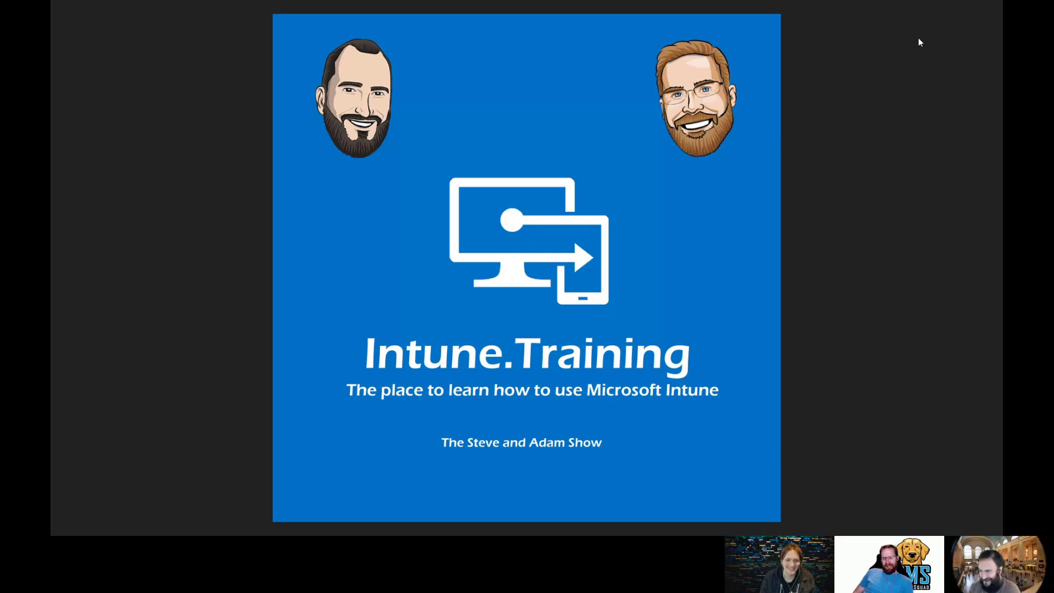
Exit full screen and close the Intune.Training wallpaper image in Photos.
{"action": "key", "text": "Escape"}
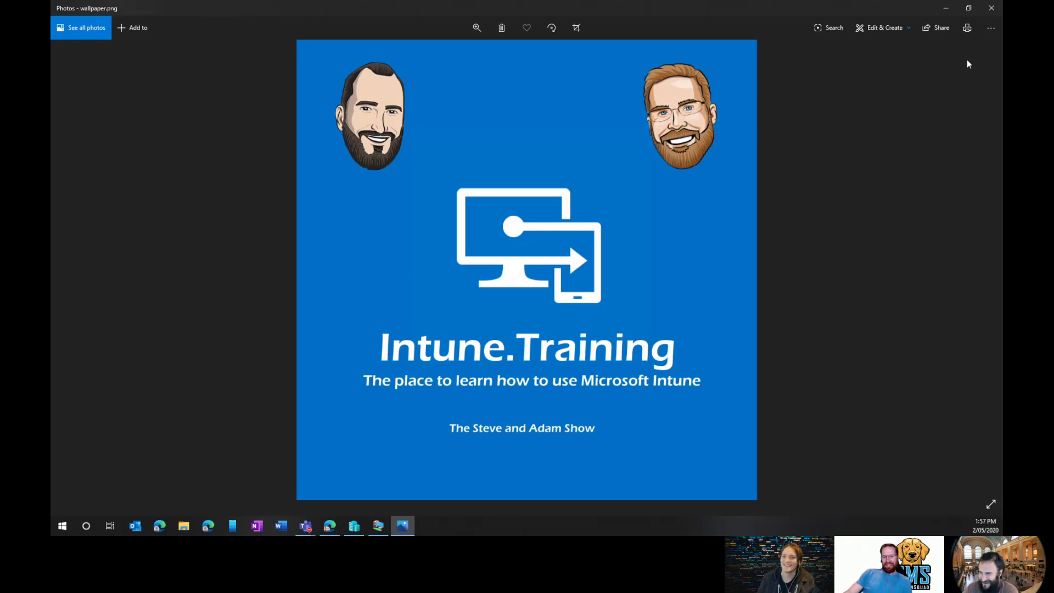
{"action": "left_click", "coordinate": [990, 14]}
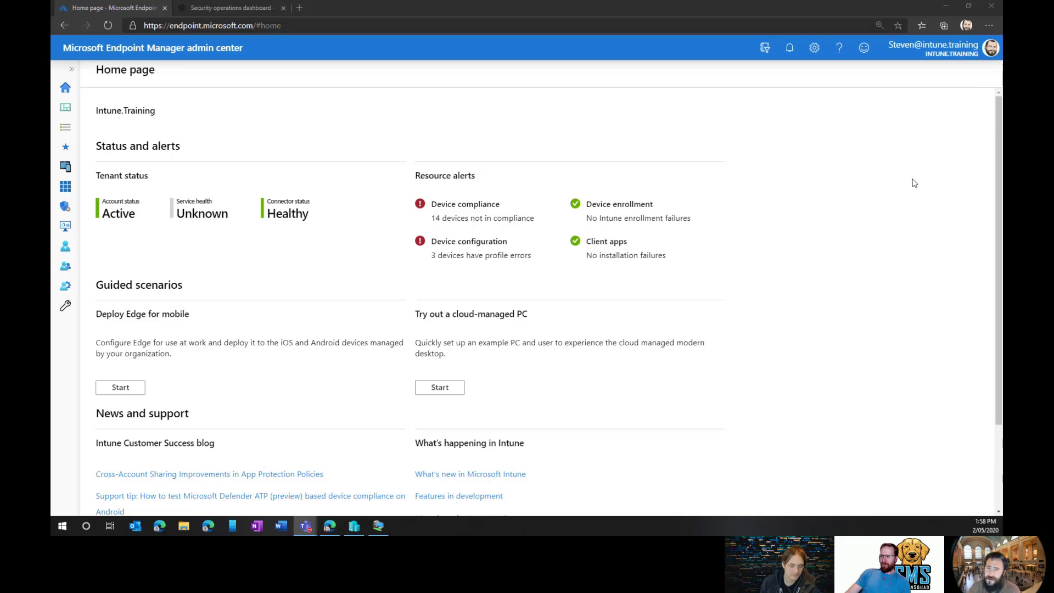
In Defender Security Center, review the Web protection report, then go to Settings' data retention page.
{"action": "left_click", "coordinate": [260, 10]}
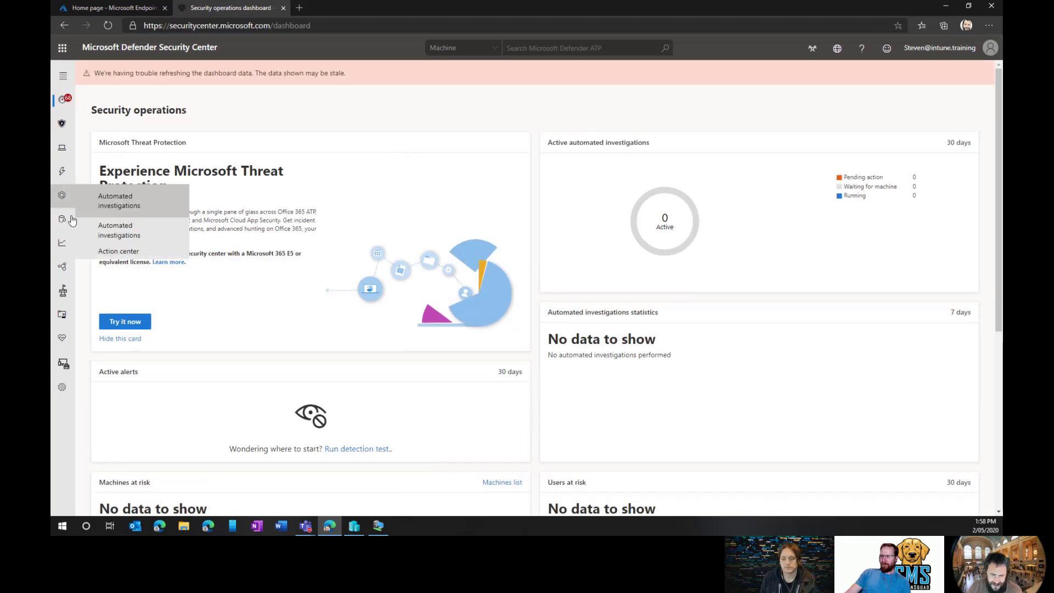
{"action": "mouse_move", "coordinate": [61, 247]}
{"action": "left_click", "coordinate": [121, 307]}
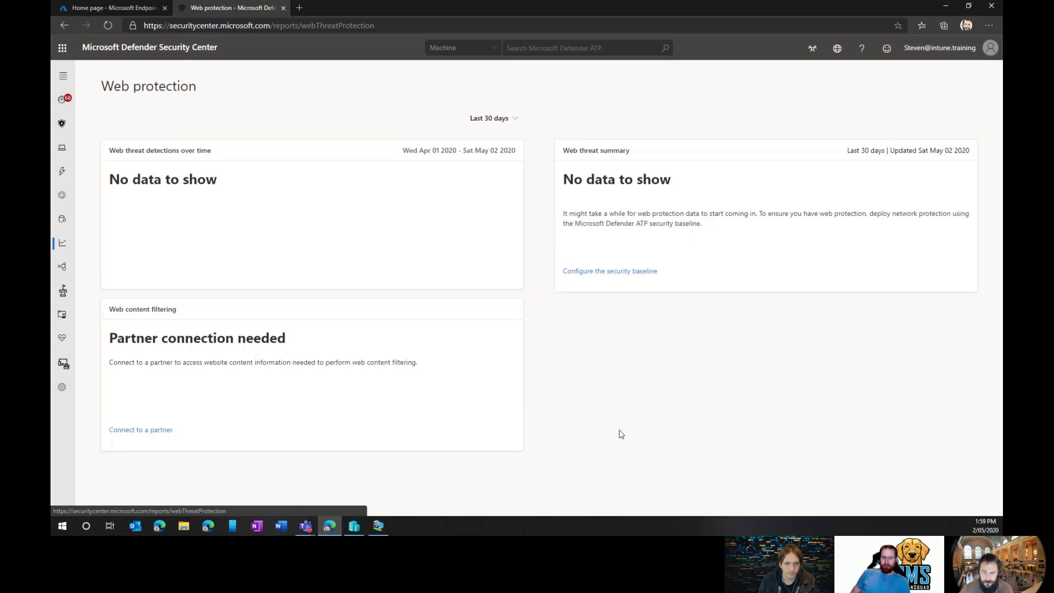
{"action": "left_click", "coordinate": [61, 391]}
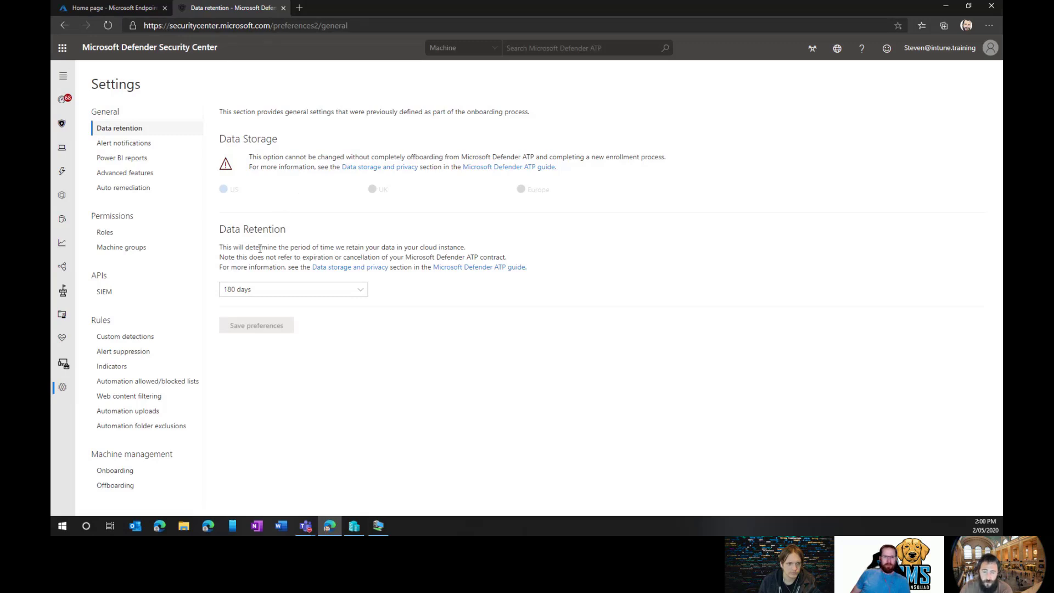
Switch on Custom network indicators under Advanced features and save the preferences.
{"action": "left_click", "coordinate": [145, 178]}
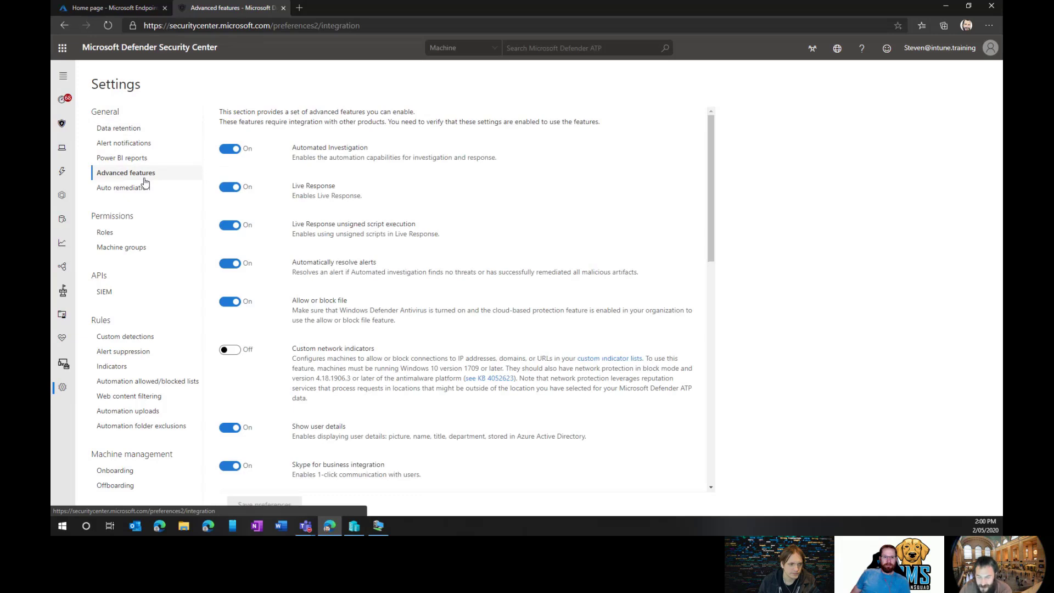
{"action": "left_click_drag", "start_coordinate": [379, 351], "coordinate": [289, 350]}
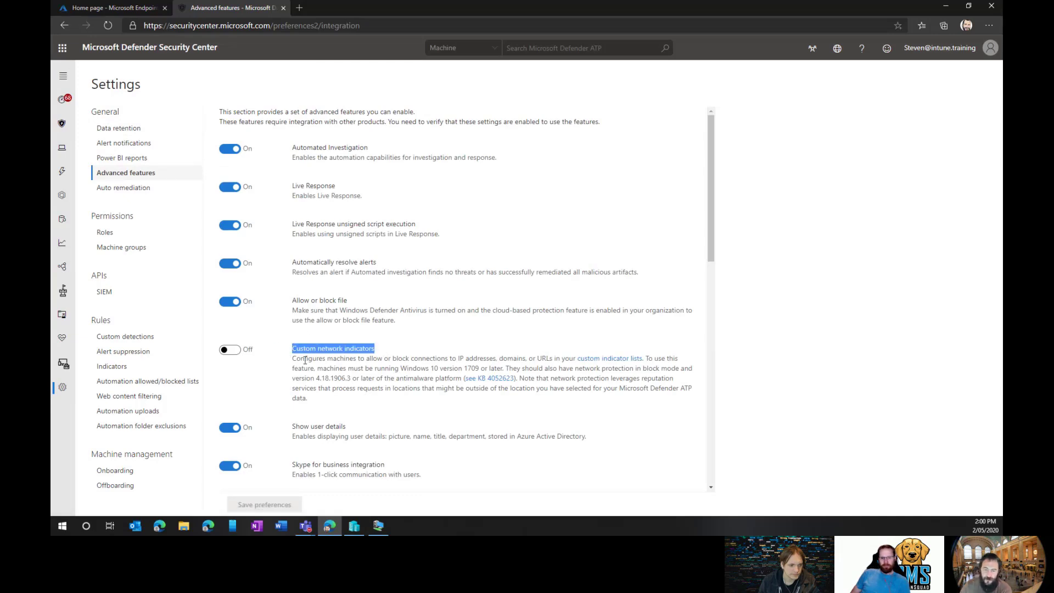
{"action": "scroll", "coordinate": [415, 366], "scroll_direction": "down", "scroll_amount": 1}
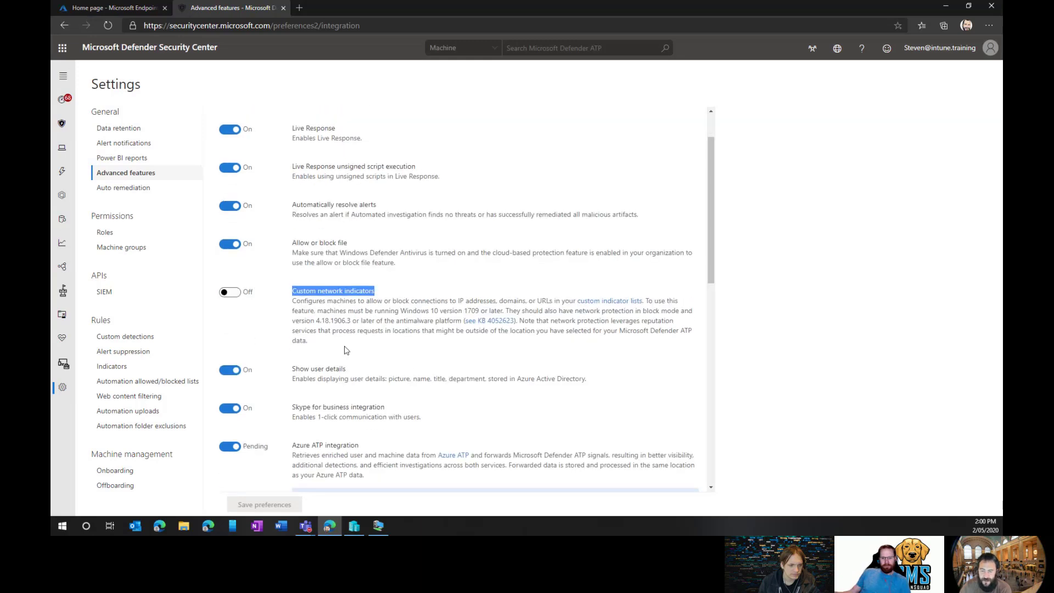
{"action": "left_click", "coordinate": [235, 300]}
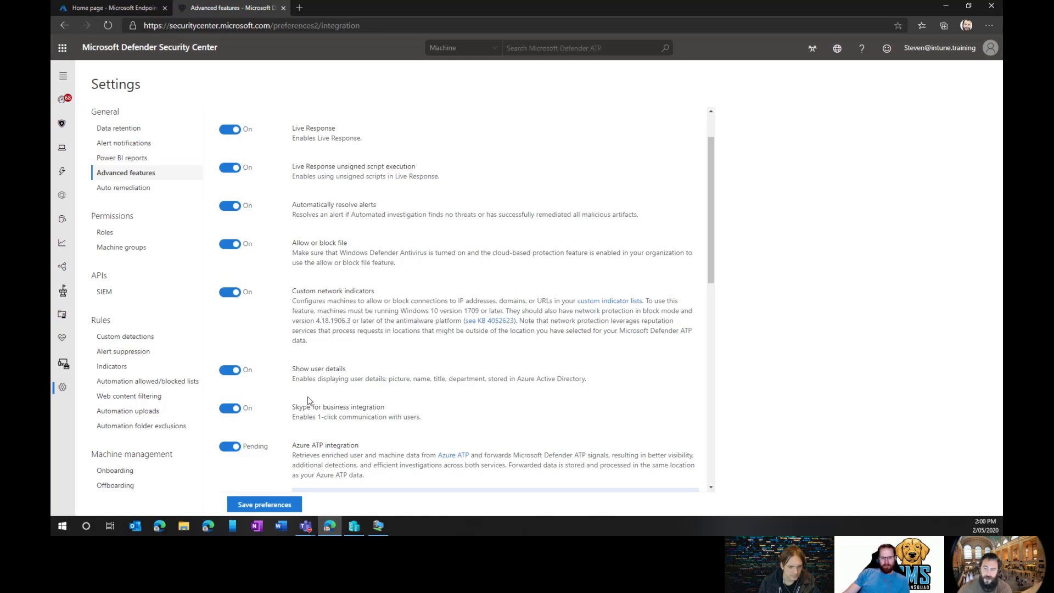
{"action": "left_click", "coordinate": [249, 506]}
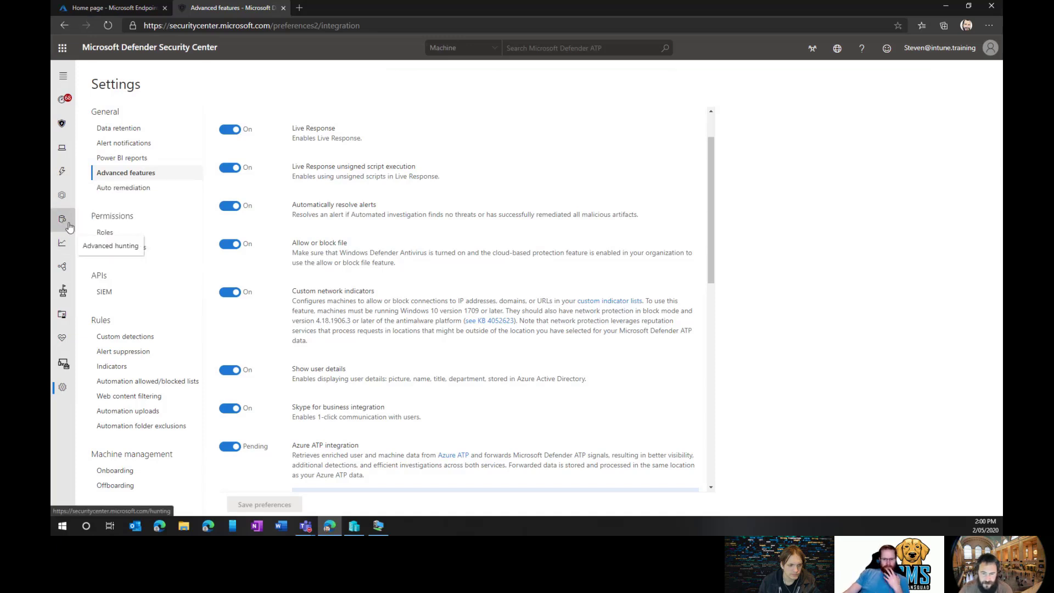
From the Web protection report, connect to a partner and open Cyren's free-trial signup page.
{"action": "mouse_move", "coordinate": [70, 248]}
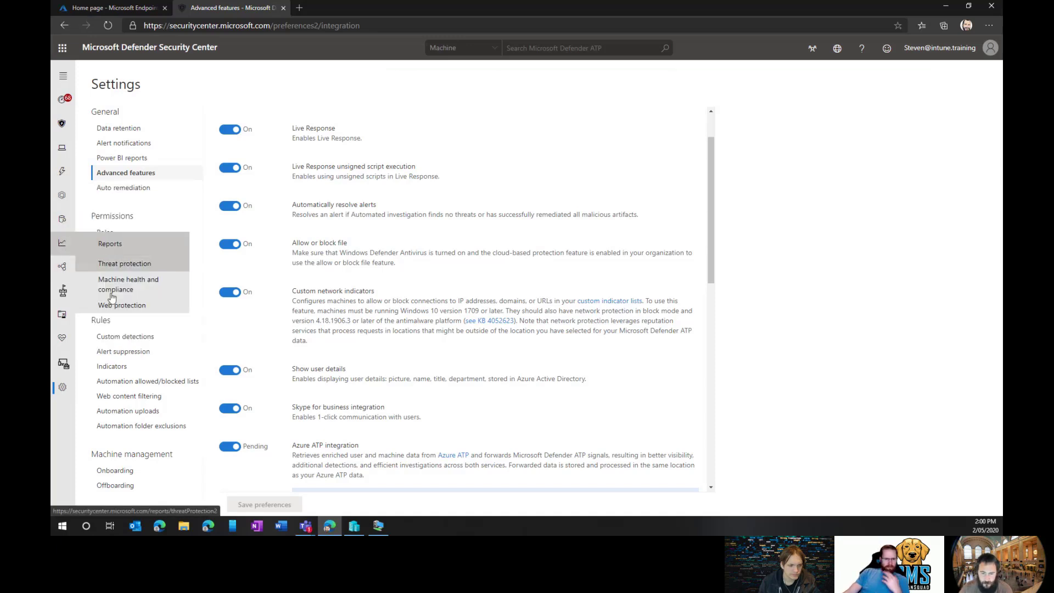
{"action": "left_click", "coordinate": [122, 307]}
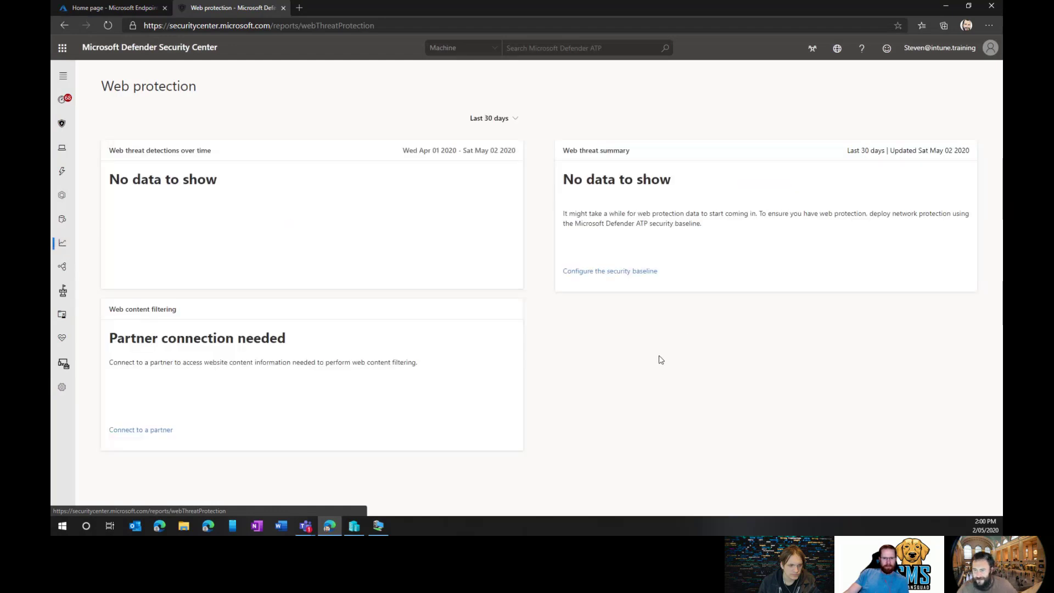
{"action": "scroll", "coordinate": [657, 358], "scroll_direction": "up", "scroll_amount": 2}
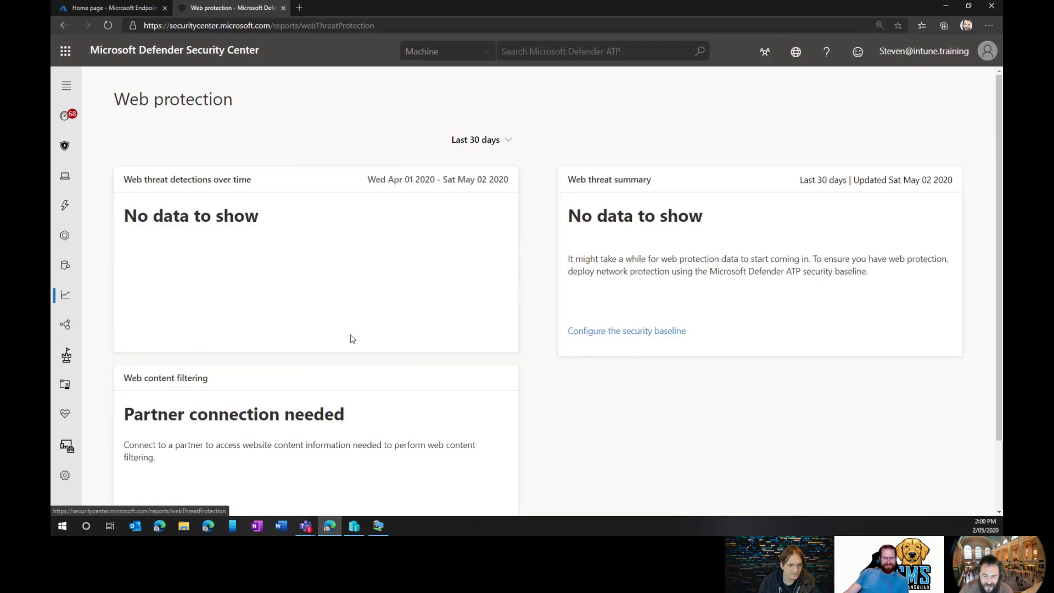
{"action": "scroll", "coordinate": [203, 345], "scroll_direction": "down", "scroll_amount": 2}
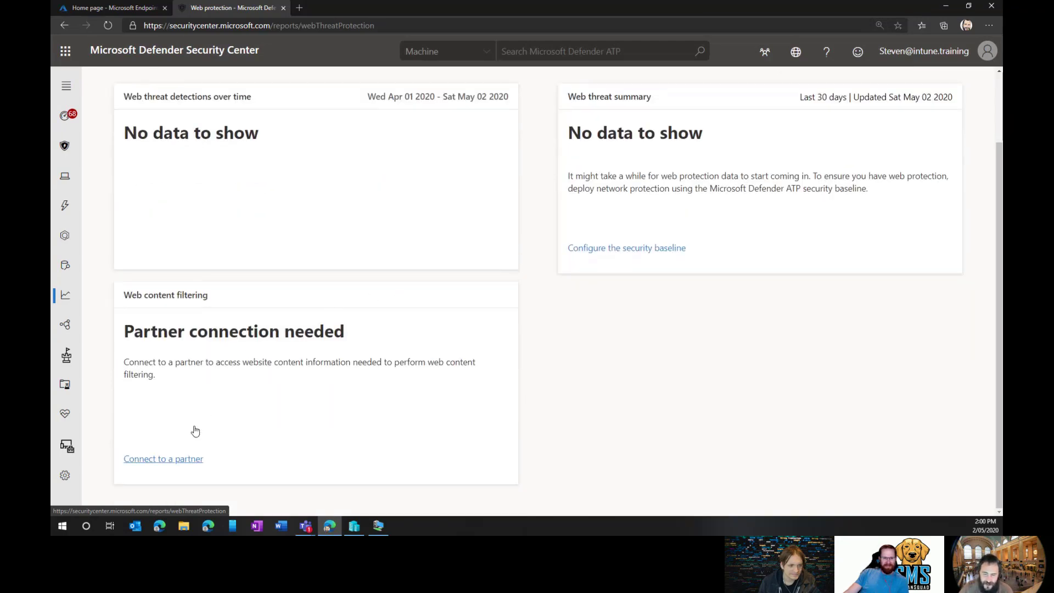
{"action": "left_click", "coordinate": [177, 459]}
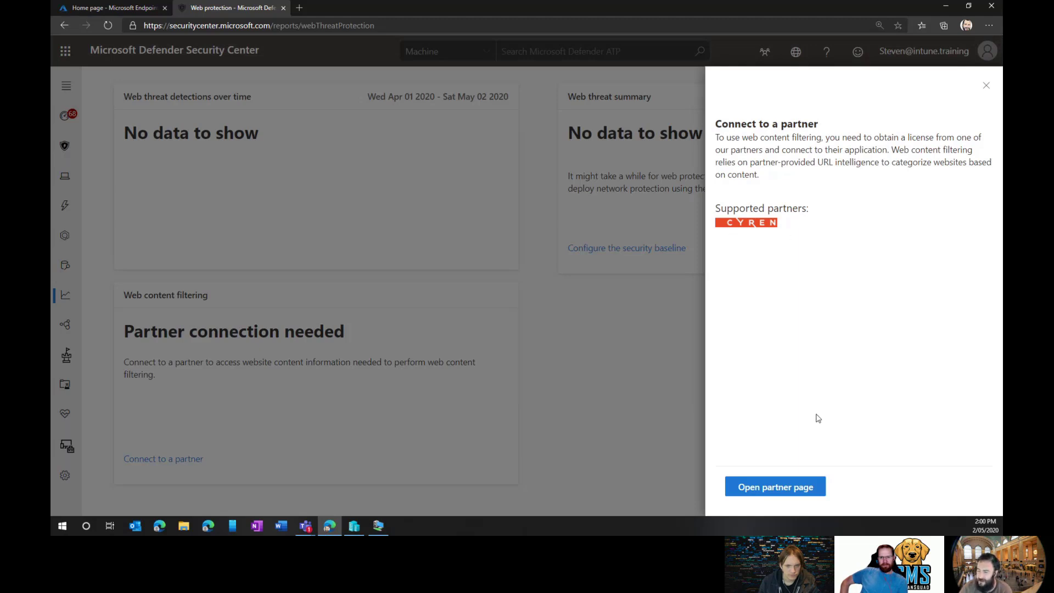
{"action": "left_click", "coordinate": [778, 491]}
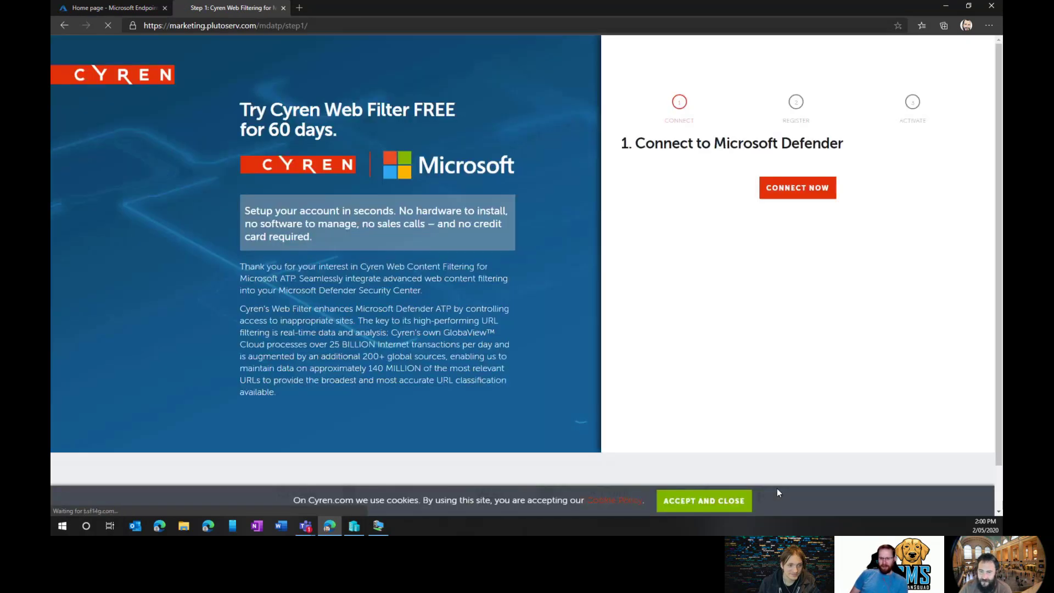
{"action": "left_click_drag", "start_coordinate": [214, 110], "coordinate": [471, 373]}
{"action": "left_click", "coordinate": [360, 399]}
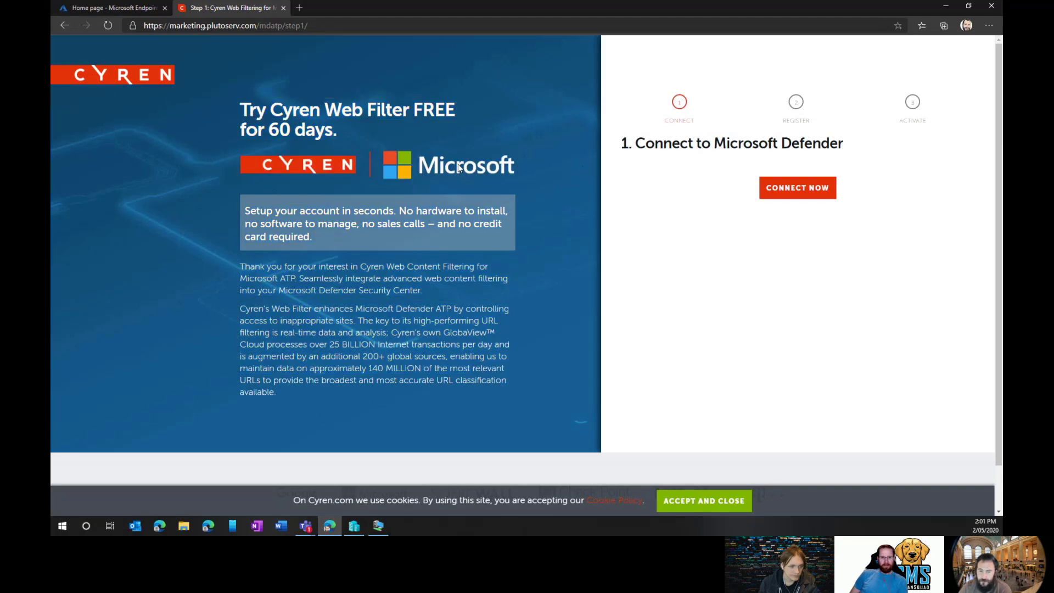
{"action": "left_click_drag", "start_coordinate": [236, 120], "coordinate": [362, 142]}
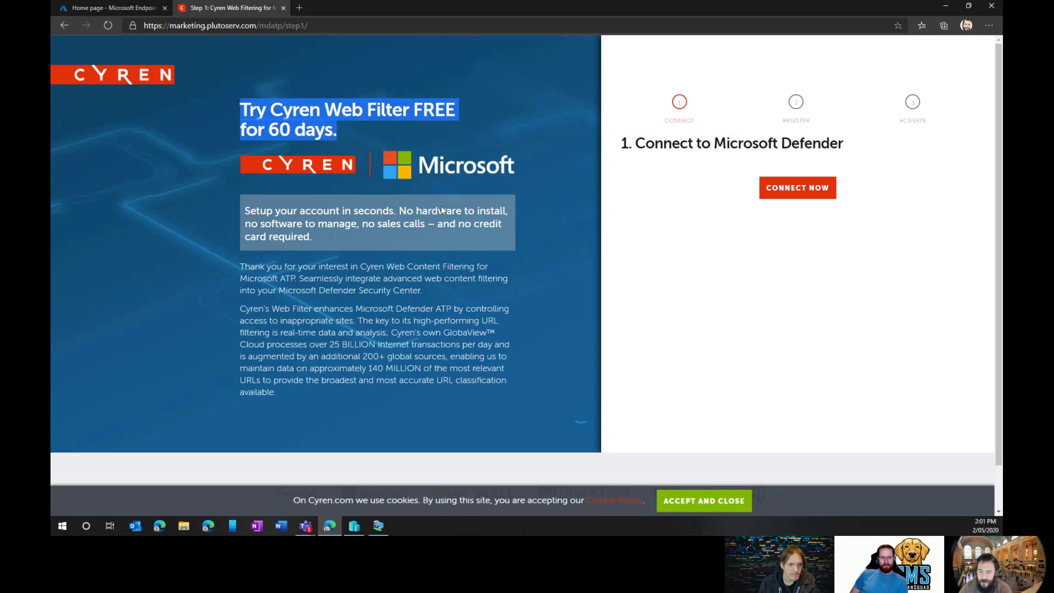
{"action": "left_click", "coordinate": [468, 324]}
{"action": "scroll", "coordinate": [468, 324], "scroll_direction": "down", "scroll_amount": 2}
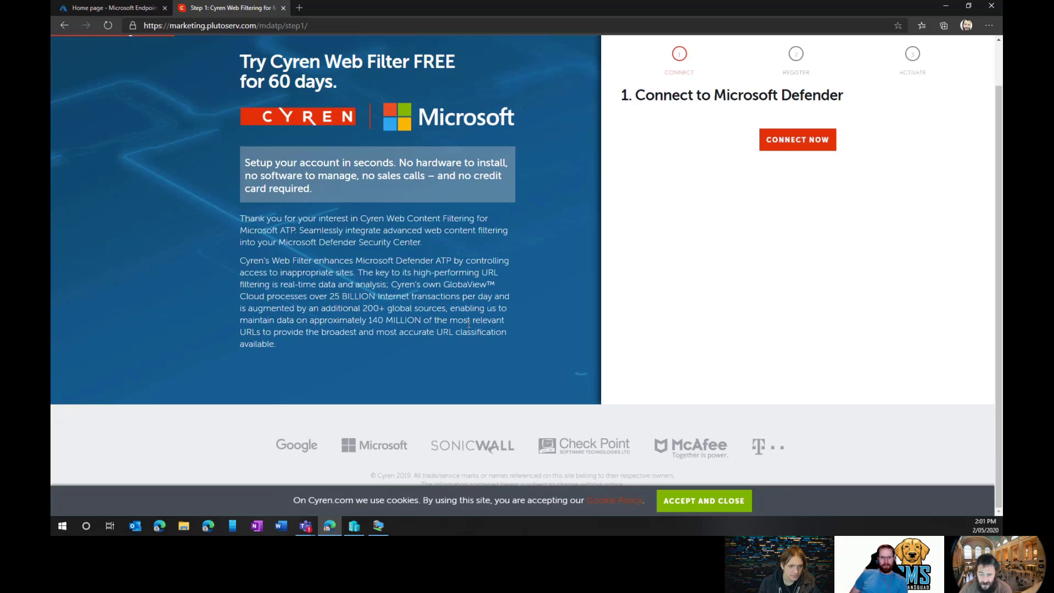
{"action": "scroll", "coordinate": [563, 313], "scroll_direction": "up", "scroll_amount": 1}
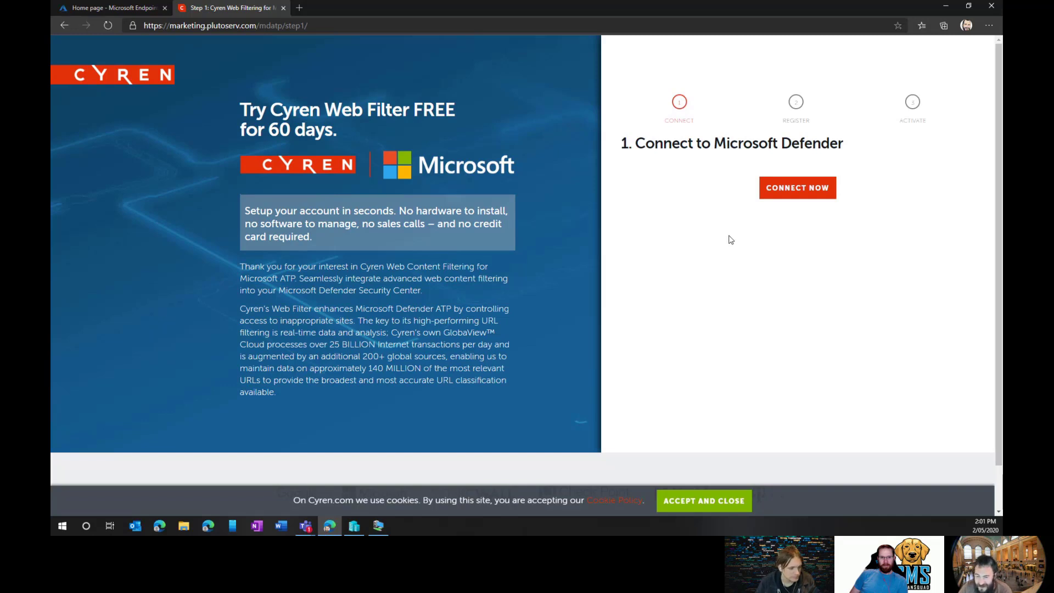
{"action": "left_click_drag", "start_coordinate": [379, 330], "coordinate": [483, 364]}
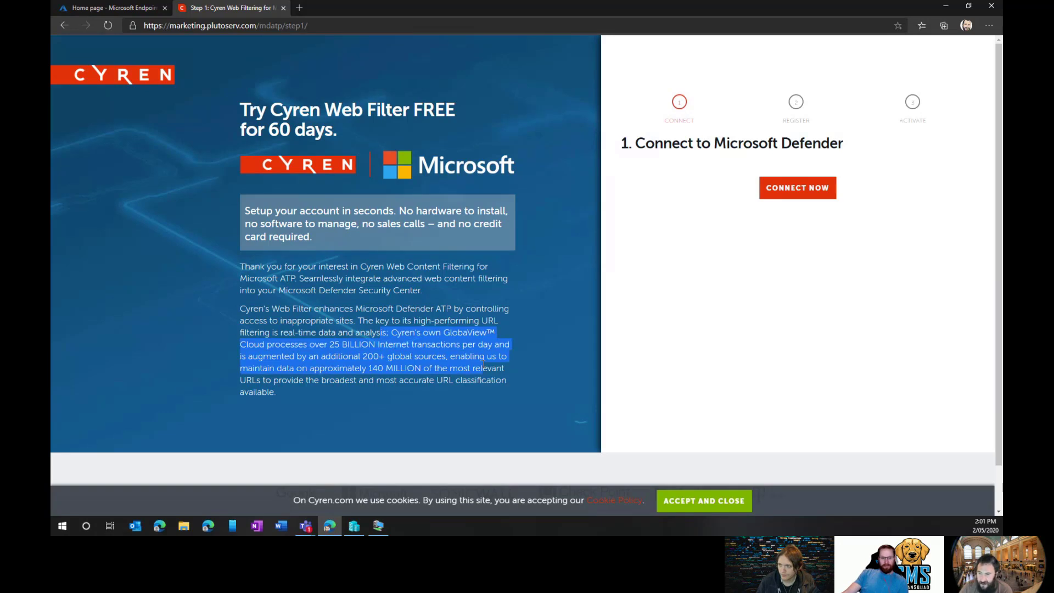
{"action": "left_click", "coordinate": [507, 300]}
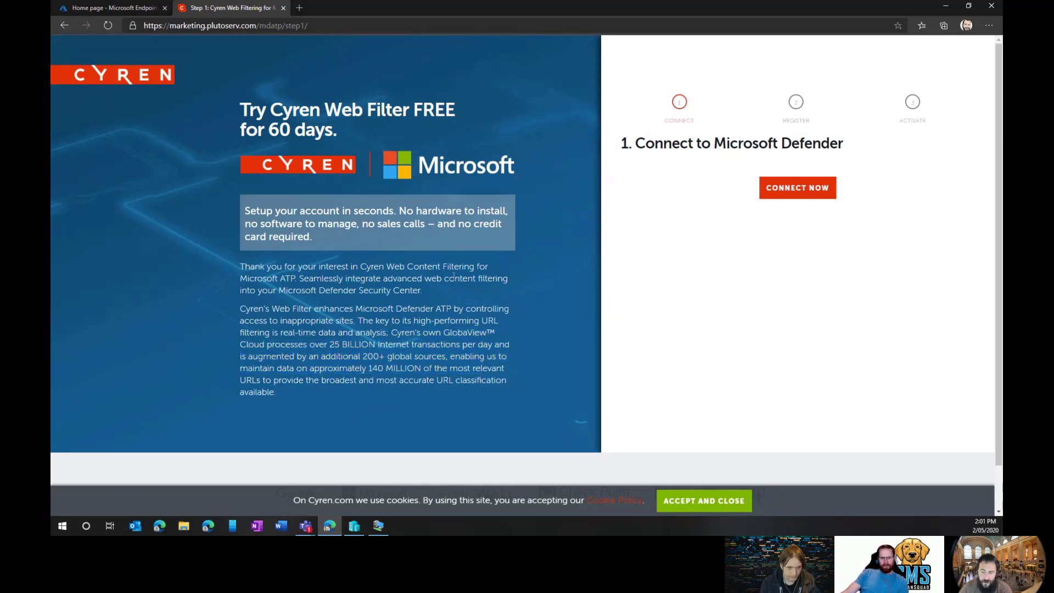
{"action": "left_click_drag", "start_coordinate": [234, 236], "coordinate": [237, 224]}
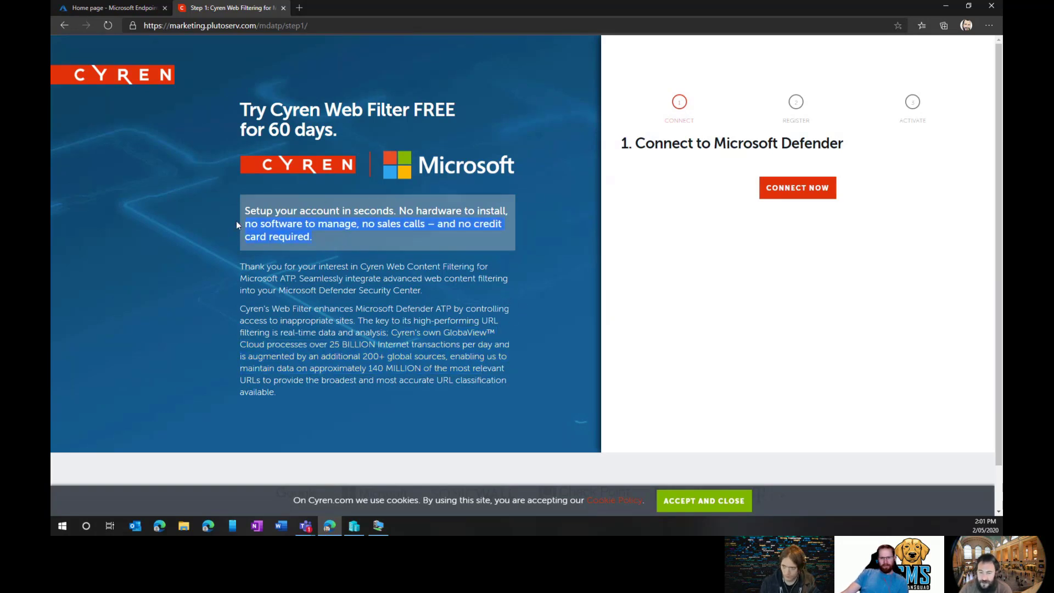
{"action": "left_click", "coordinate": [393, 237]}
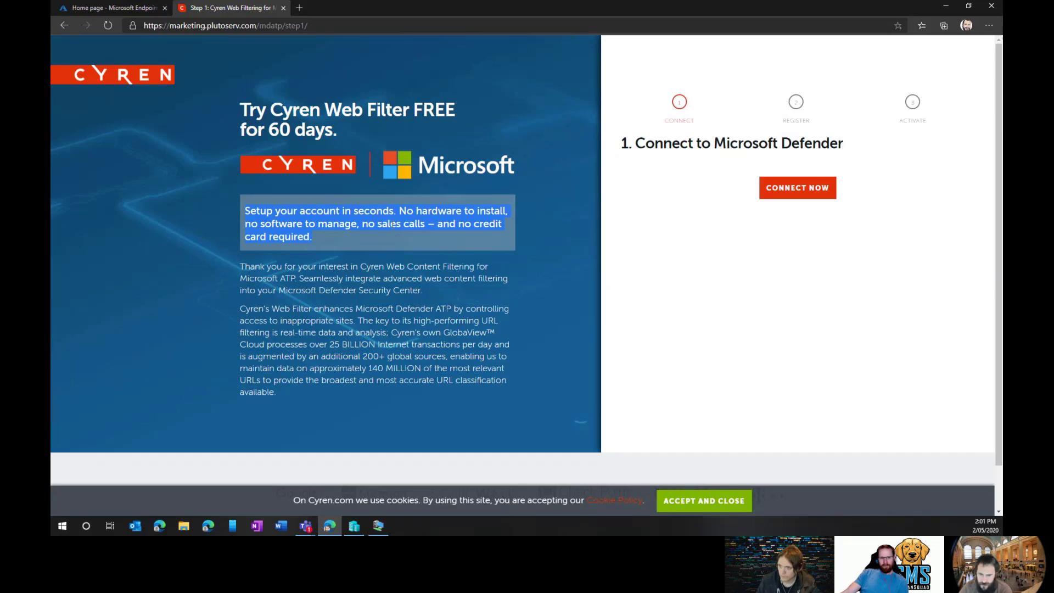
Connect Cyren with the admin account, review both permission entries, and accept them for the organization.
{"action": "left_click", "coordinate": [771, 193]}
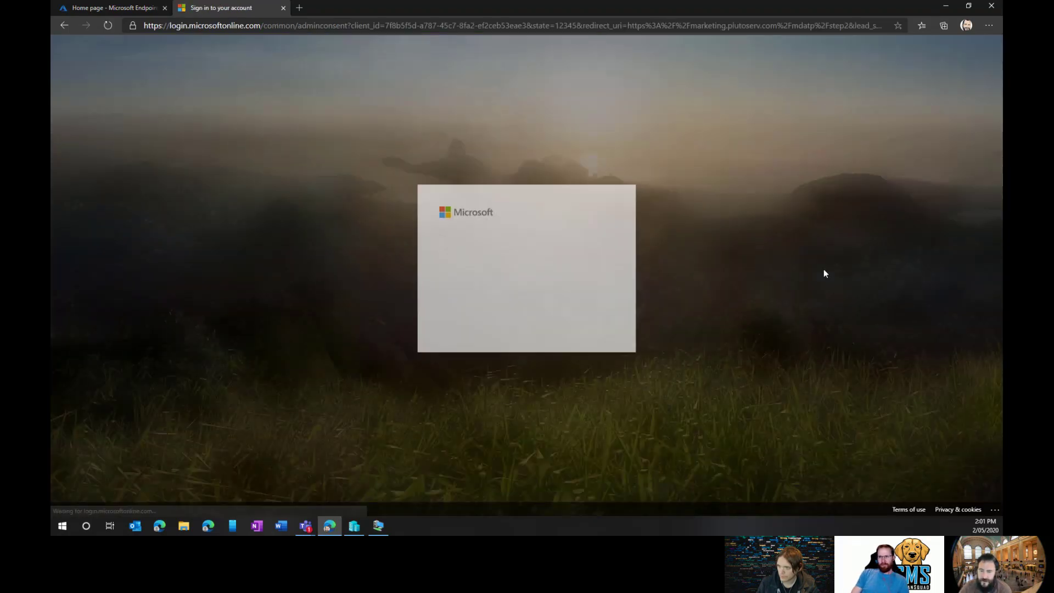
{"action": "left_click", "coordinate": [517, 263]}
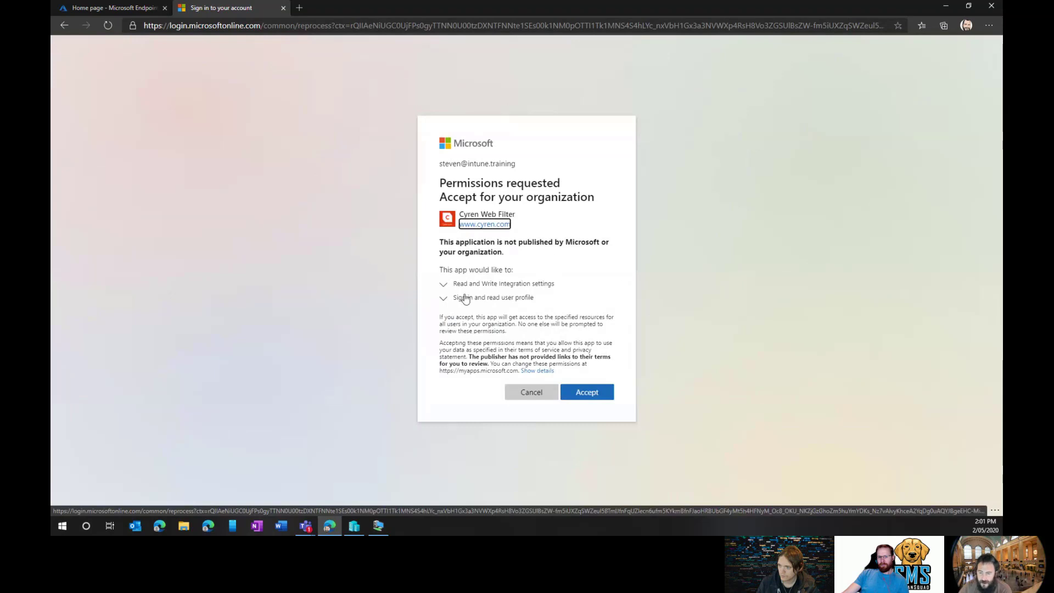
{"action": "left_click", "coordinate": [445, 284]}
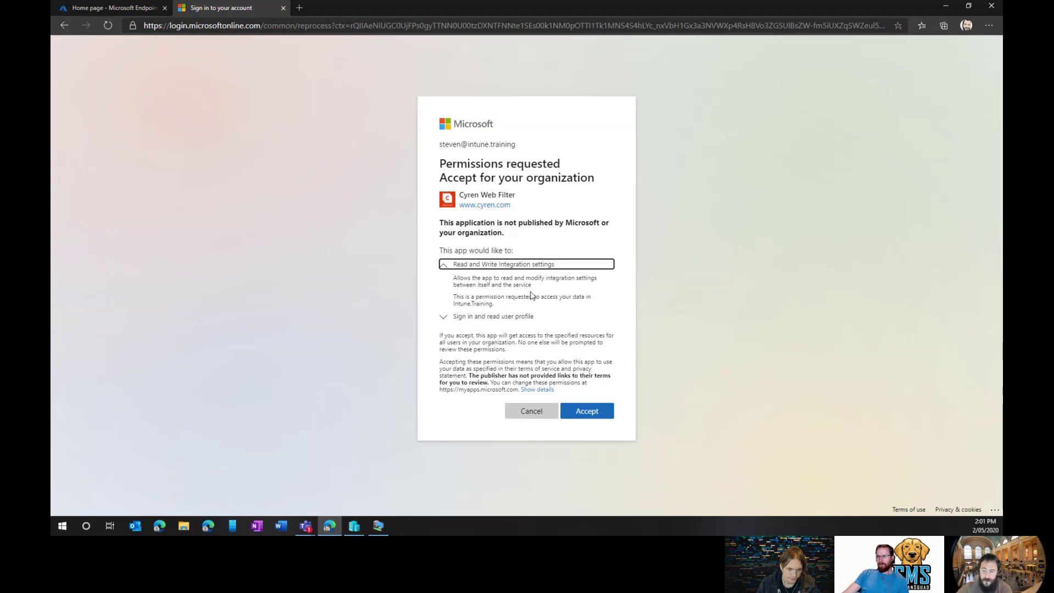
{"action": "left_click", "coordinate": [535, 316]}
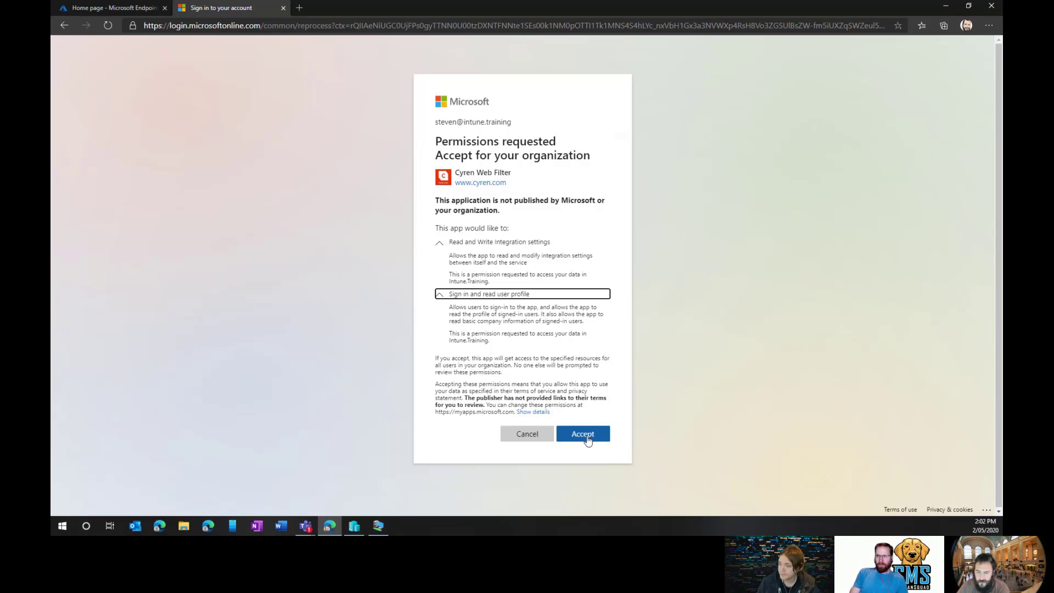
{"action": "left_click", "coordinate": [588, 439]}
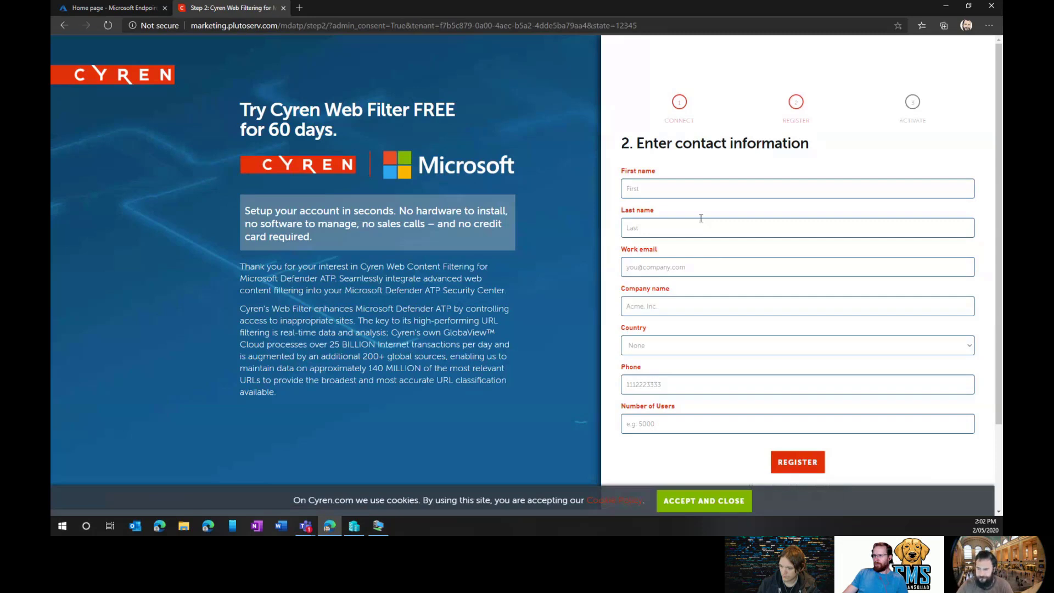
Fill in the contact's first name, last name, work e-mail and company name.
{"action": "left_click", "coordinate": [699, 195]}
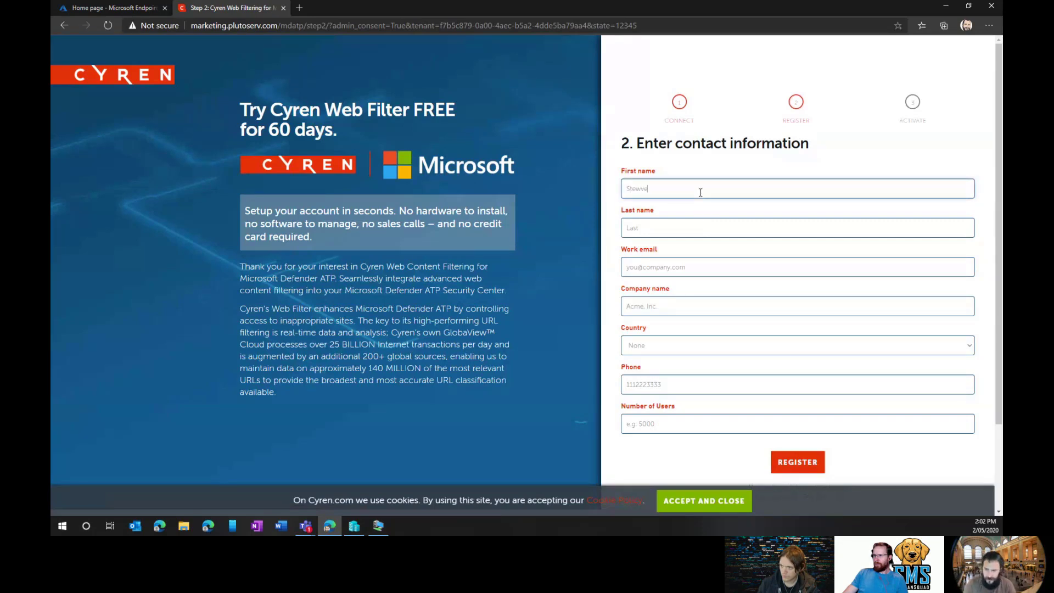
{"action": "key", "text": "Tab"}
{"action": "key", "text": "Tab"}
{"action": "key", "text": "Tab"}
{"action": "type", "text": "intune training"}
Enter the contact's phone number and register the trial for 10 users.
{"action": "key", "text": "Tab"}
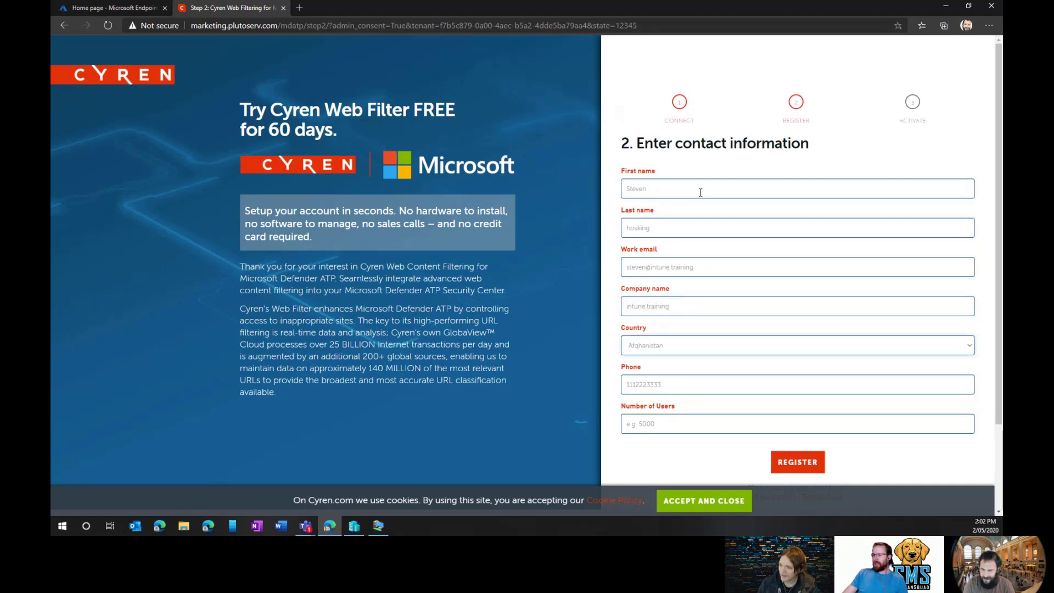
{"action": "key", "text": "Tab"}
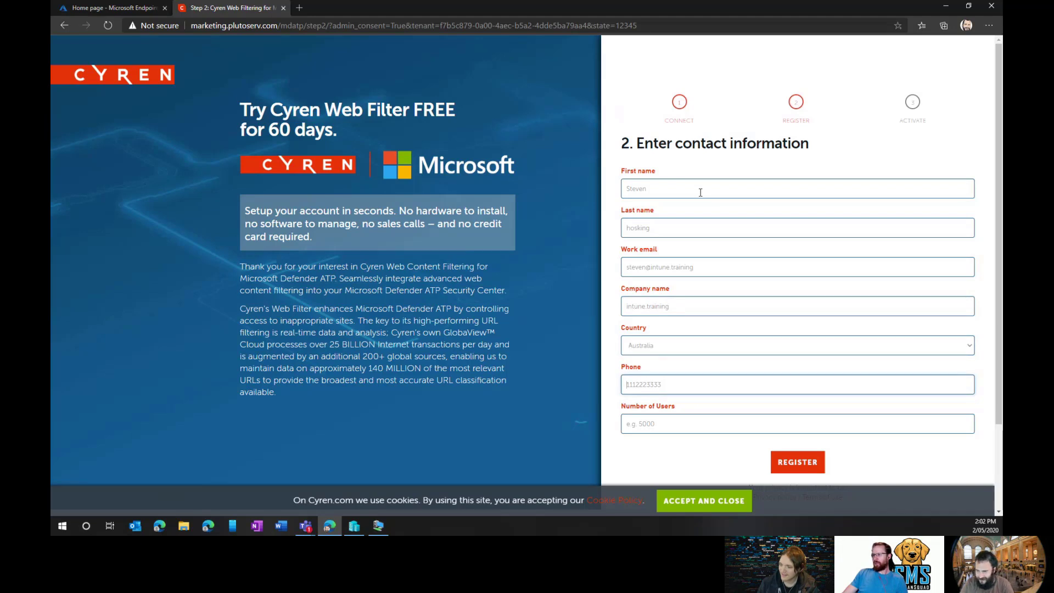
{"action": "type", "text": "111"}
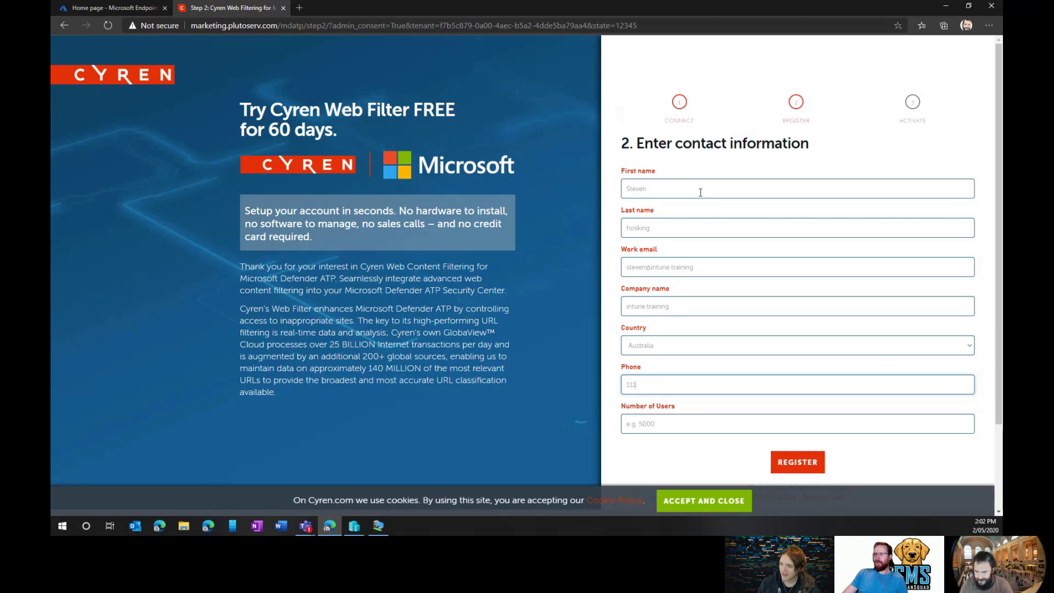
{"action": "type", "text": "22233334"}
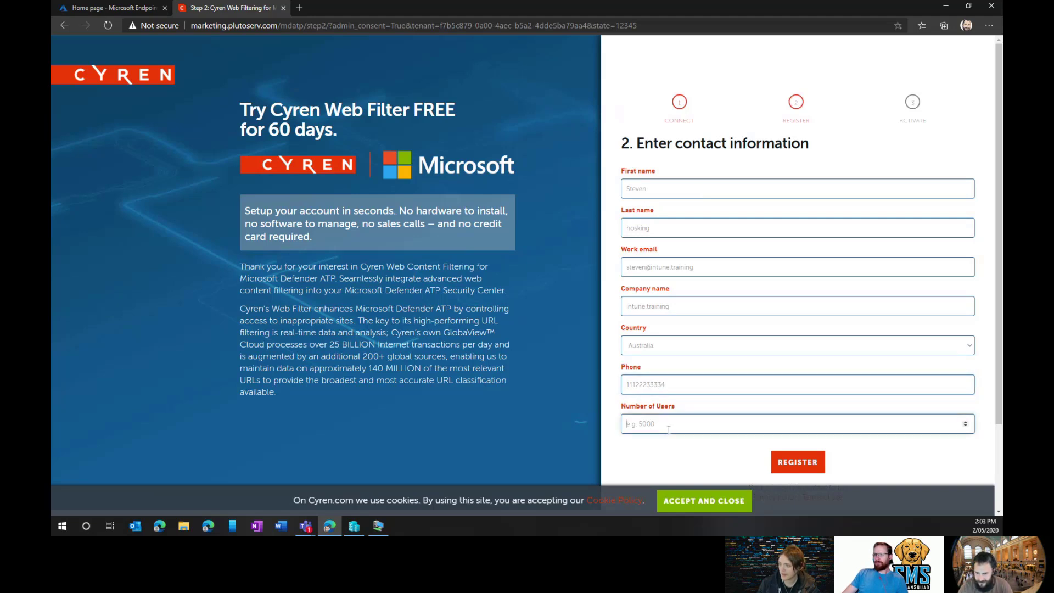
{"action": "type", "text": "1"}
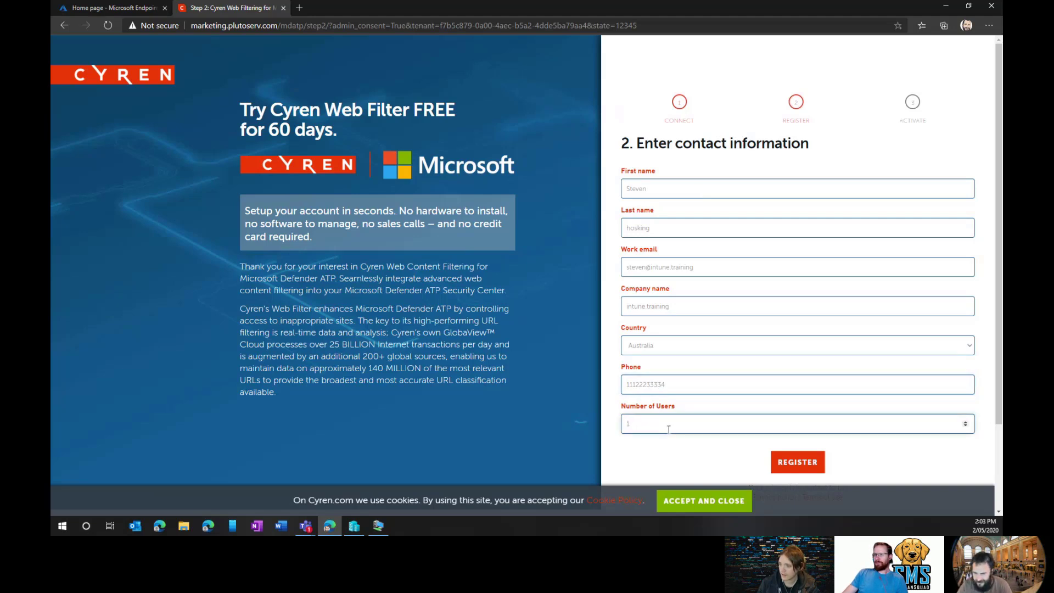
{"action": "scroll", "coordinate": [669, 429], "scroll_direction": "up", "scroll_amount": 3}
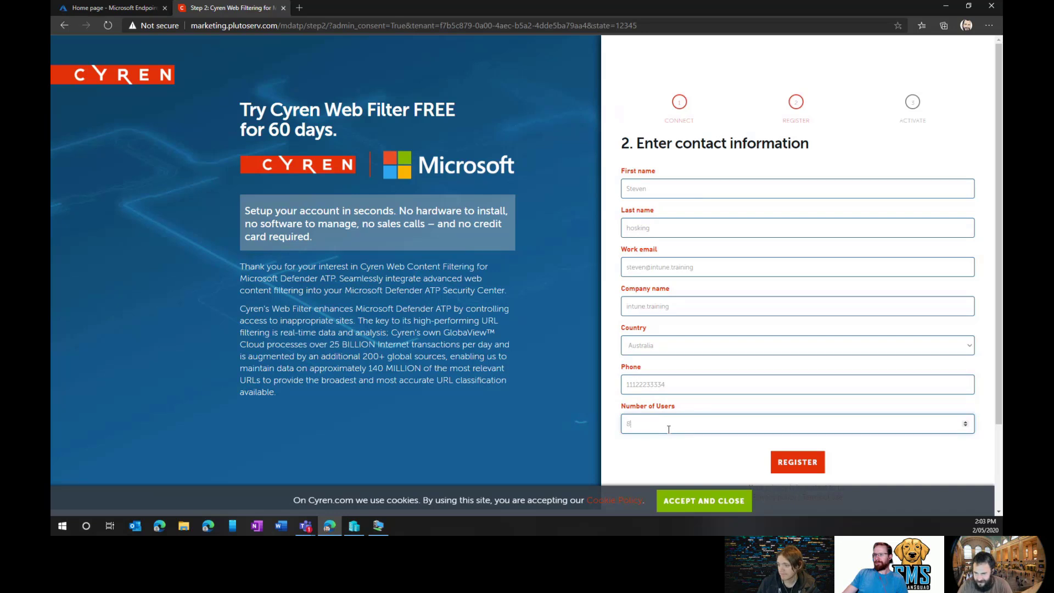
{"action": "left_click", "coordinate": [805, 467]}
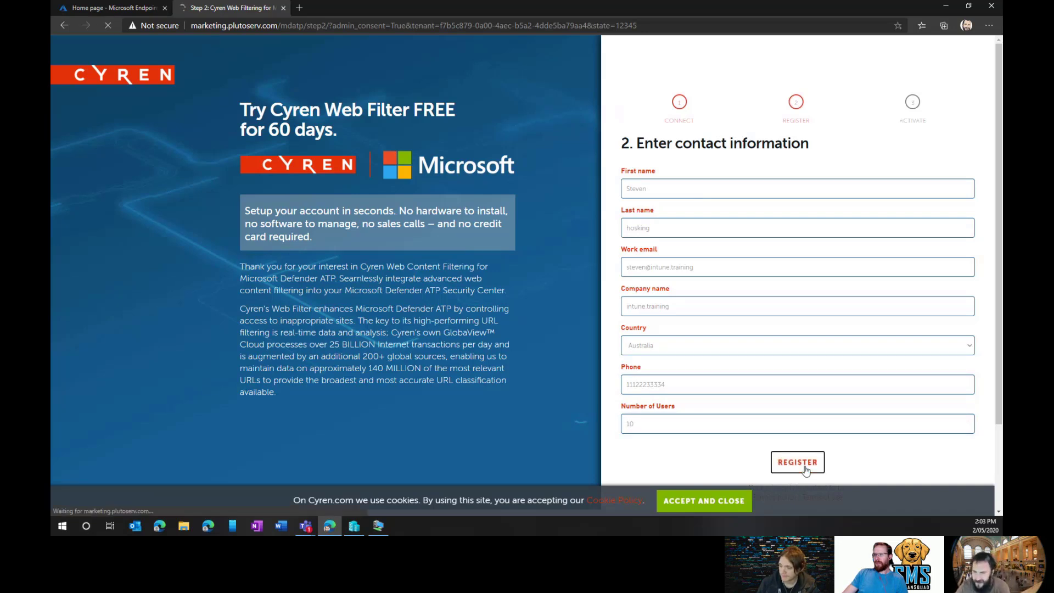
{"action": "scroll", "coordinate": [776, 420], "scroll_direction": "down", "scroll_amount": 2}
{"action": "scroll", "coordinate": [884, 412], "scroll_direction": "up", "scroll_amount": 2}
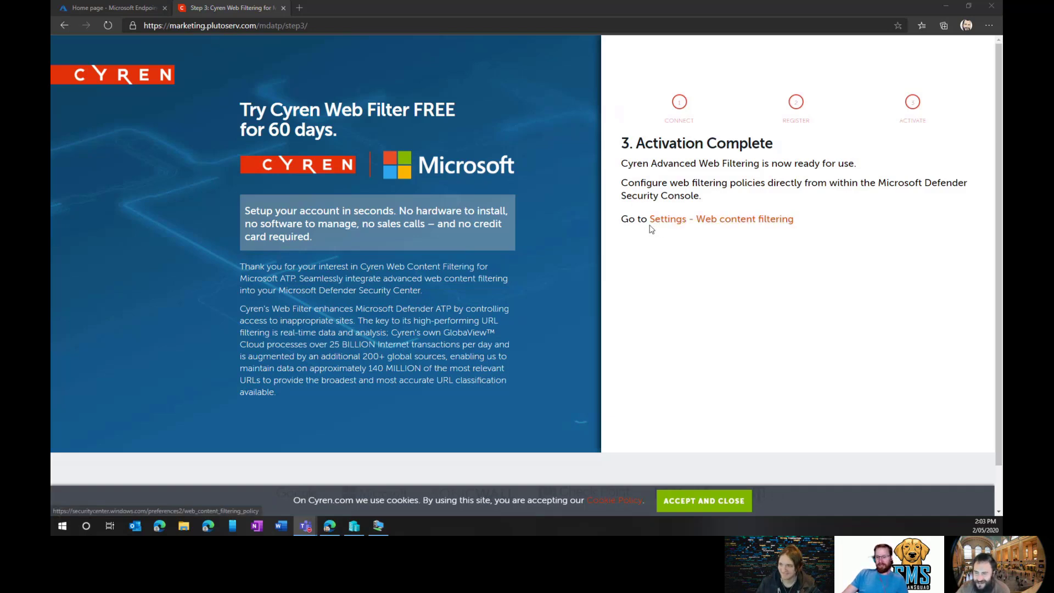
Follow the 'Settings - Web content filtering' link from the Activation Complete page.
{"action": "left_click", "coordinate": [696, 223]}
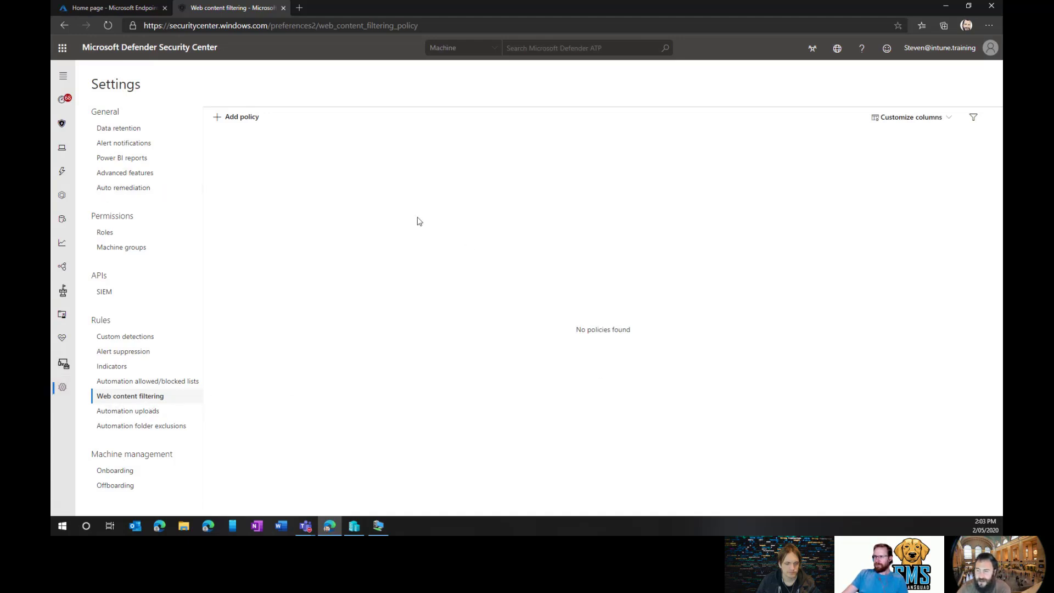
Add a new web content filtering policy and name it 'block search'.
{"action": "left_click", "coordinate": [223, 122]}
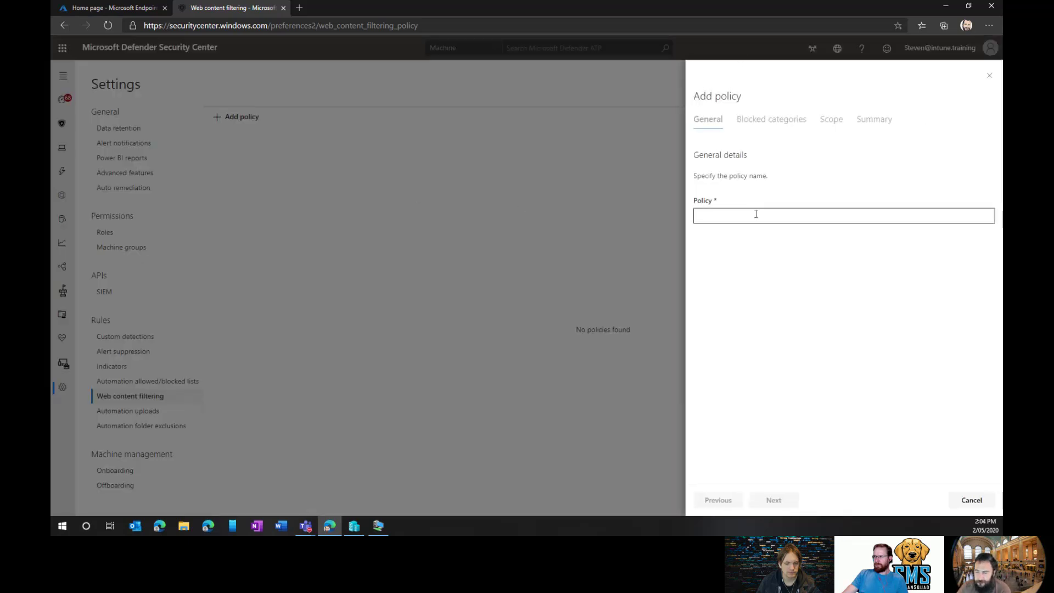
{"action": "left_click", "coordinate": [759, 213]}
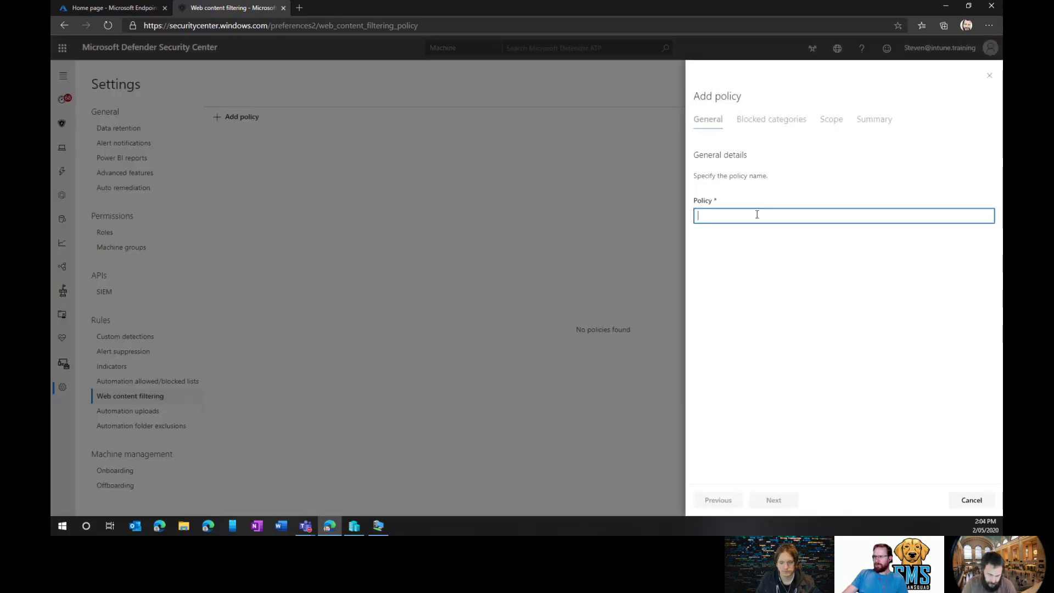
{"action": "type", "text": "blou"}
{"action": "type", "text": "search"}
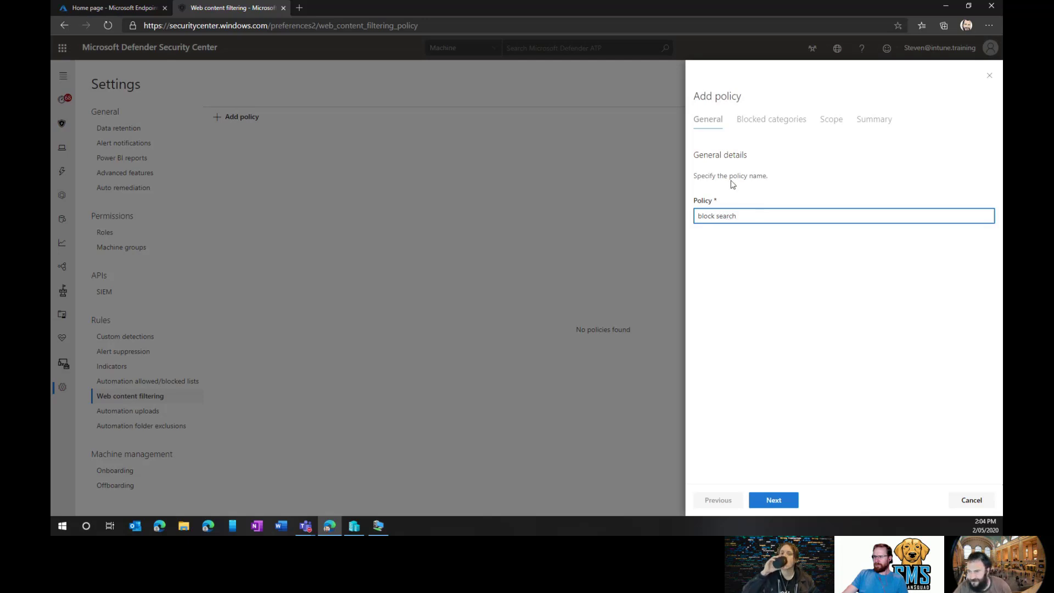
{"action": "left_click", "coordinate": [754, 125]}
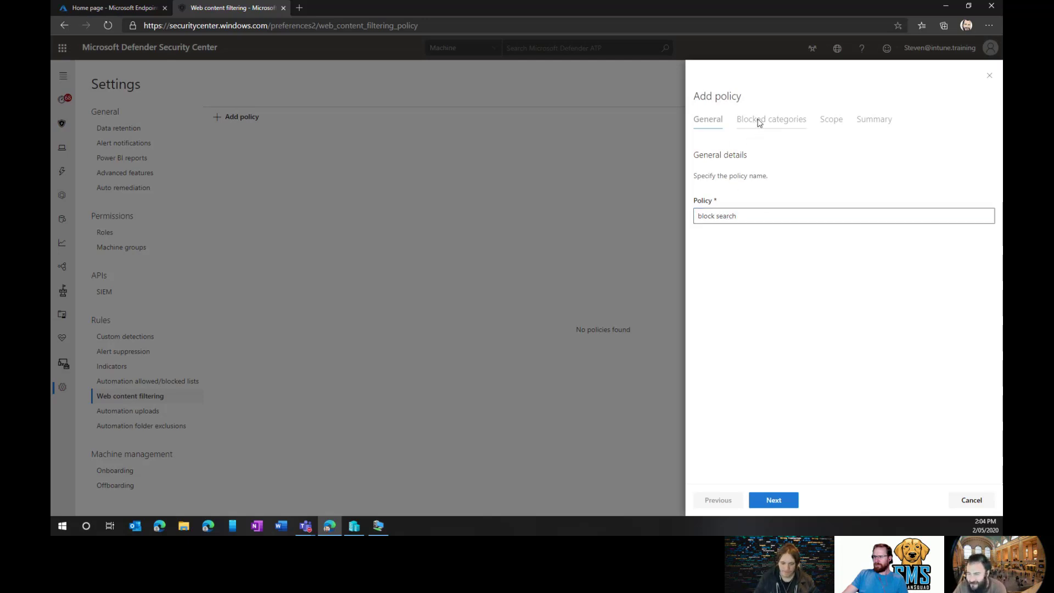
On the blocked categories step, tick Web-based email under Leisure.
{"action": "left_click", "coordinate": [780, 502]}
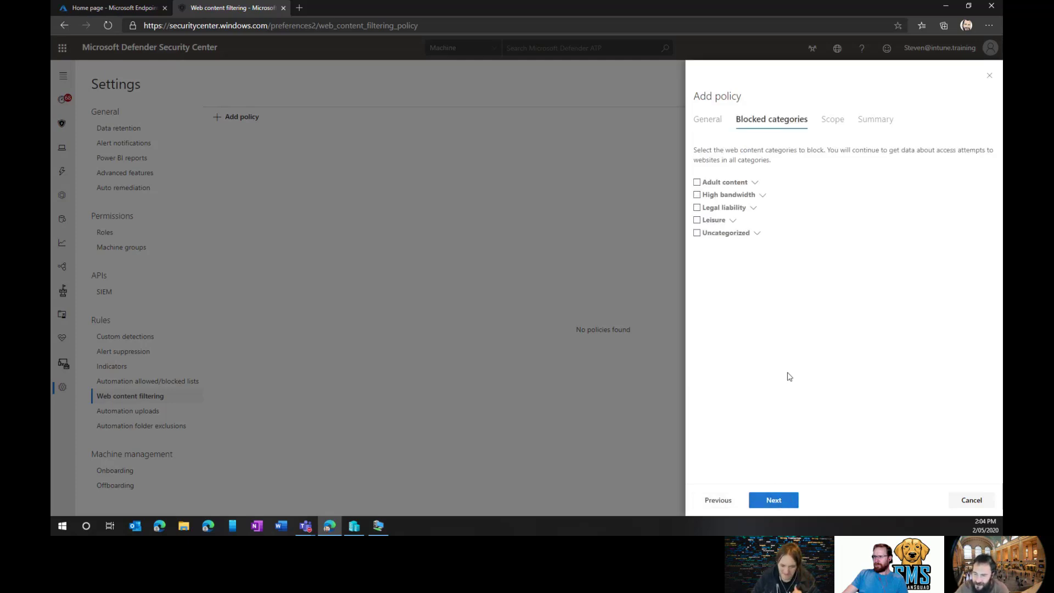
{"action": "left_click", "coordinate": [762, 197]}
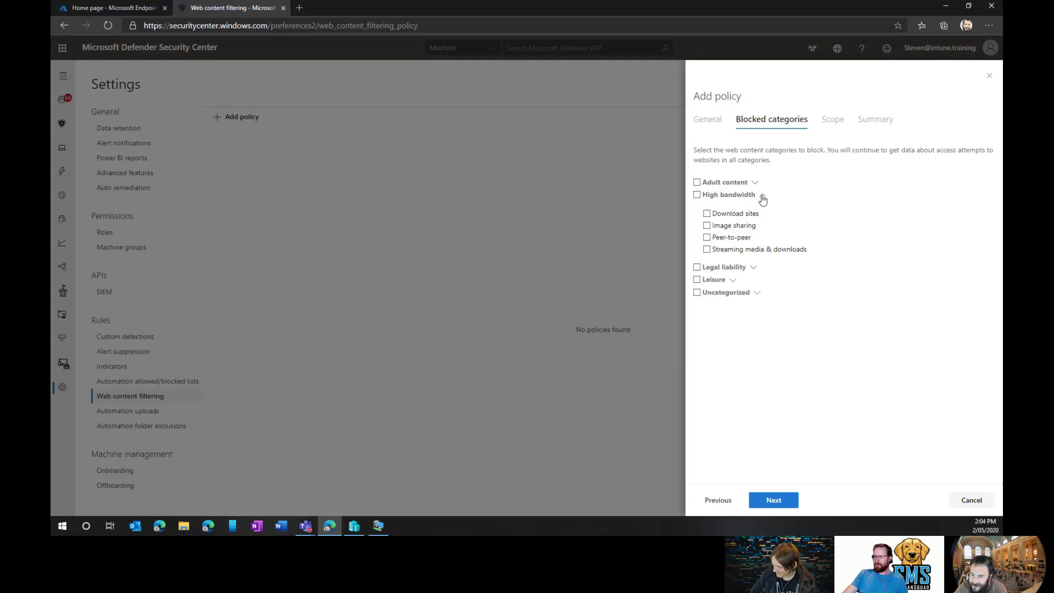
{"action": "left_click", "coordinate": [763, 197]}
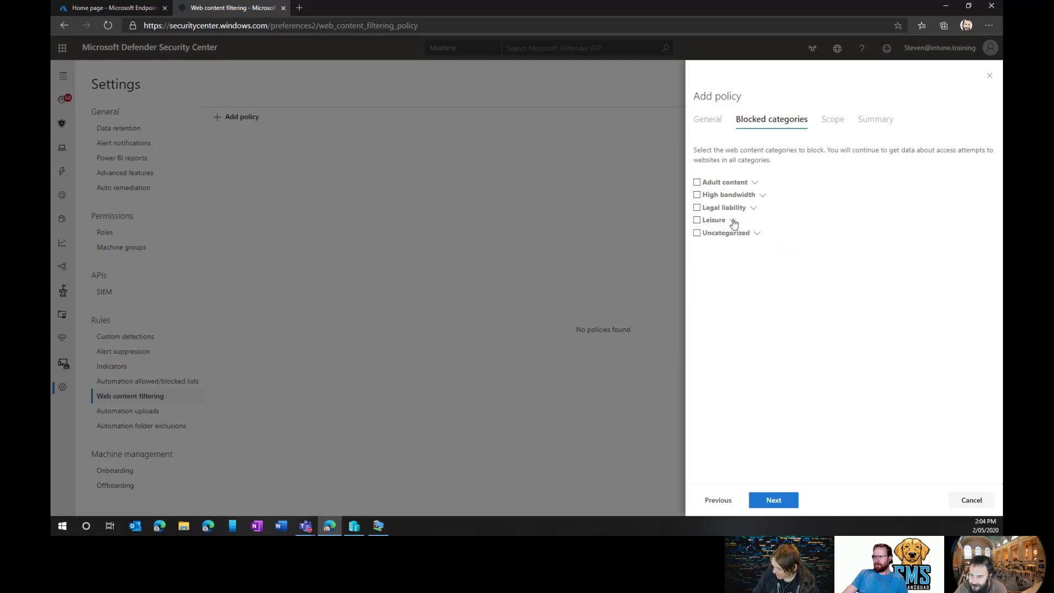
{"action": "left_click", "coordinate": [734, 222]}
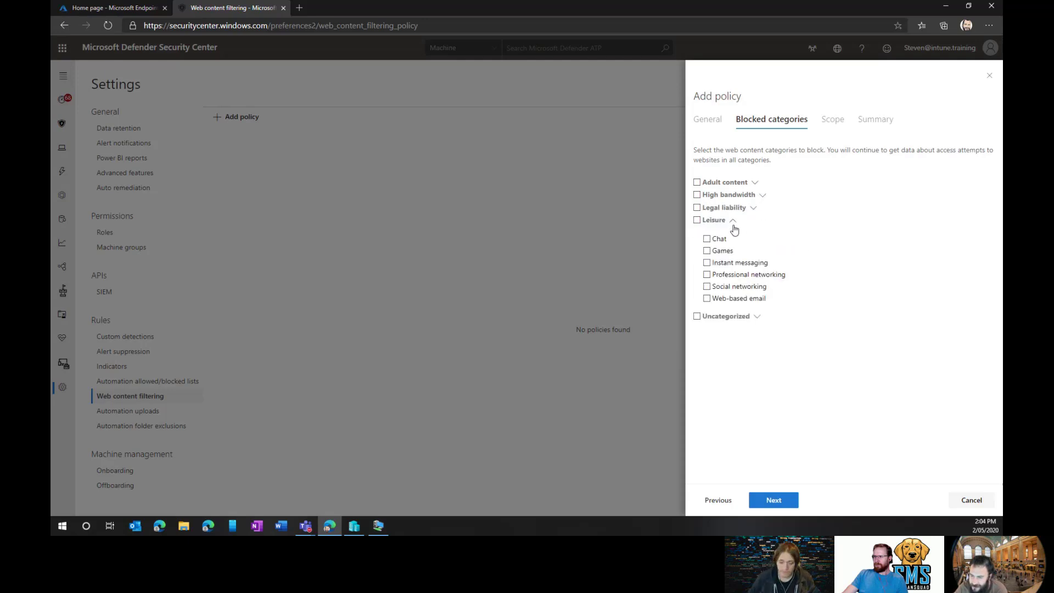
{"action": "left_click", "coordinate": [707, 299]}
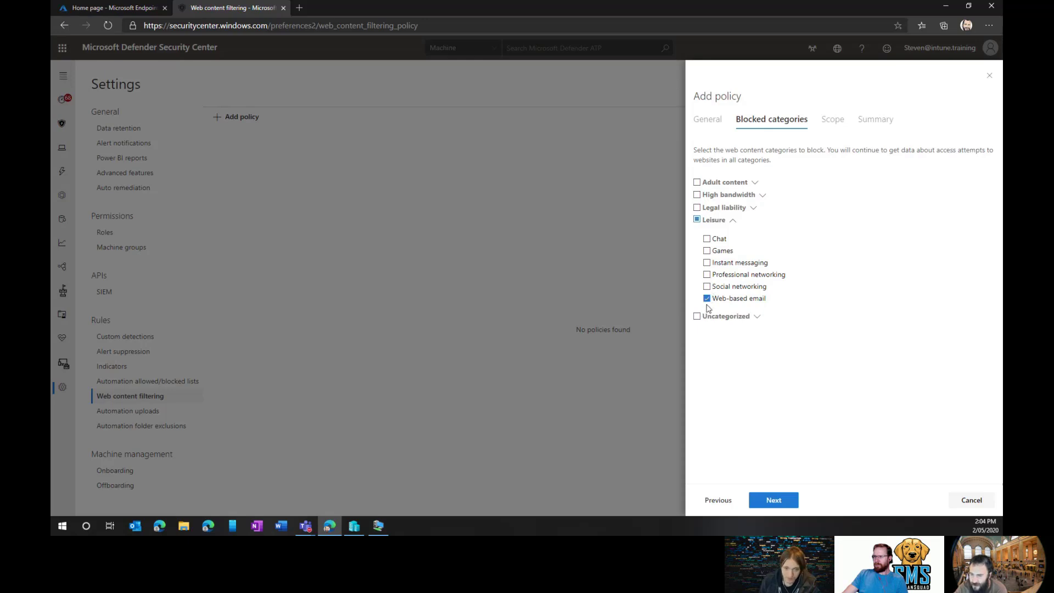
{"action": "left_click", "coordinate": [756, 318]}
{"action": "left_click", "coordinate": [757, 318]}
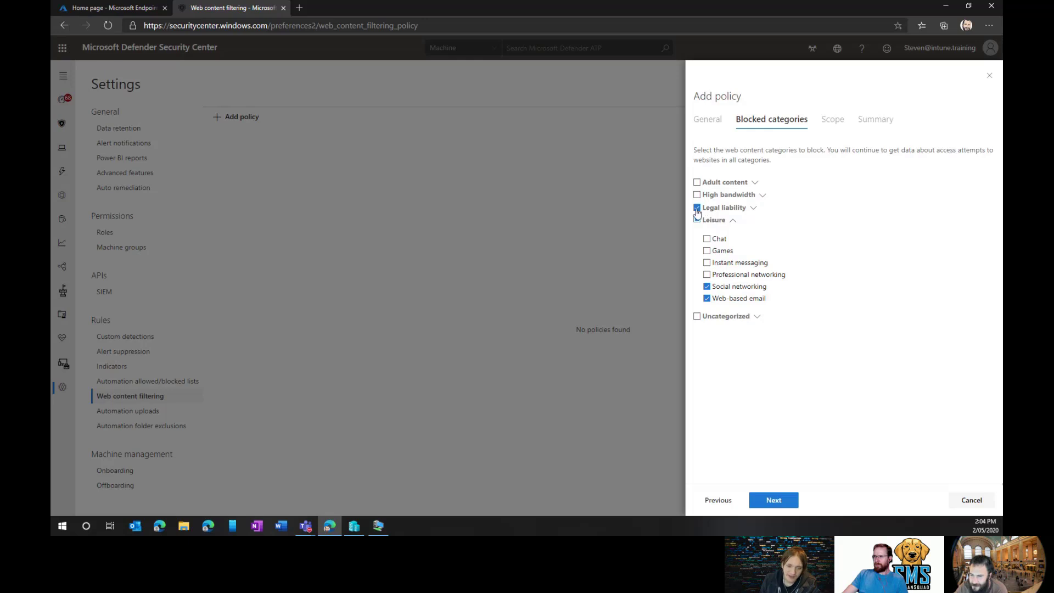
Review the Legal liability, High bandwidth and Adult content subcategories, then advance to the Scope step.
{"action": "left_click", "coordinate": [753, 208]}
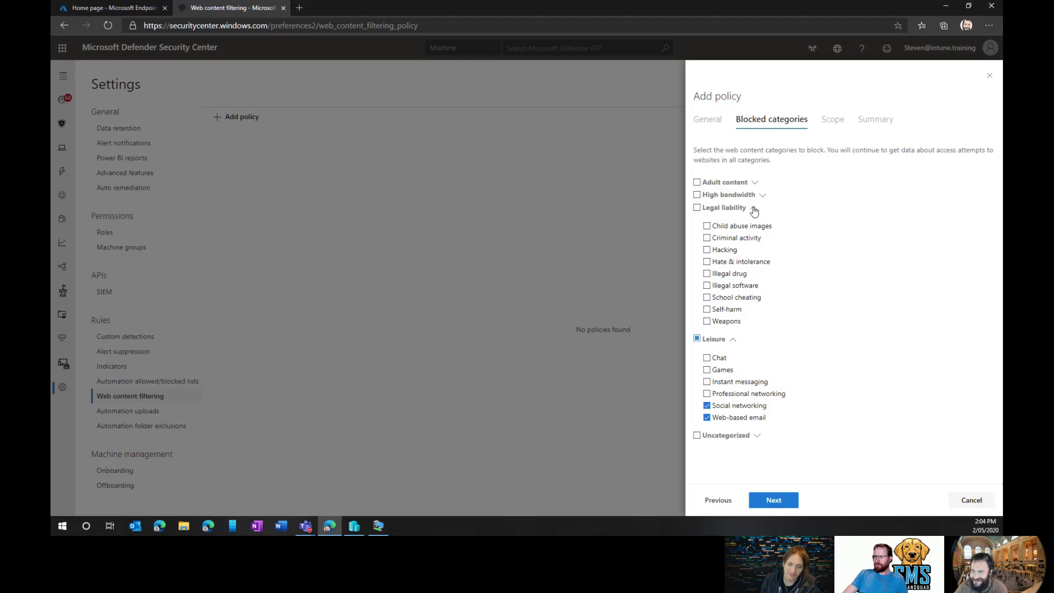
{"action": "left_click", "coordinate": [754, 209]}
{"action": "left_click", "coordinate": [763, 196]}
{"action": "left_click", "coordinate": [763, 196]}
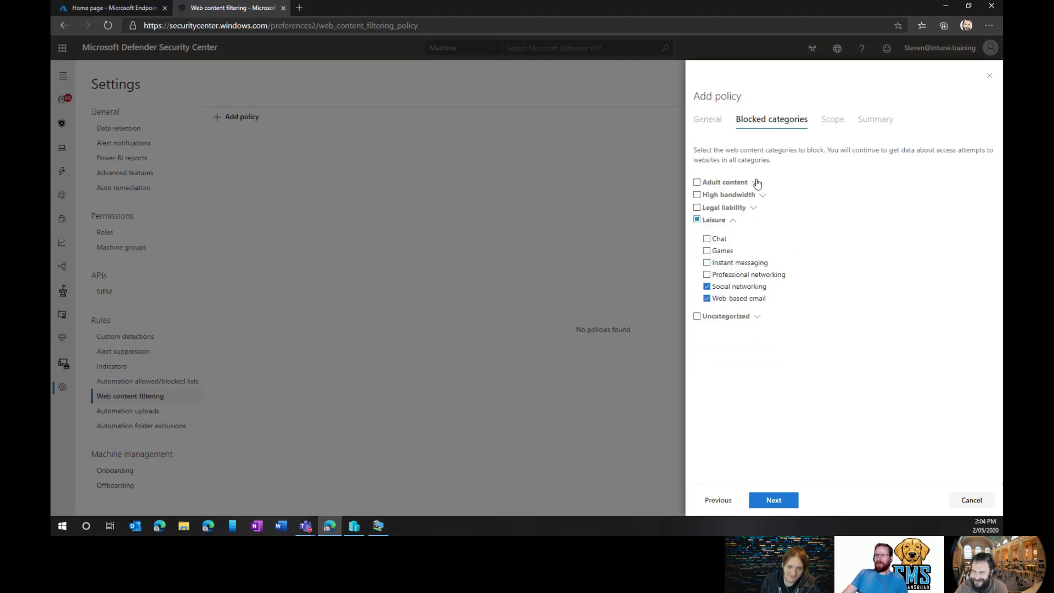
{"action": "left_click", "coordinate": [755, 183]}
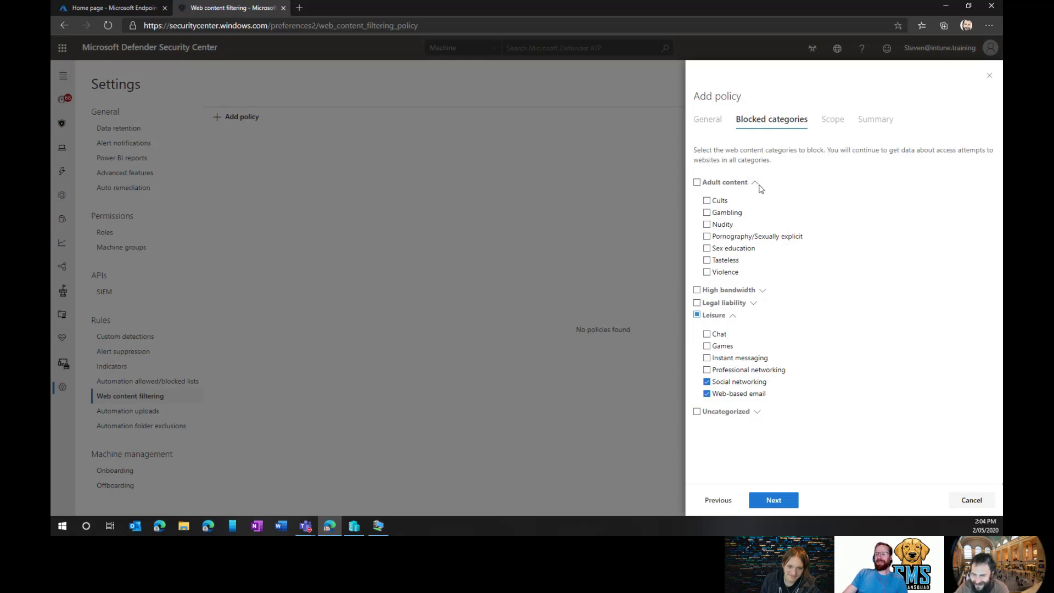
{"action": "left_click", "coordinate": [756, 184]}
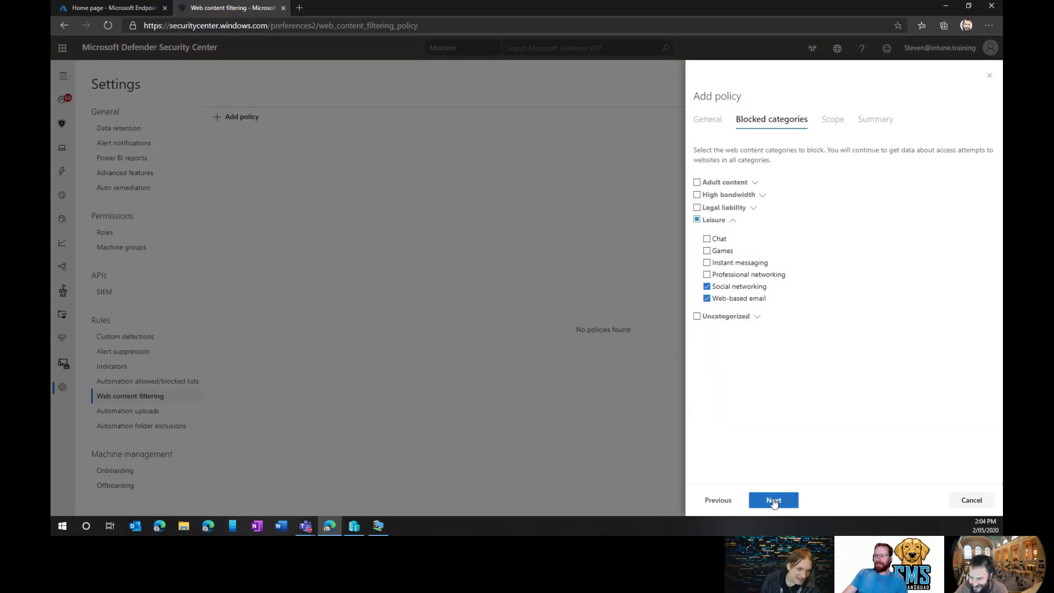
{"action": "left_click", "coordinate": [774, 500]}
{"action": "left_click", "coordinate": [718, 501]}
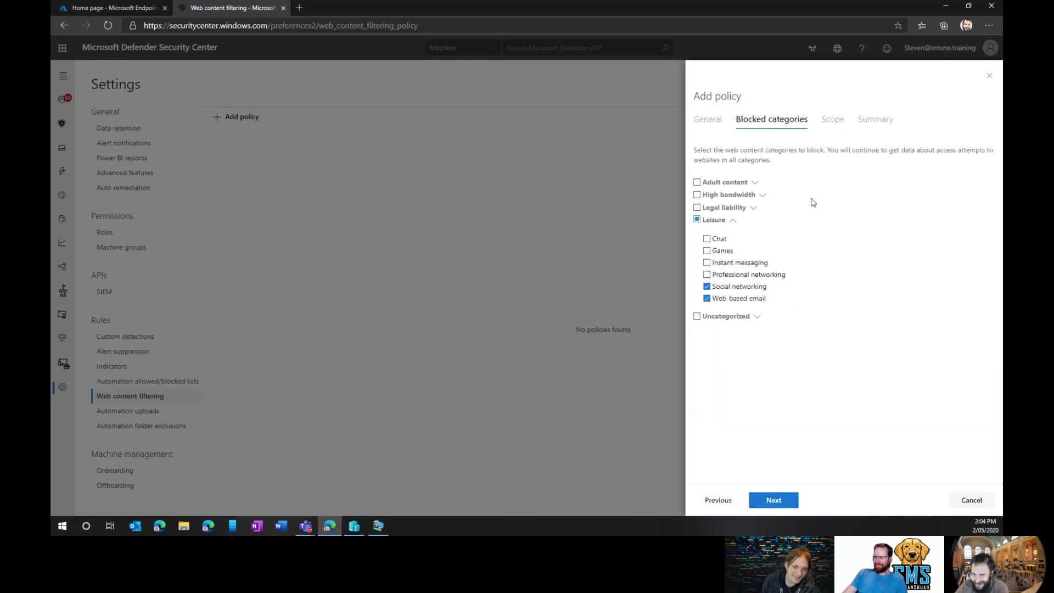
{"action": "left_click", "coordinate": [756, 184]}
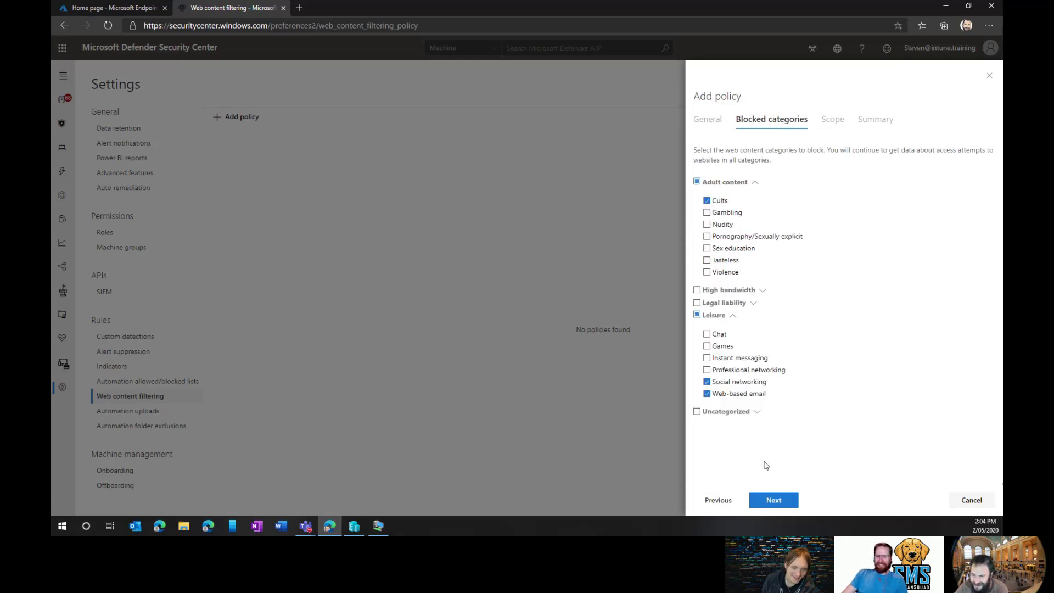
{"action": "left_click", "coordinate": [771, 506]}
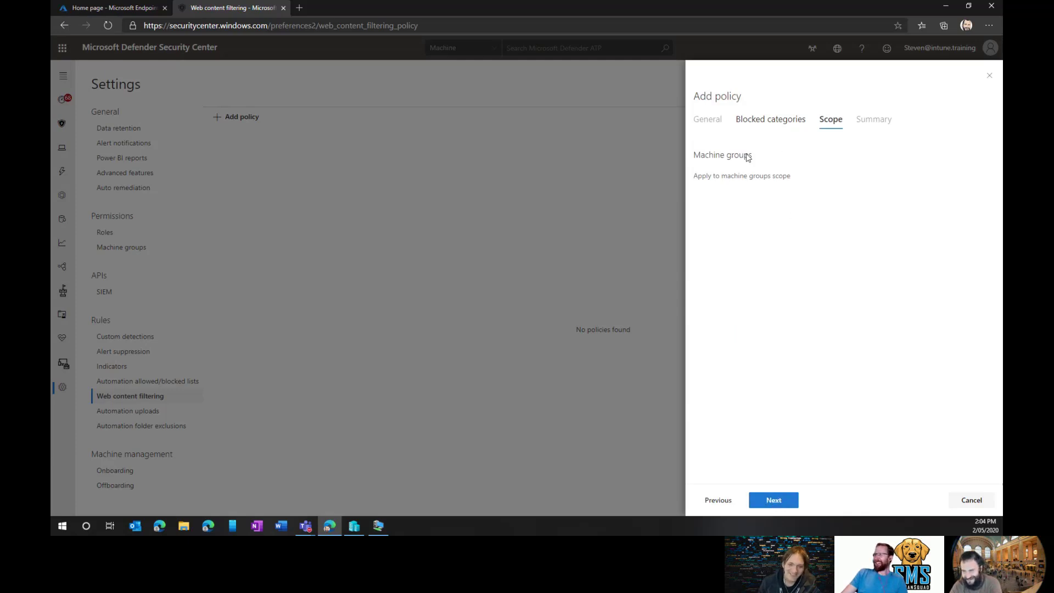
Save the block search policy from the Summary and check its details panel in the list.
{"action": "left_click", "coordinate": [779, 506]}
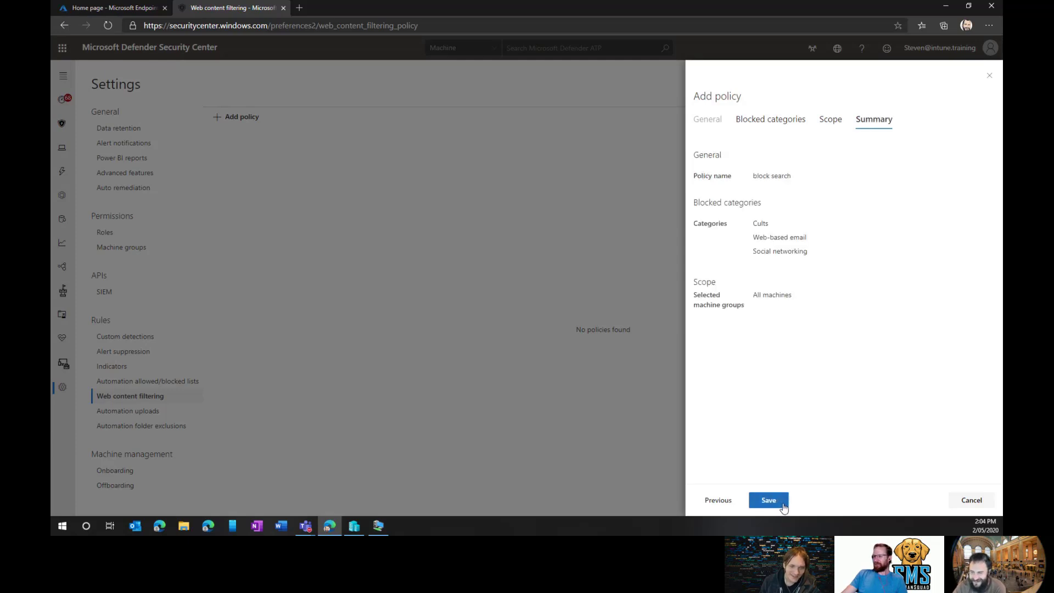
{"action": "left_click", "coordinate": [783, 506]}
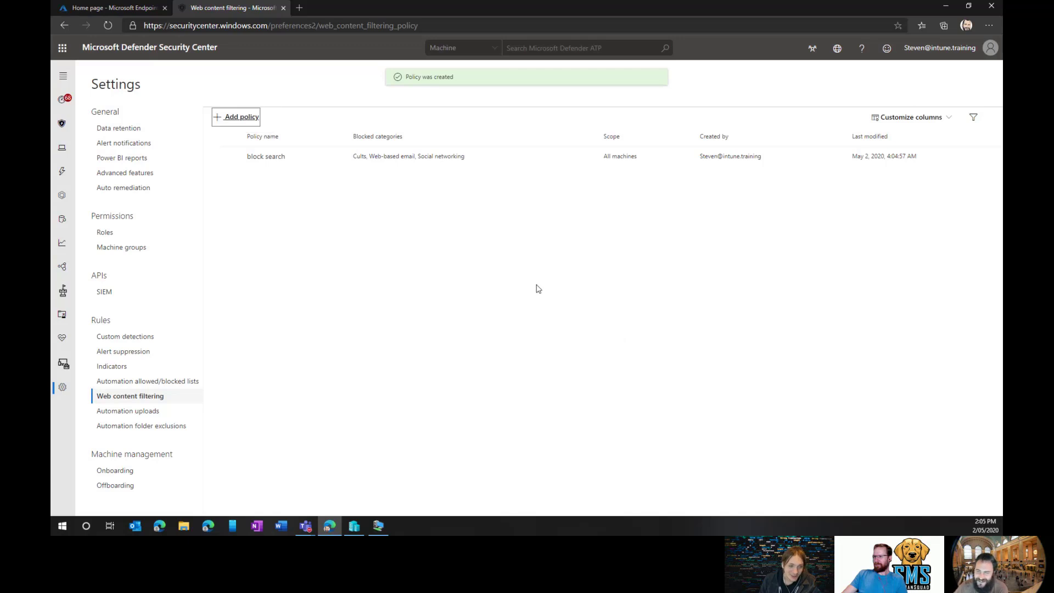
{"action": "left_click", "coordinate": [439, 163]}
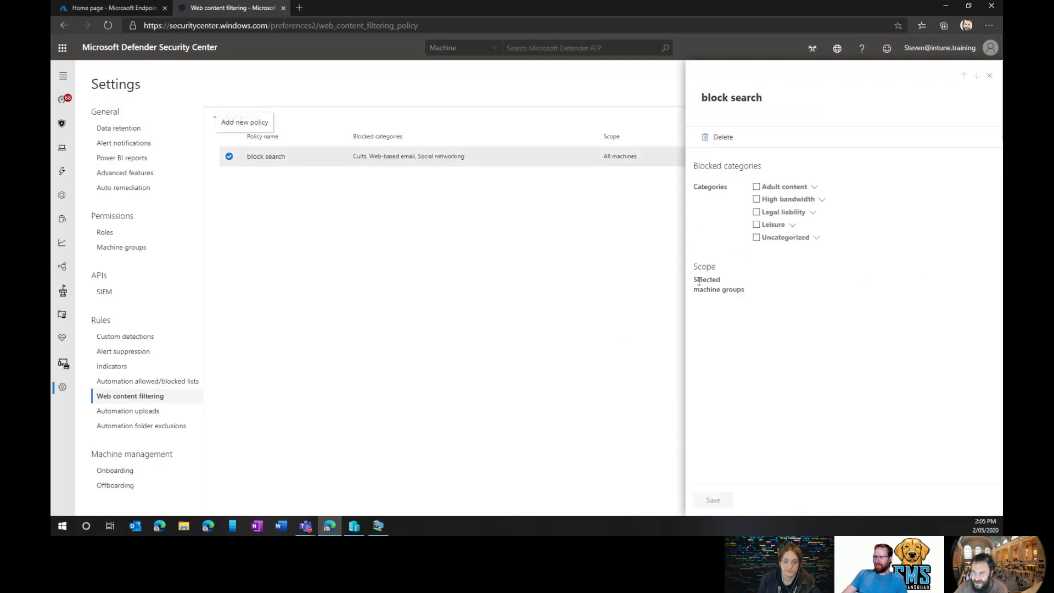
{"action": "left_click_drag", "start_coordinate": [727, 284], "coordinate": [687, 285]}
{"action": "left_click", "coordinate": [736, 299]}
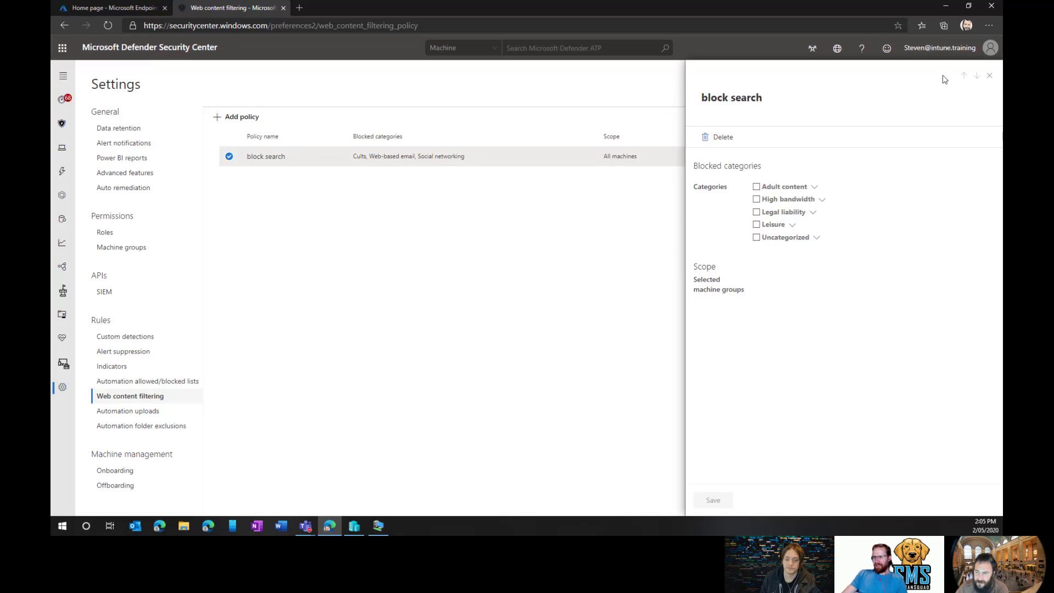
{"action": "left_click", "coordinate": [990, 77]}
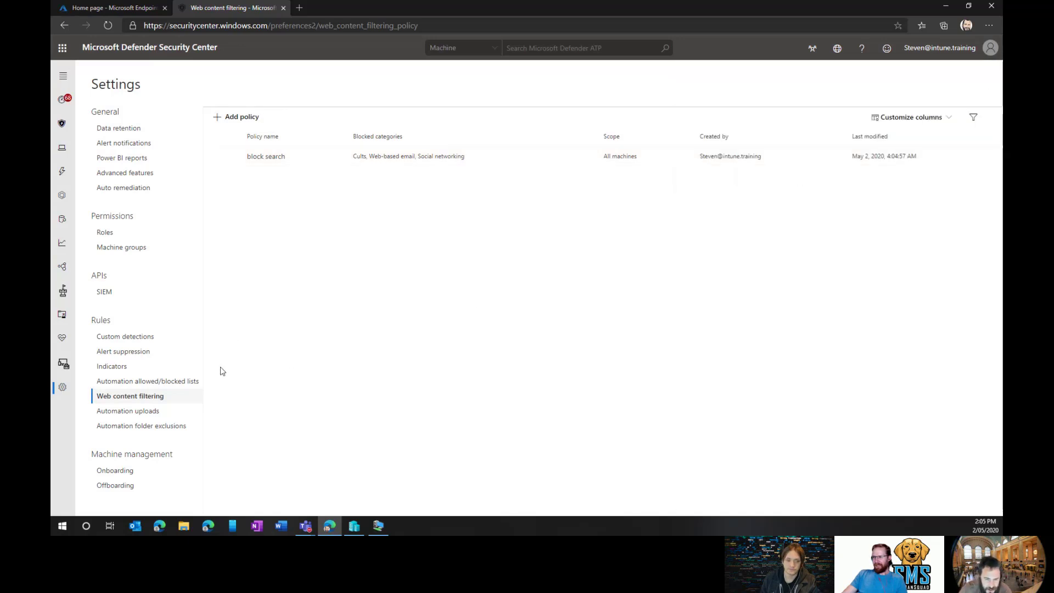
Expand the navigation pane sections: Evaluation and tutorials, threat and vulnerability management, partners and APIs.
{"action": "left_click", "coordinate": [62, 76]}
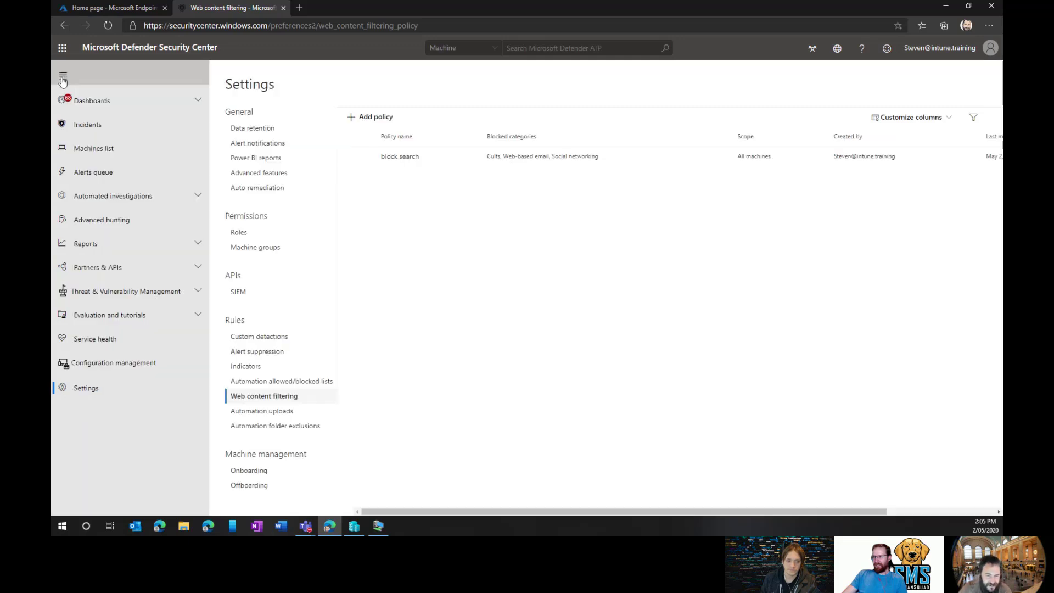
{"action": "left_click", "coordinate": [114, 361]}
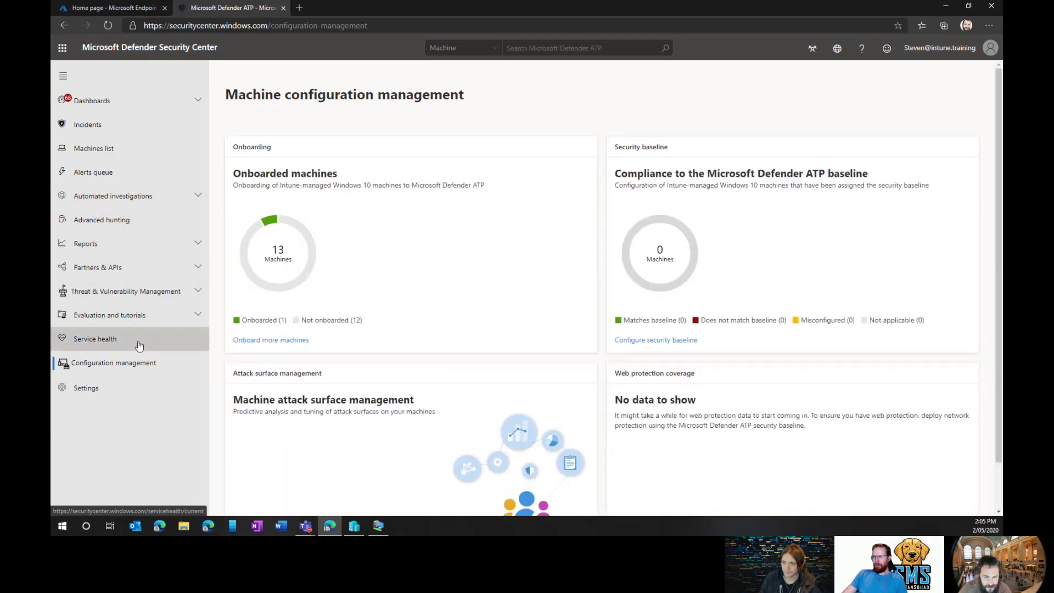
{"action": "left_click", "coordinate": [153, 314]}
{"action": "left_click", "coordinate": [166, 296]}
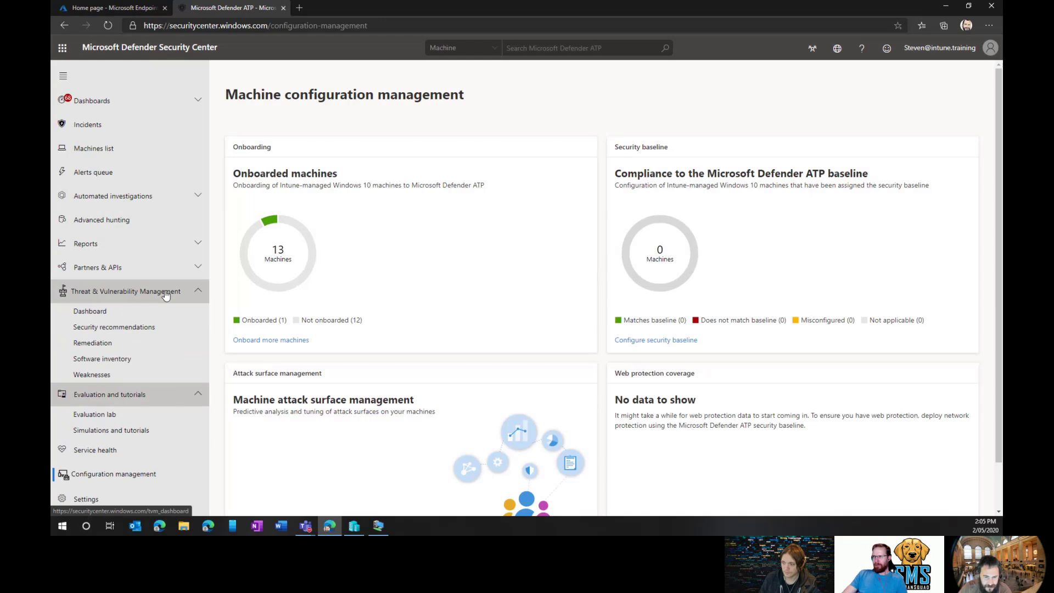
{"action": "left_click", "coordinate": [158, 270]}
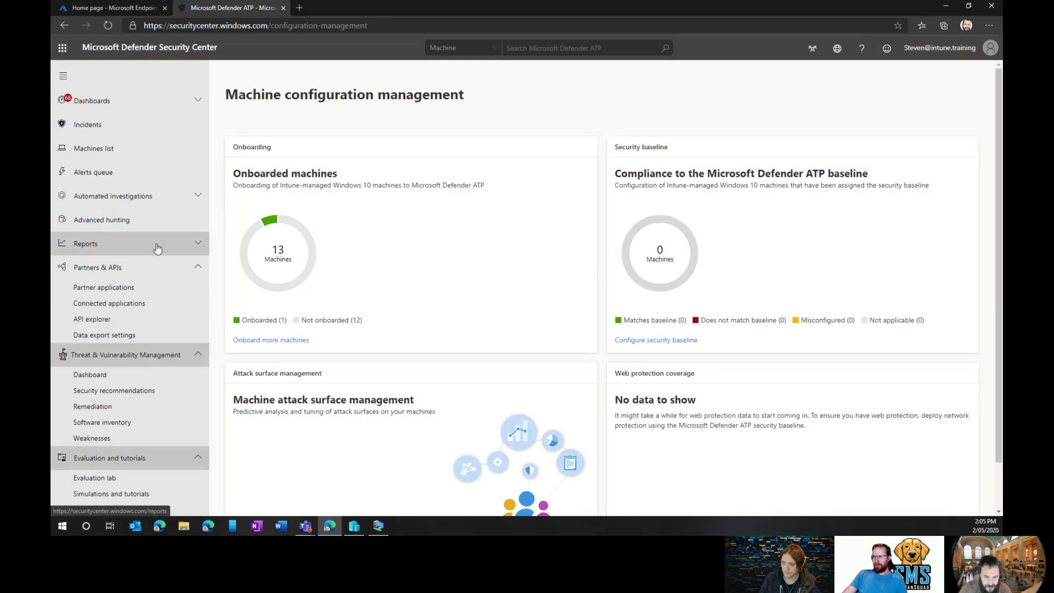
{"action": "scroll", "coordinate": [146, 358], "scroll_direction": "down", "scroll_amount": 1}
{"action": "scroll", "coordinate": [134, 475], "scroll_direction": "up", "scroll_amount": 1}
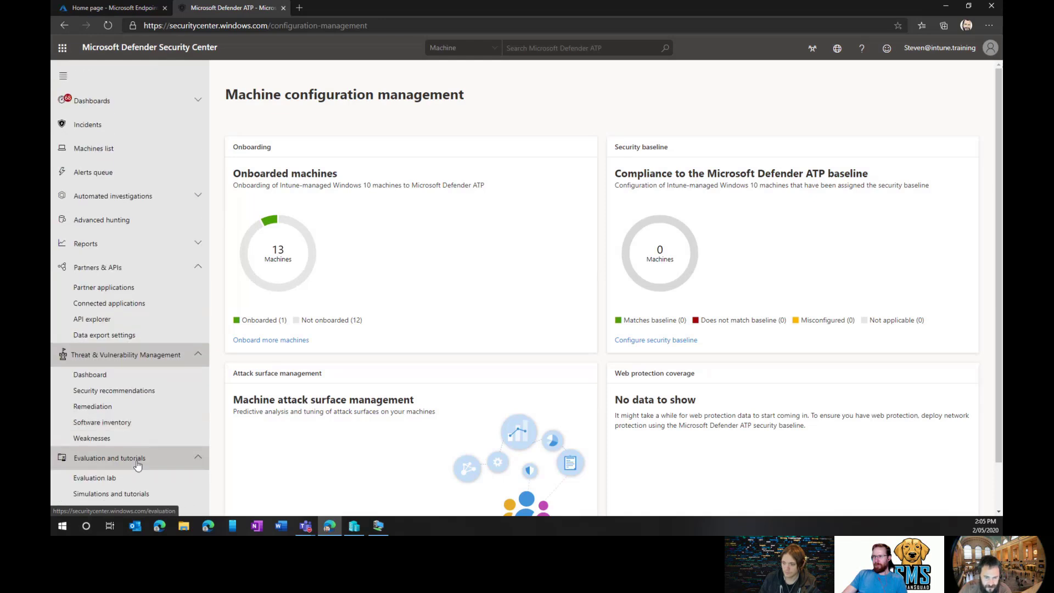
{"action": "scroll", "coordinate": [136, 439], "scroll_direction": "down", "scroll_amount": 1}
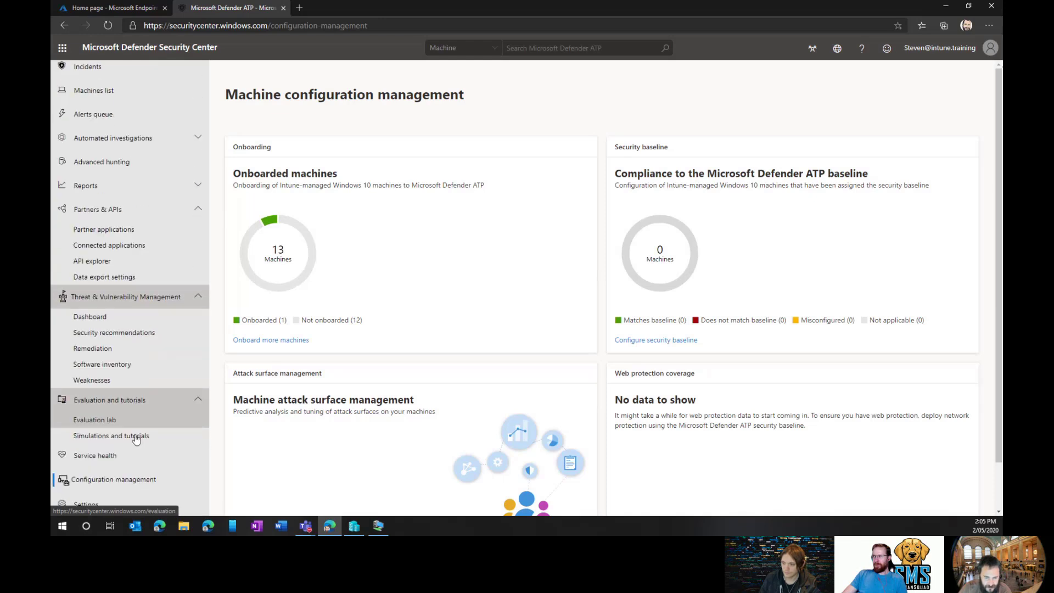
Open the Advanced hunting page with its Get started query examples.
{"action": "left_click", "coordinate": [133, 140]}
{"action": "left_click", "coordinate": [132, 193]}
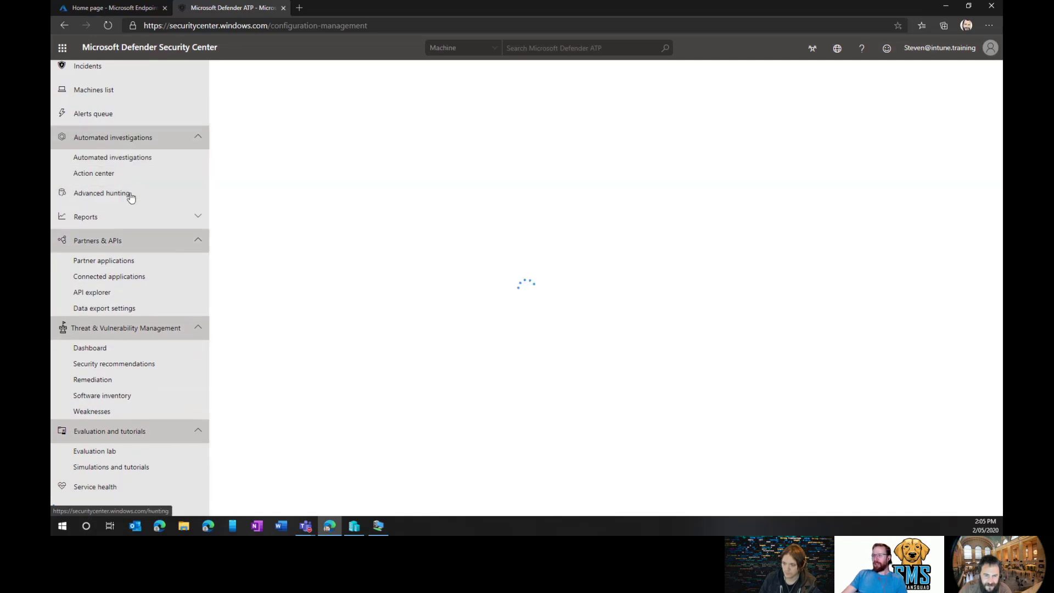
{"action": "scroll", "coordinate": [117, 155], "scroll_direction": "up", "scroll_amount": 1}
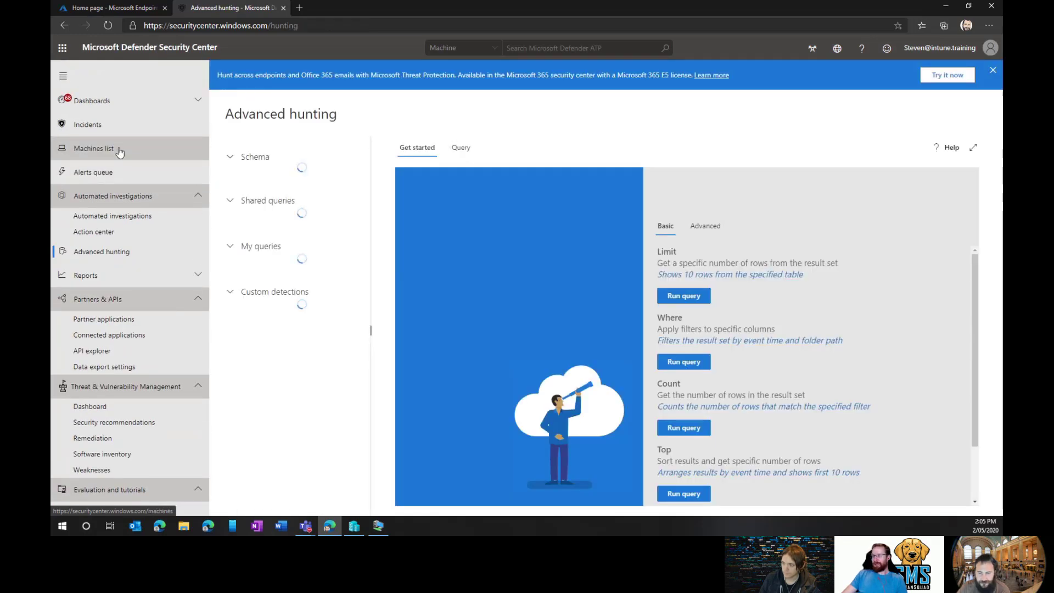
{"action": "left_click", "coordinate": [120, 152]}
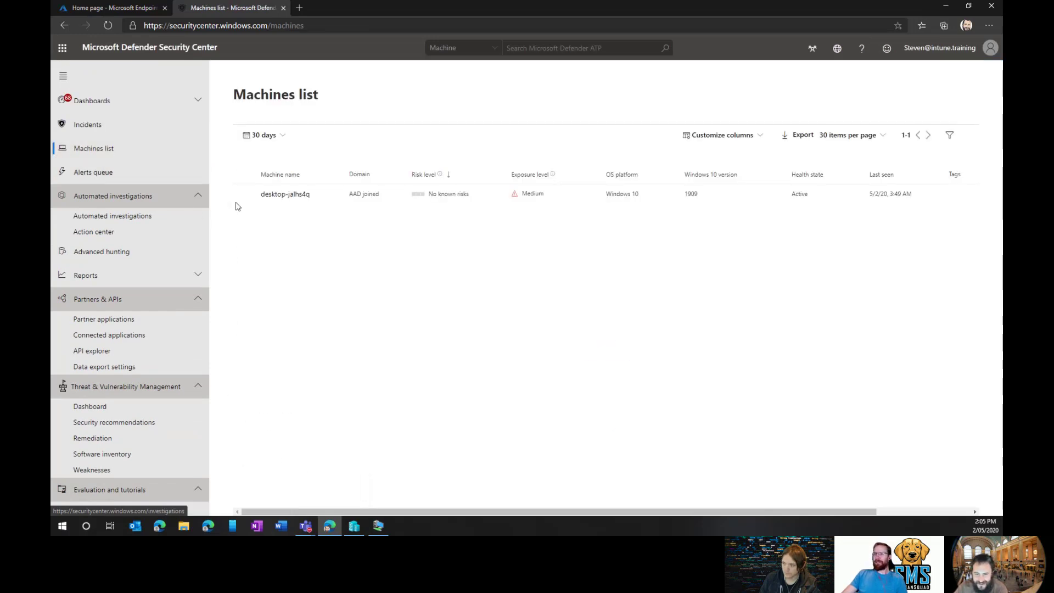
Inspect machine desktop-jalhs4q's details panel and extra actions menu, then close the panel.
{"action": "left_click", "coordinate": [244, 196]}
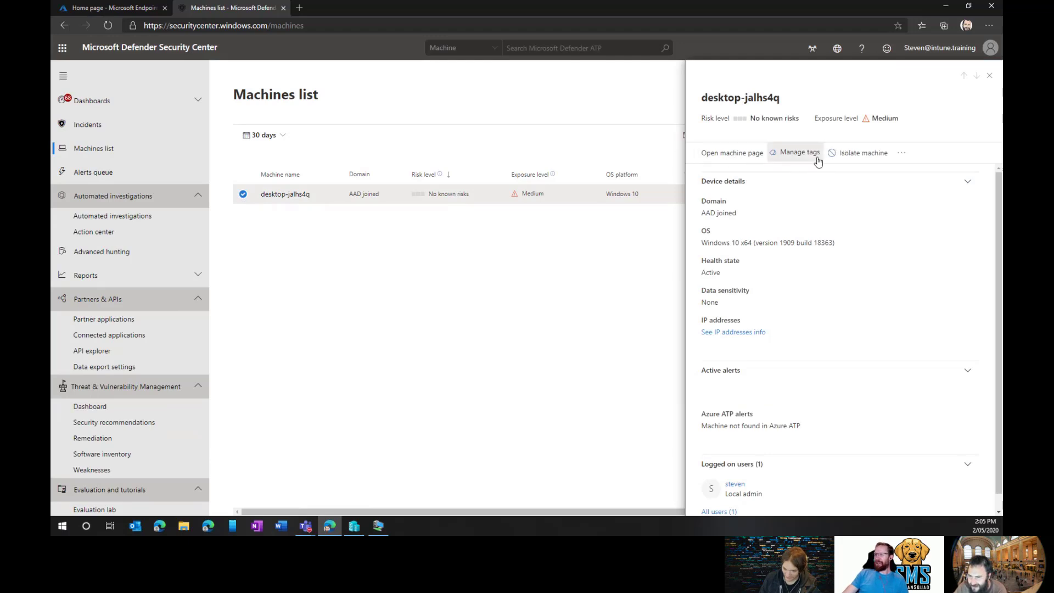
{"action": "left_click", "coordinate": [901, 153]}
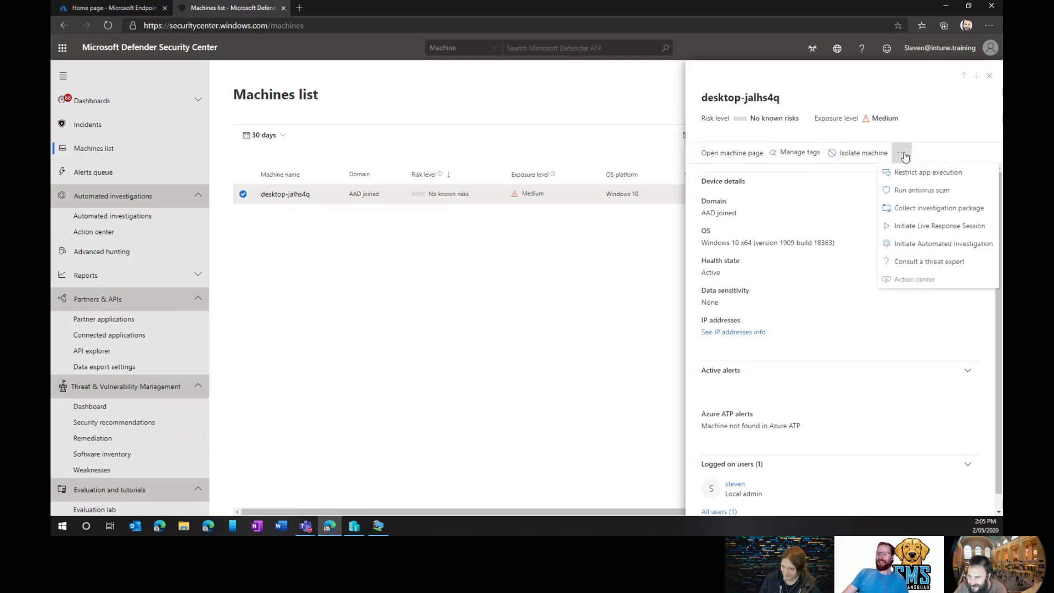
{"action": "left_click", "coordinate": [912, 289]}
{"action": "scroll", "coordinate": [928, 304], "scroll_direction": "down", "scroll_amount": 1}
{"action": "scroll", "coordinate": [928, 304], "scroll_direction": "up", "scroll_amount": 1}
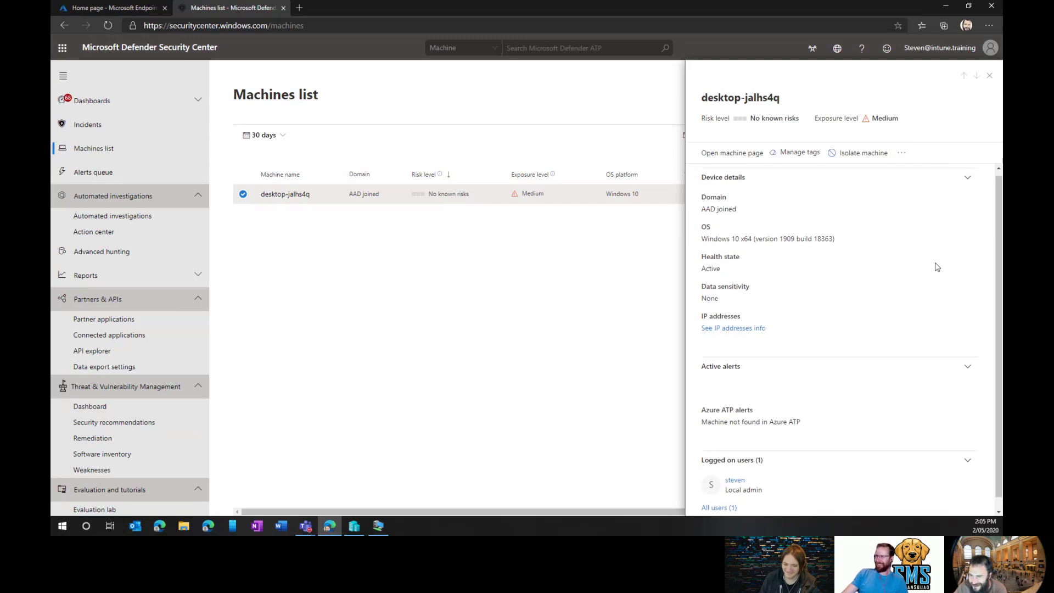
{"action": "left_click", "coordinate": [989, 76]}
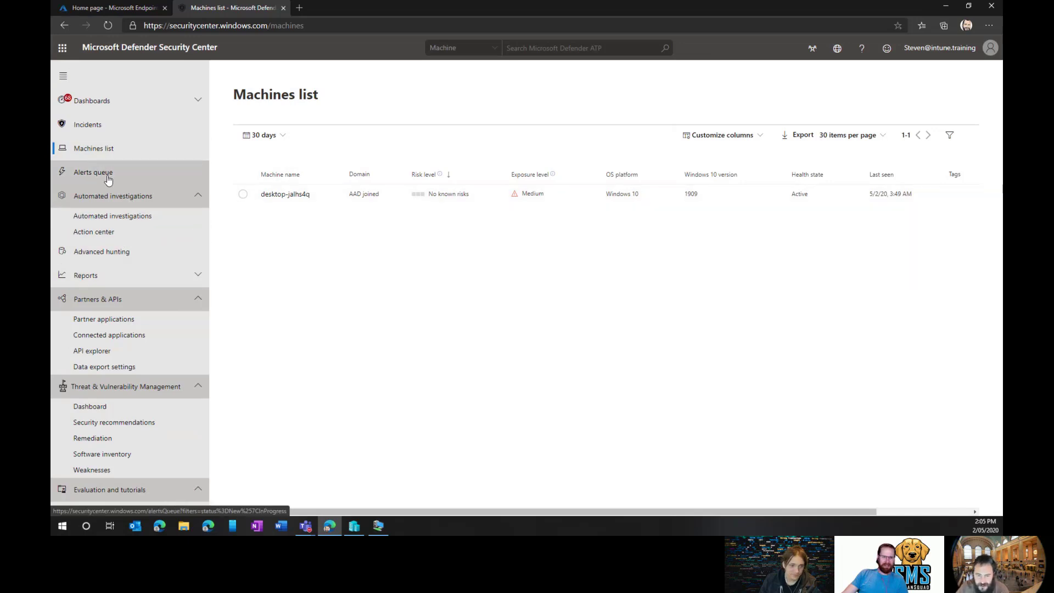
{"action": "scroll", "coordinate": [139, 288], "scroll_direction": "down", "scroll_amount": 2}
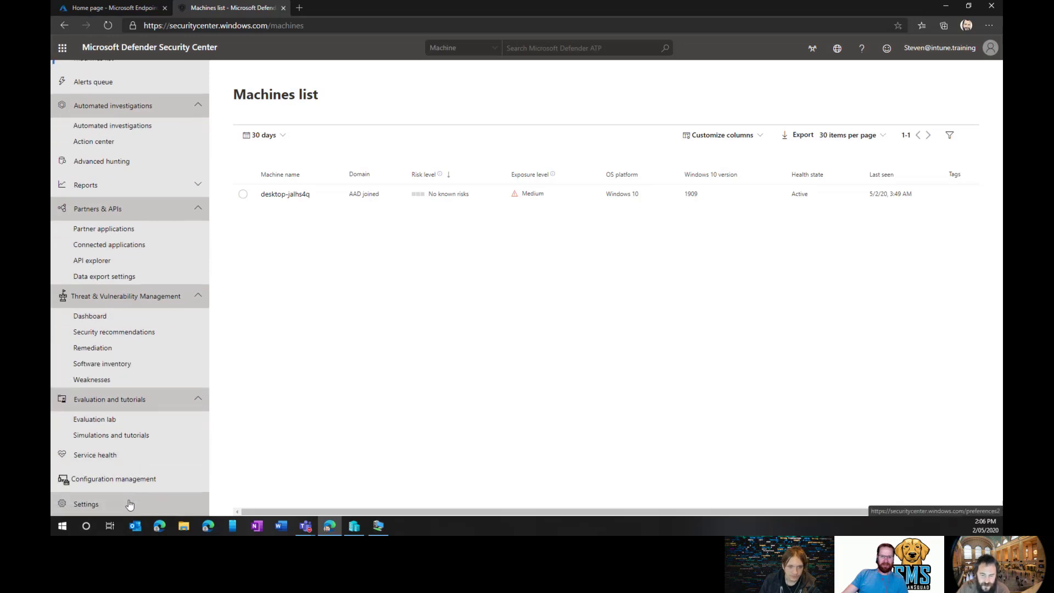
Start a new machine group named demo under Settings > Machine groups.
{"action": "left_click", "coordinate": [129, 503]}
{"action": "left_click", "coordinate": [258, 252]}
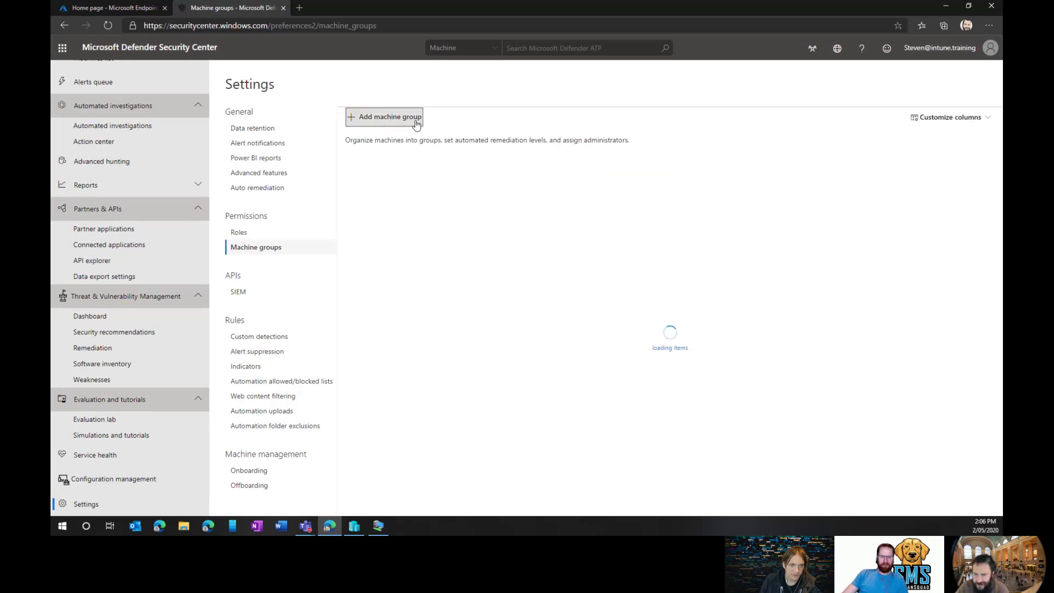
{"action": "left_click", "coordinate": [416, 118]}
{"action": "type", "text": "dem"}
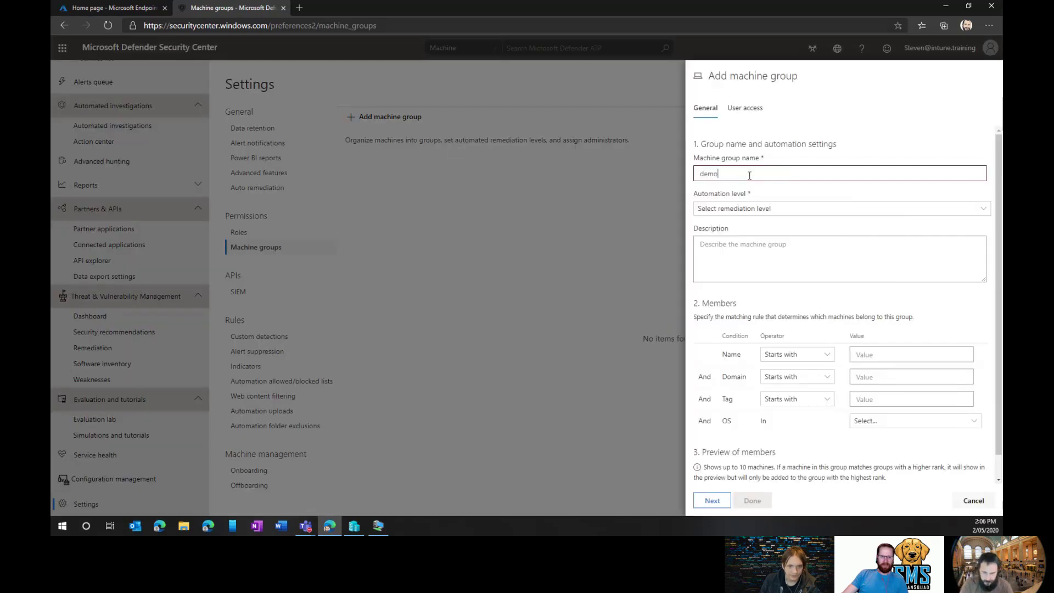
{"action": "type", "text": "o"}
Give demo Full automation remediation and match Windows 10 machines whose names start with desktop.
{"action": "left_click", "coordinate": [747, 208]}
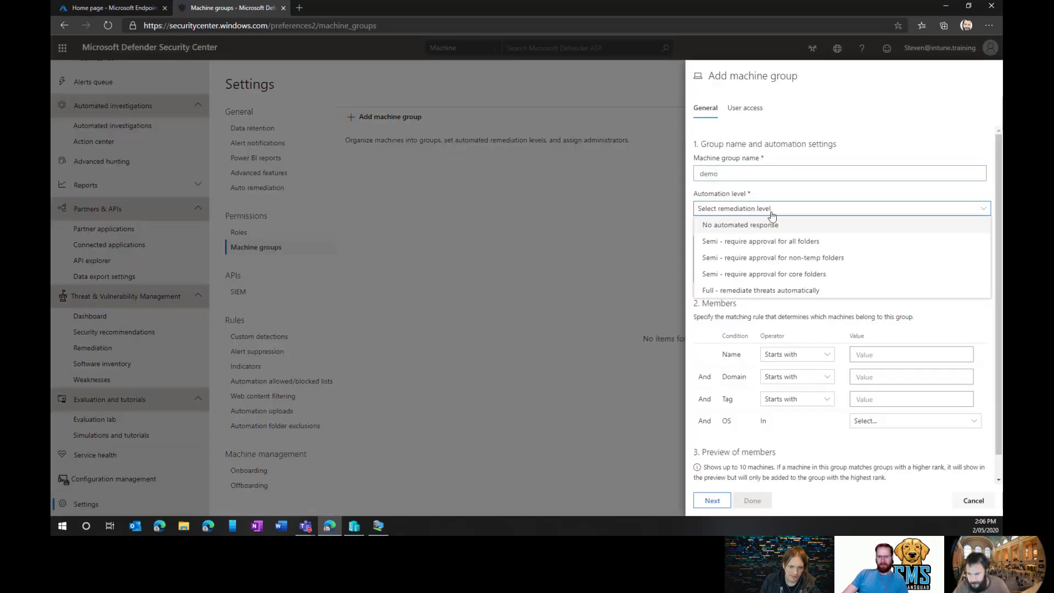
{"action": "left_click", "coordinate": [787, 293]}
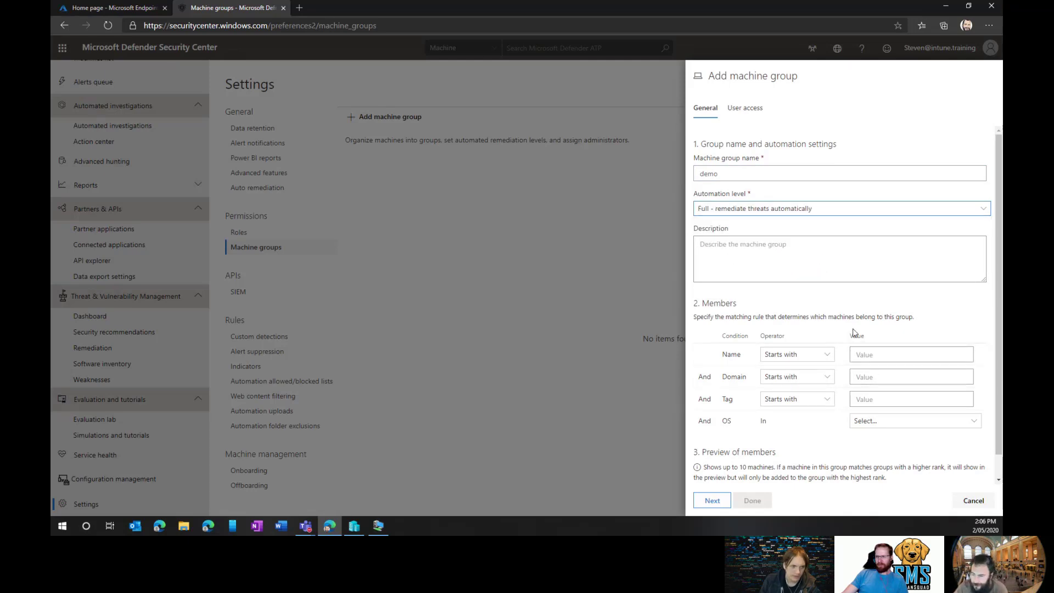
{"action": "scroll", "coordinate": [848, 332], "scroll_direction": "down", "scroll_amount": 1}
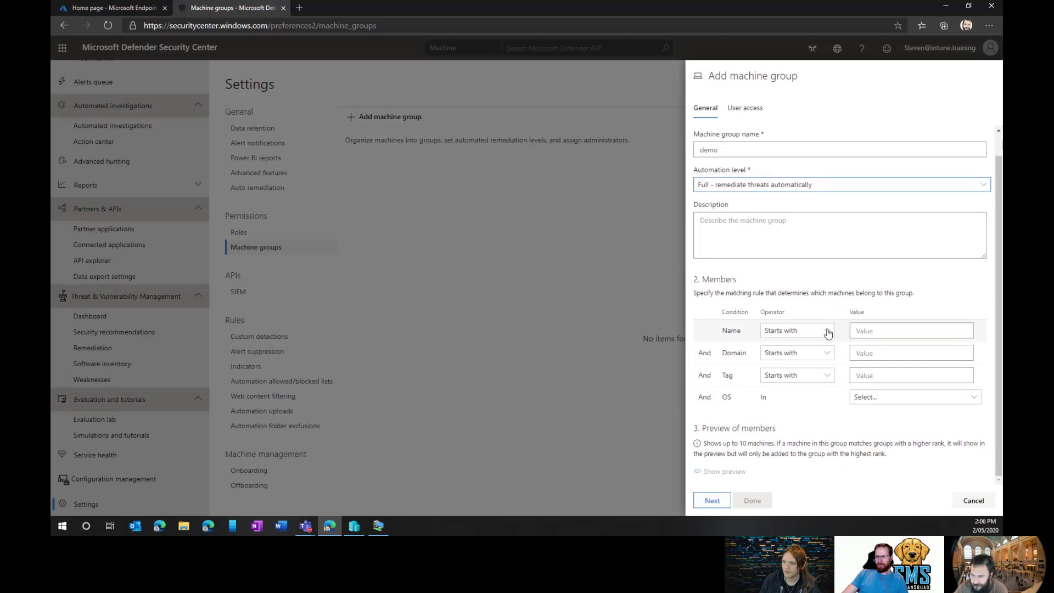
{"action": "left_click", "coordinate": [827, 333]}
{"action": "left_click", "coordinate": [827, 335]}
{"action": "left_click", "coordinate": [828, 335]}
{"action": "left_click", "coordinate": [885, 332]}
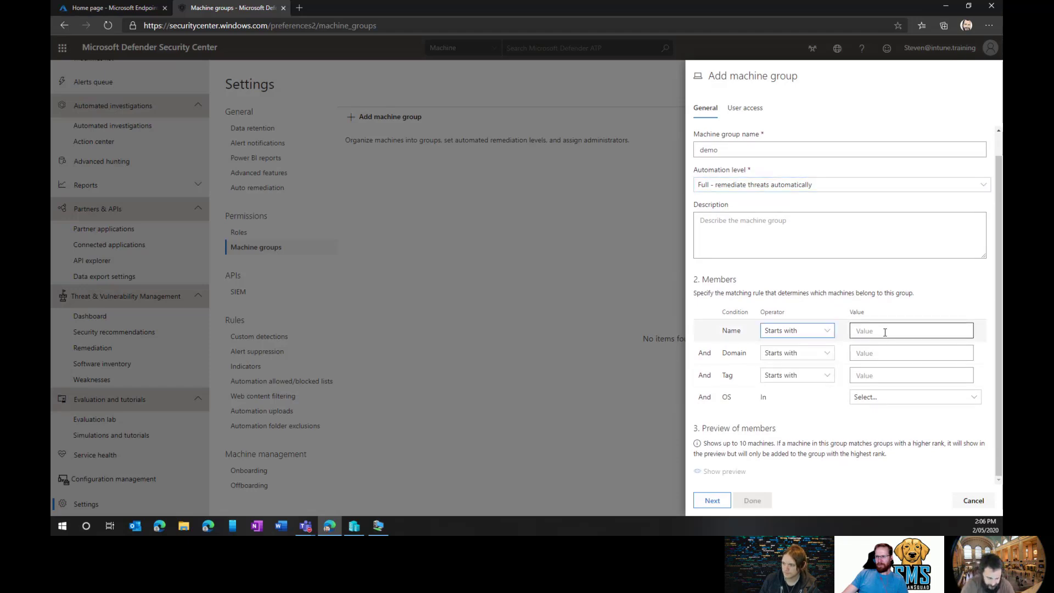
{"action": "left_click", "coordinate": [885, 333]}
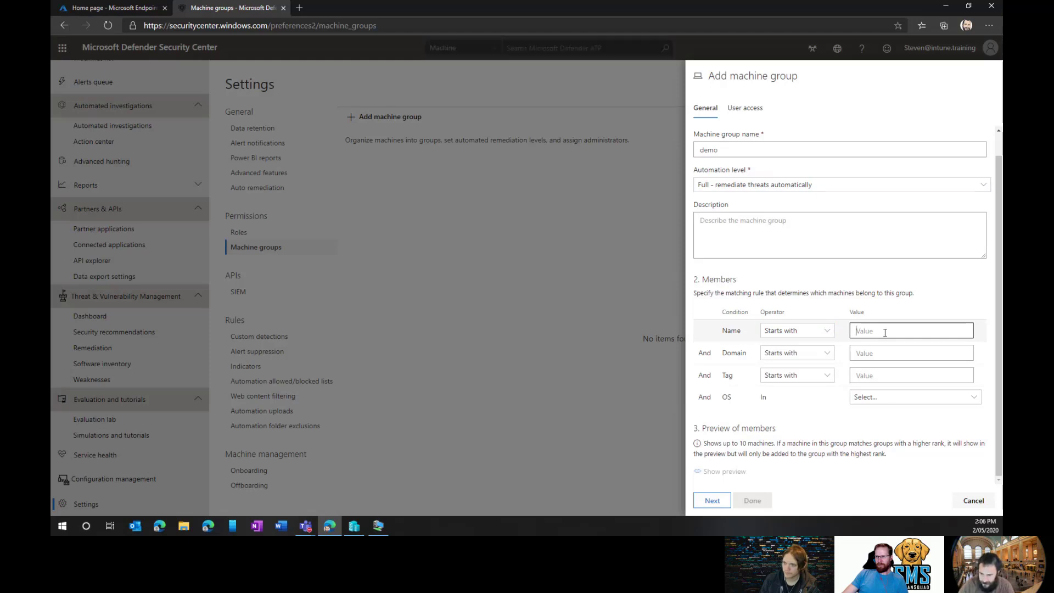
{"action": "type", "text": "desktop"}
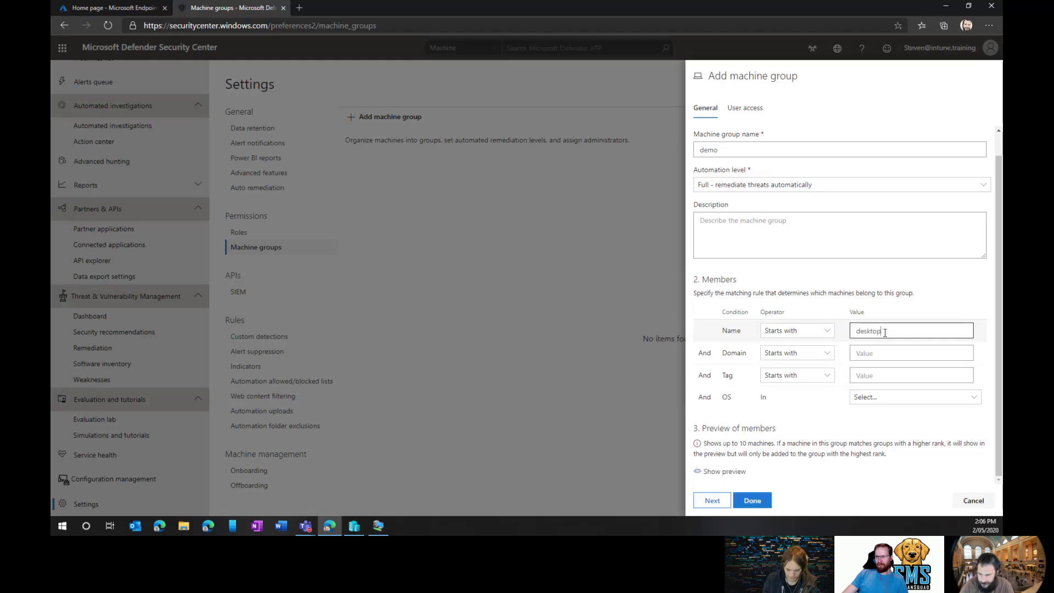
{"action": "left_click", "coordinate": [901, 398]}
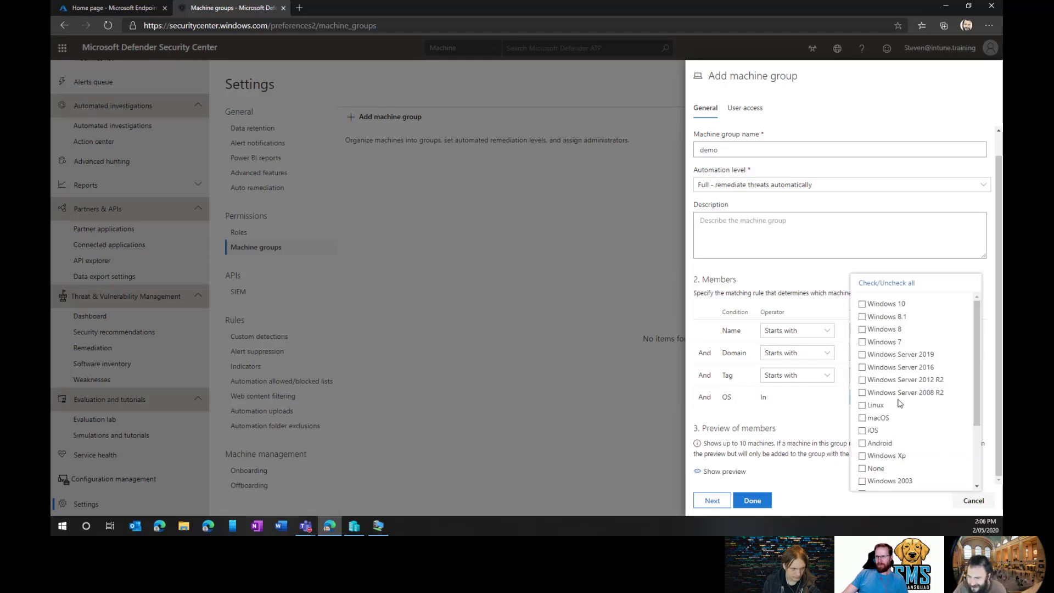
{"action": "left_click", "coordinate": [862, 304]}
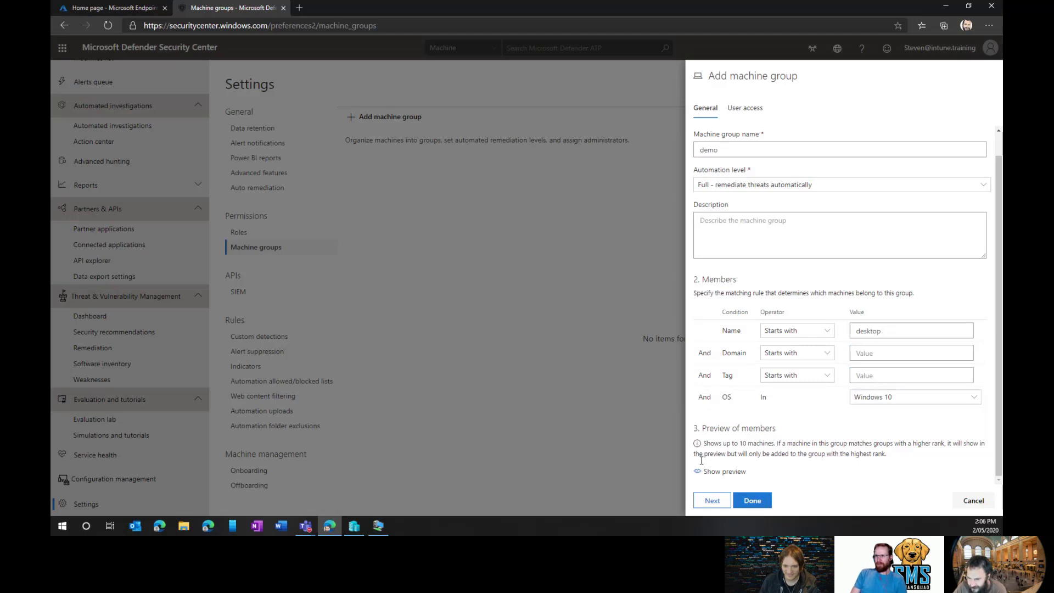
Preview matching machines, save the demo group without user groups, and finish.
{"action": "left_click", "coordinate": [703, 472]}
{"action": "scroll", "coordinate": [812, 437], "scroll_direction": "down", "scroll_amount": 1}
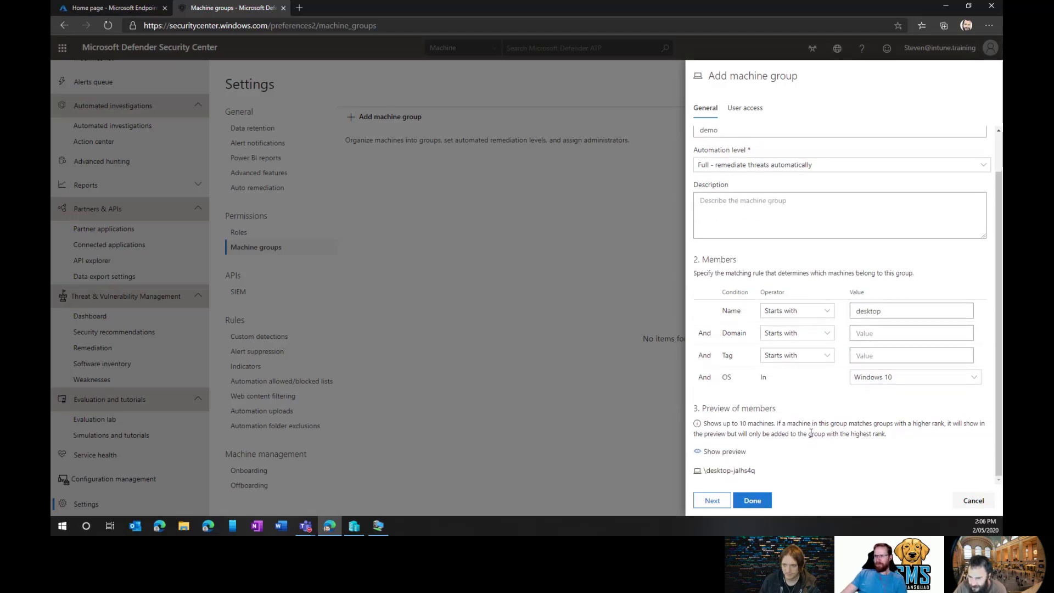
{"action": "left_click", "coordinate": [756, 501]}
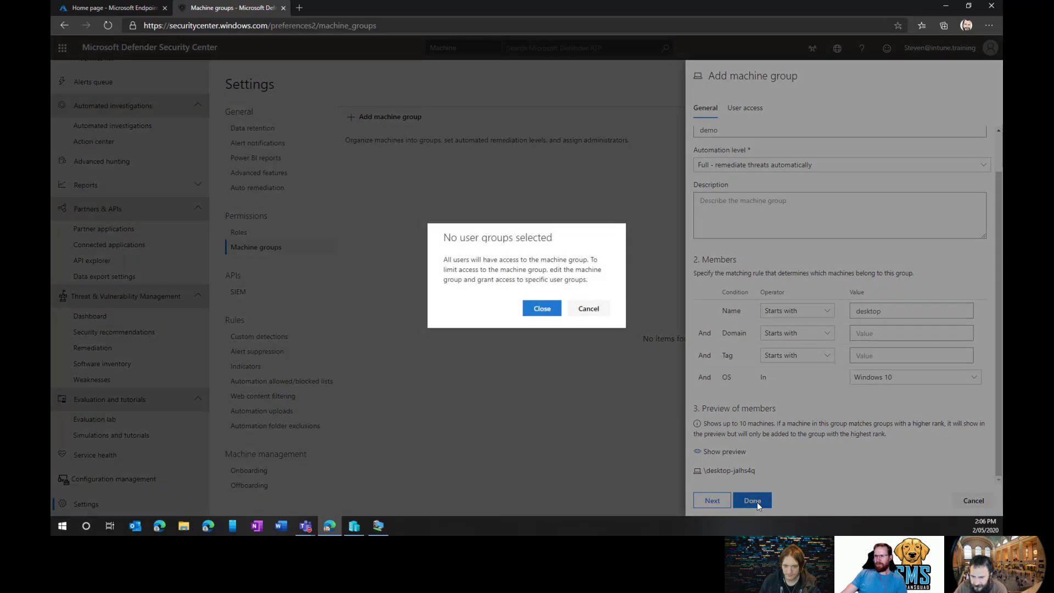
{"action": "left_click", "coordinate": [588, 309]}
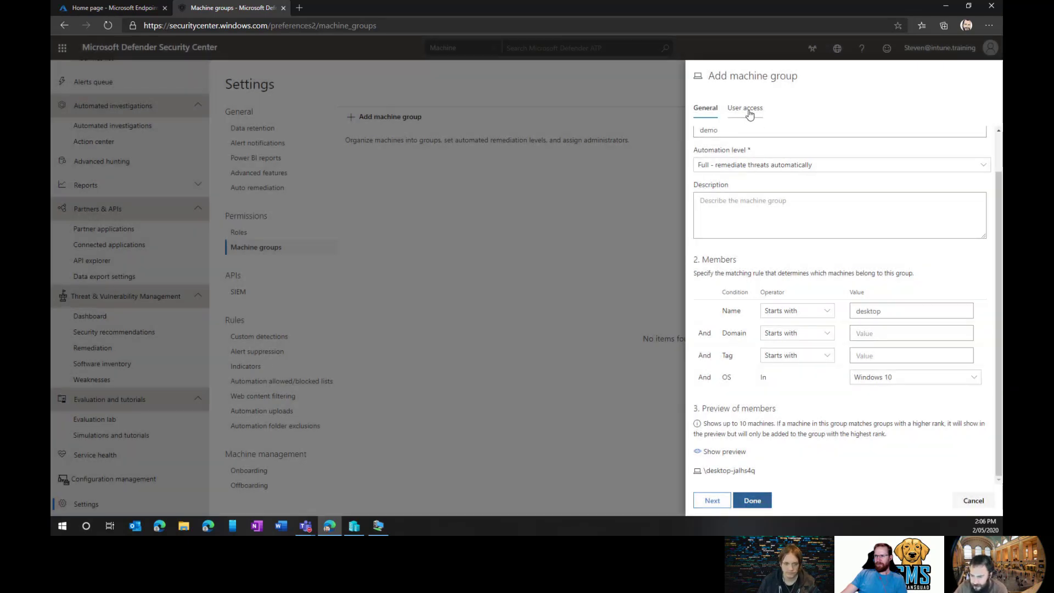
{"action": "left_click", "coordinate": [708, 500]}
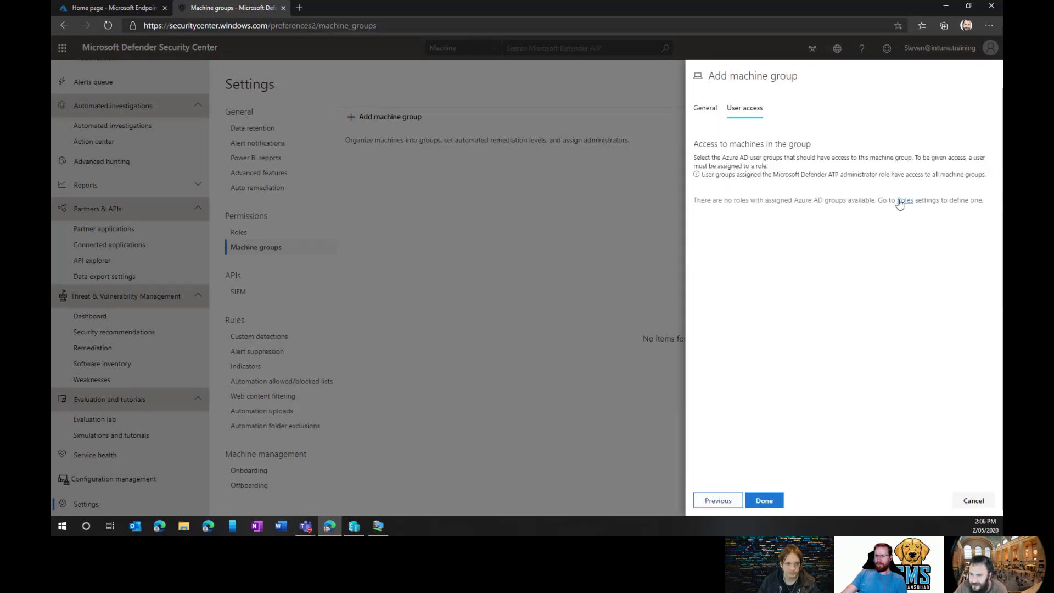
{"action": "left_click", "coordinate": [768, 498]}
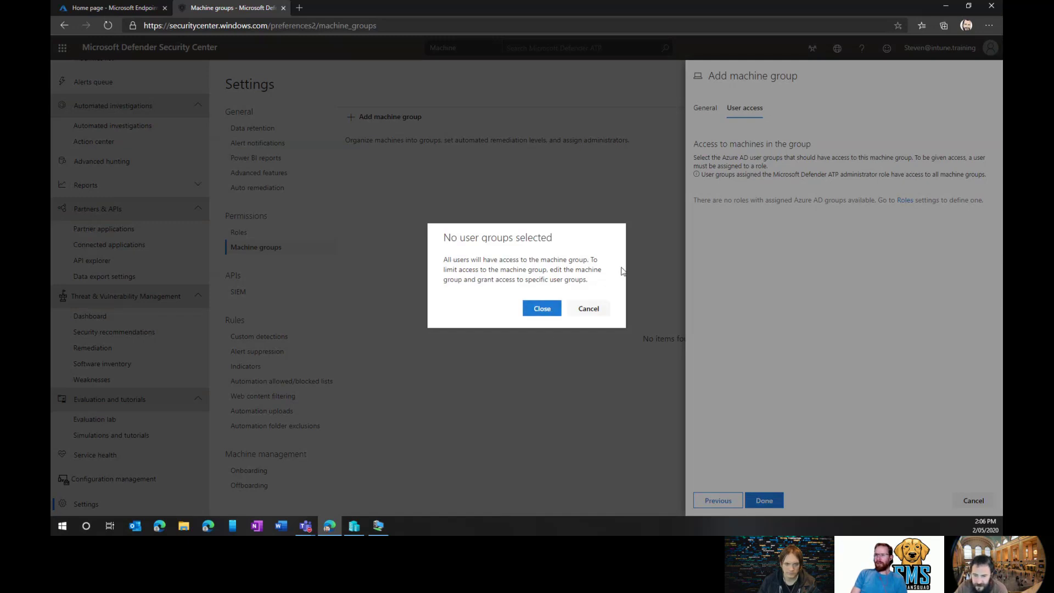
Apply the demo group changes, recheck its matching machines, and reload the Machine groups list.
{"action": "left_click", "coordinate": [543, 307]}
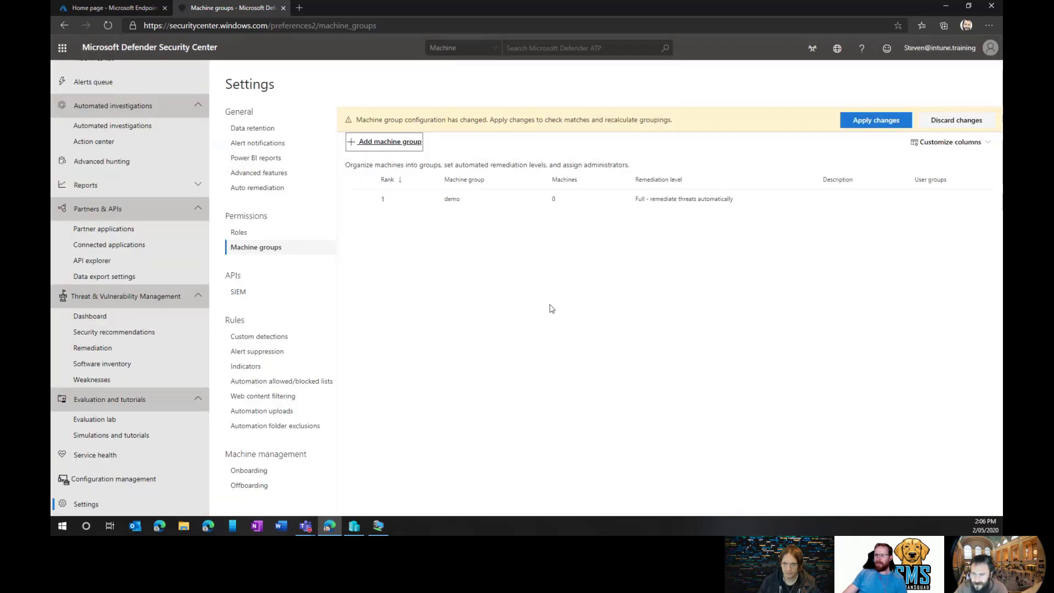
{"action": "left_click", "coordinate": [864, 122]}
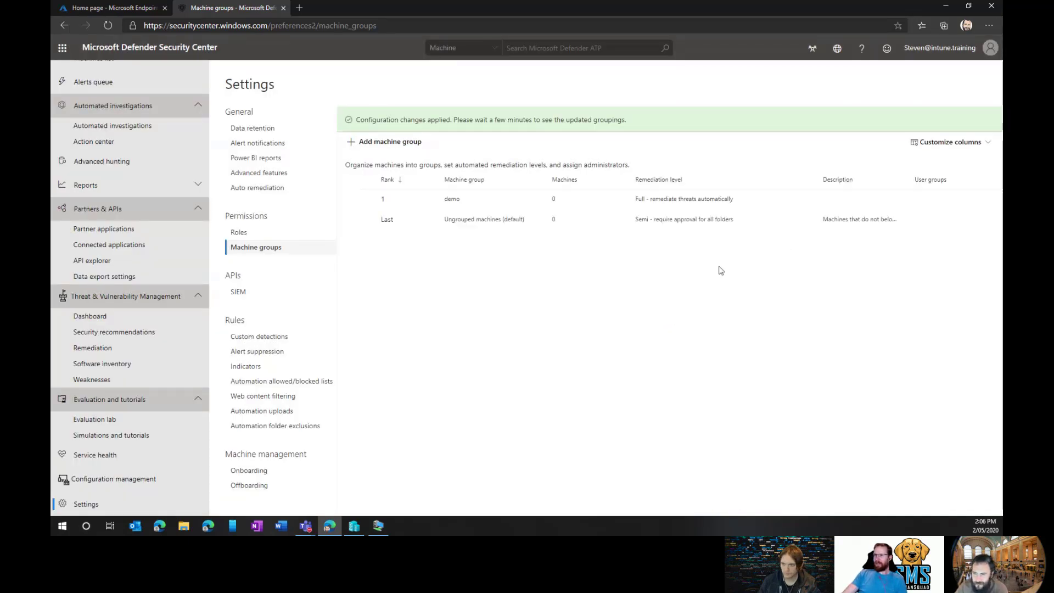
{"action": "left_click", "coordinate": [464, 209]}
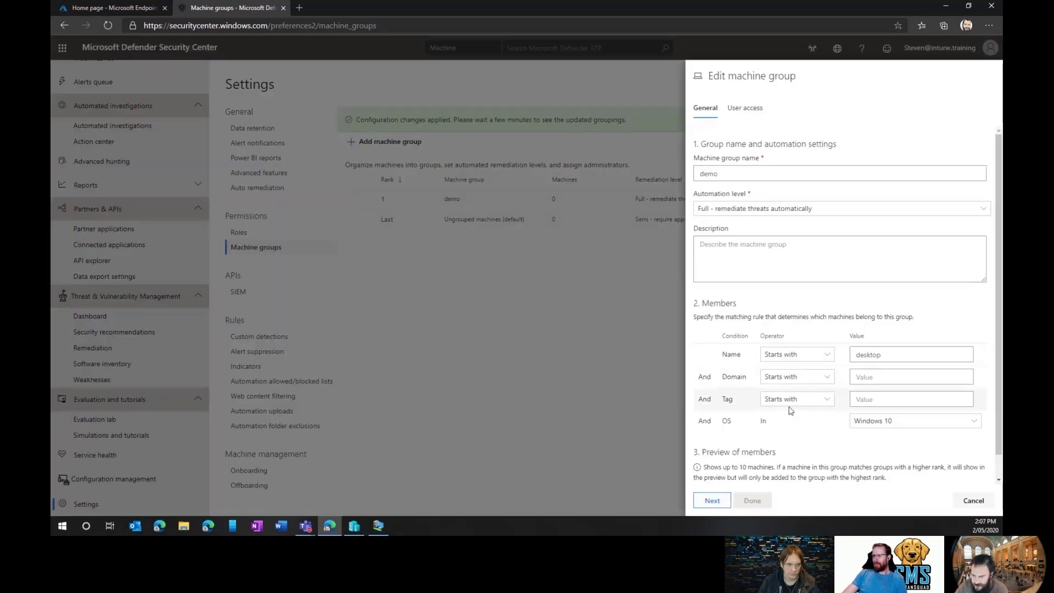
{"action": "scroll", "coordinate": [779, 402], "scroll_direction": "down", "scroll_amount": 1}
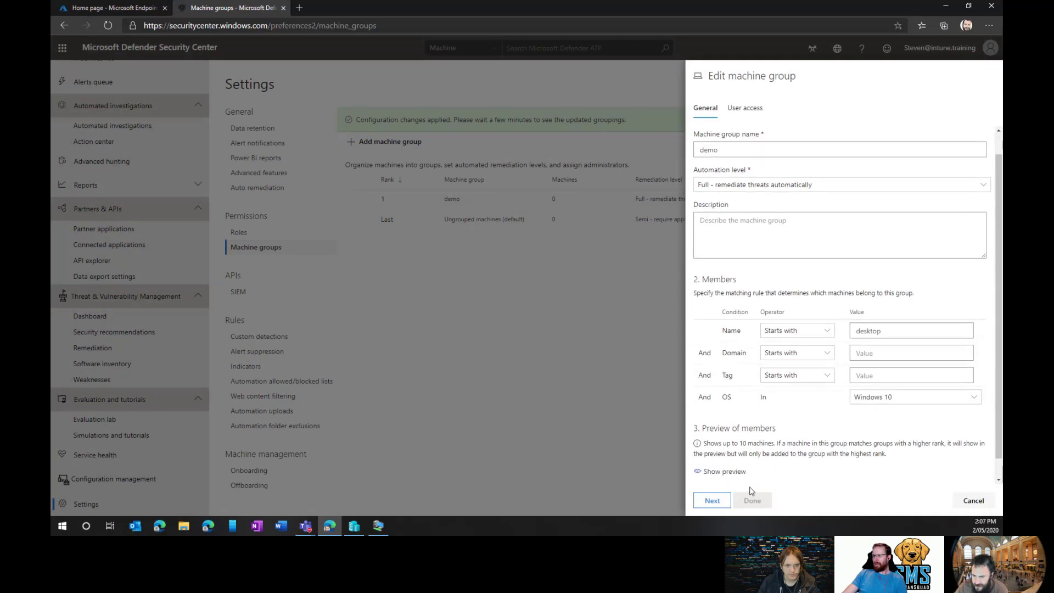
{"action": "left_click", "coordinate": [711, 472]}
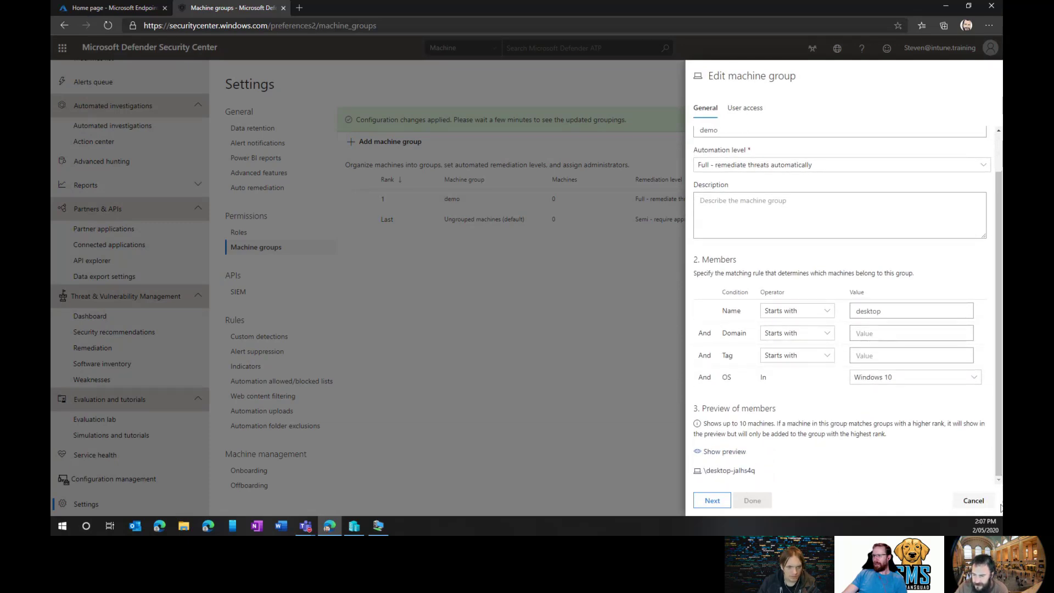
{"action": "left_click", "coordinate": [973, 500]}
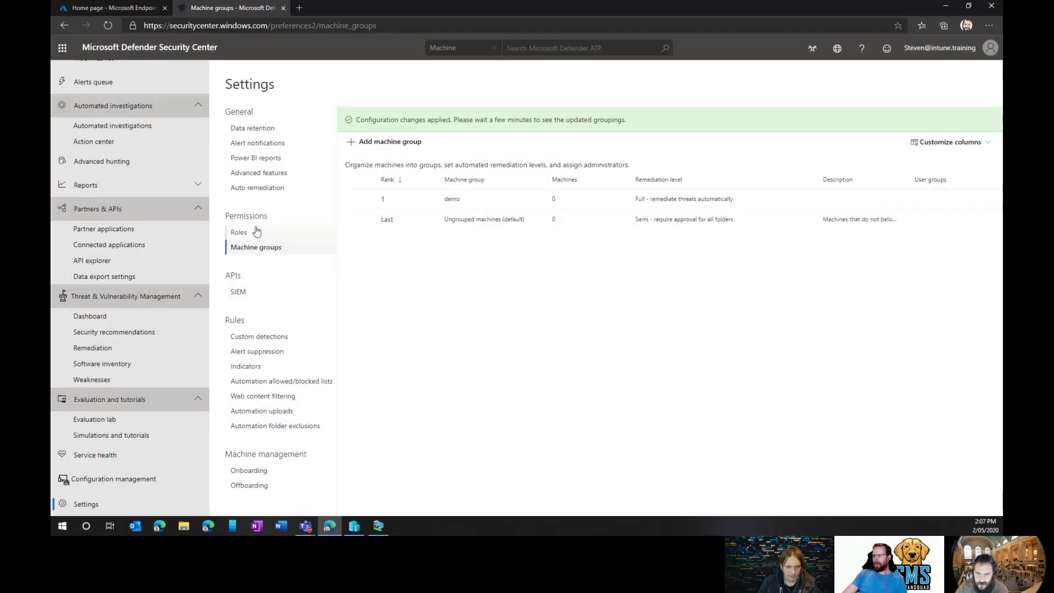
{"action": "left_click", "coordinate": [258, 247]}
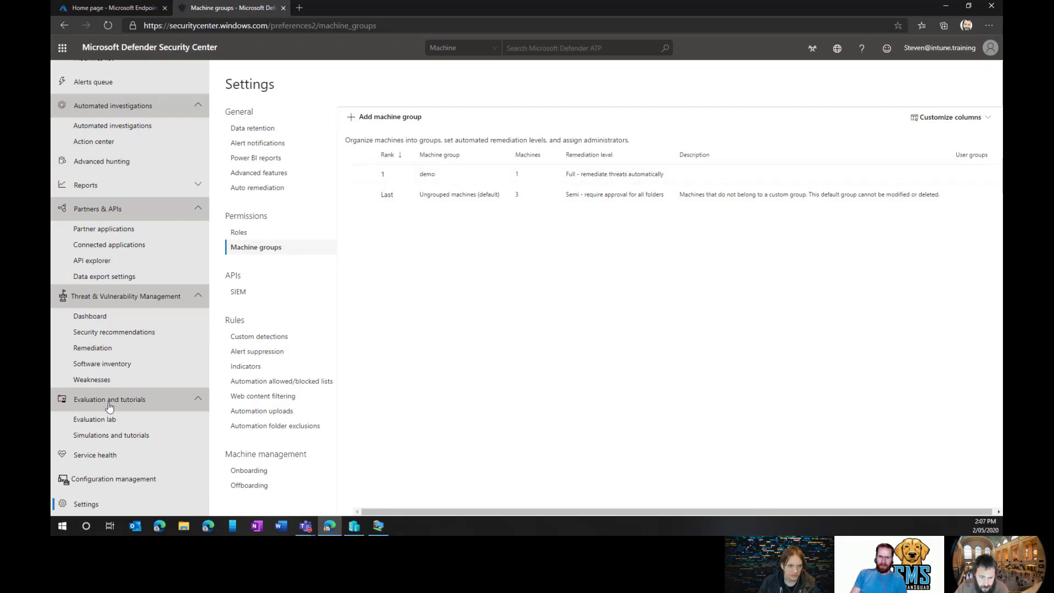
Leave the block search web content filtering policy scoped to All machines, then switch to the test VM.
{"action": "left_click", "coordinate": [269, 396]}
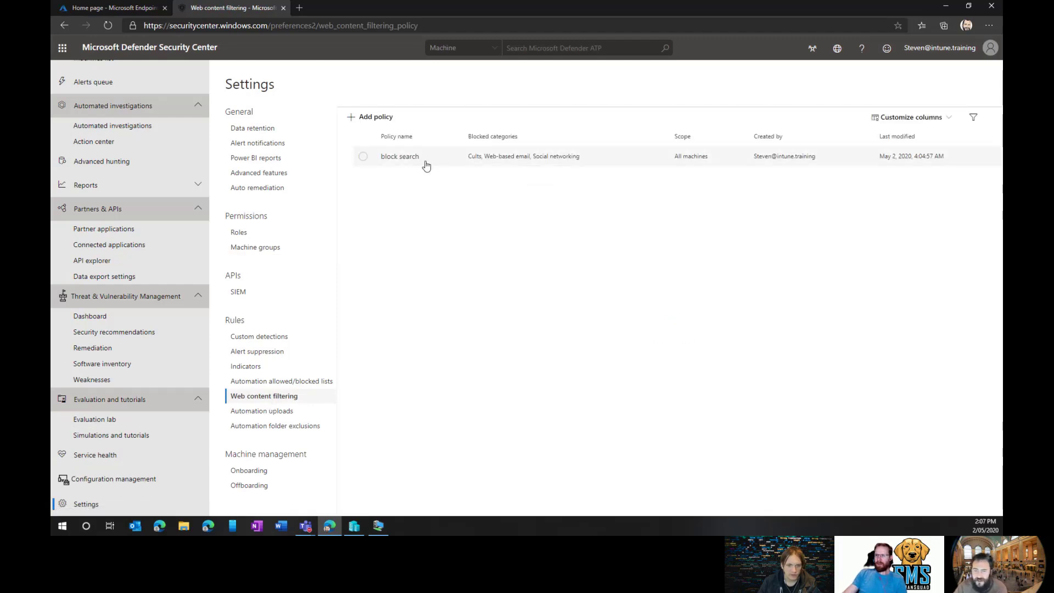
{"action": "left_click", "coordinate": [426, 163]}
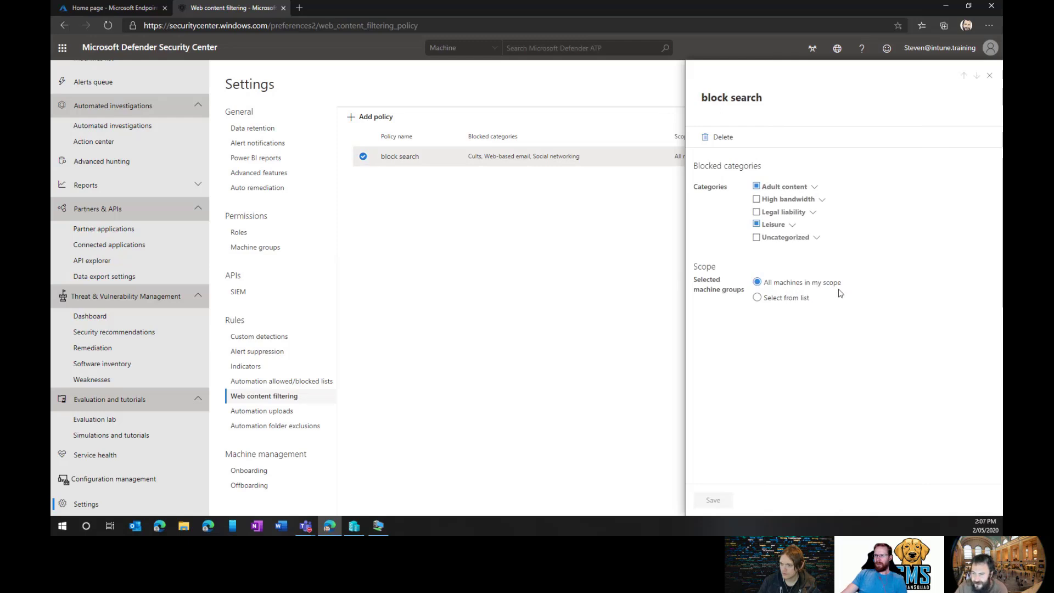
{"action": "left_click", "coordinate": [780, 299]}
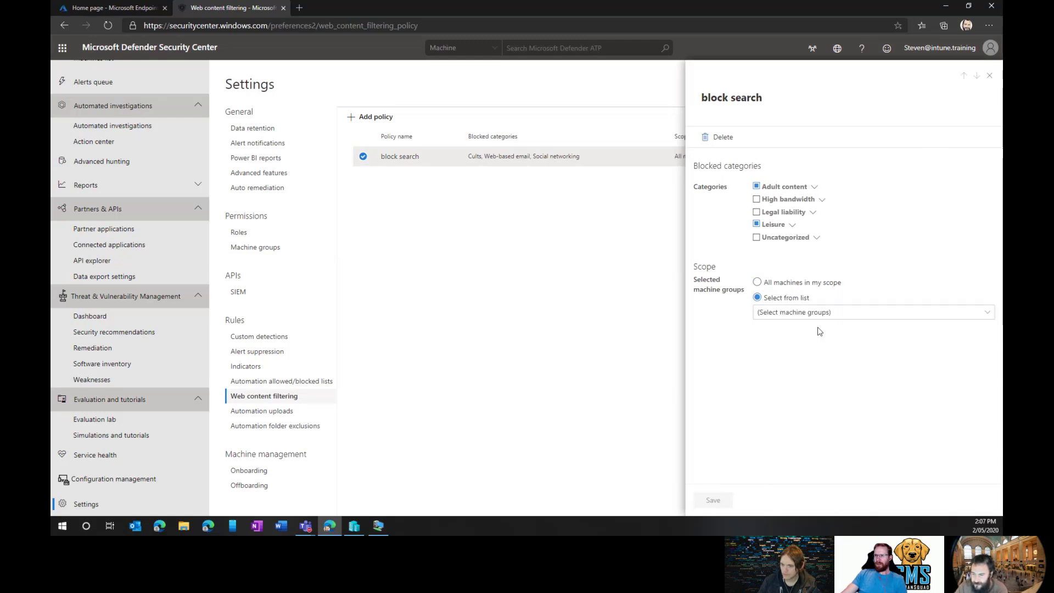
{"action": "left_click", "coordinate": [838, 313]}
{"action": "left_click", "coordinate": [802, 328]}
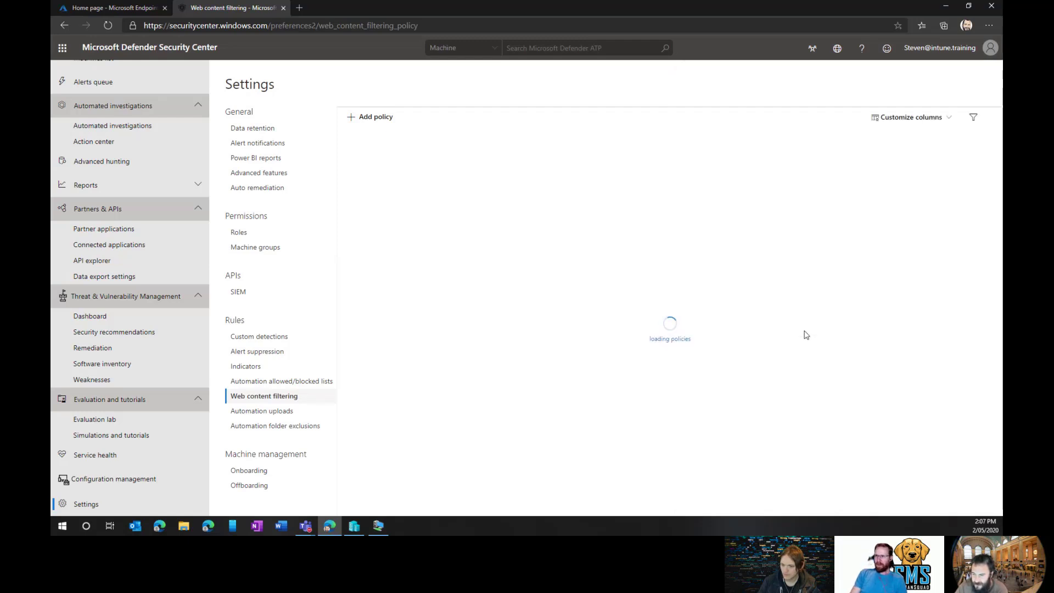
{"action": "left_click", "coordinate": [509, 157]}
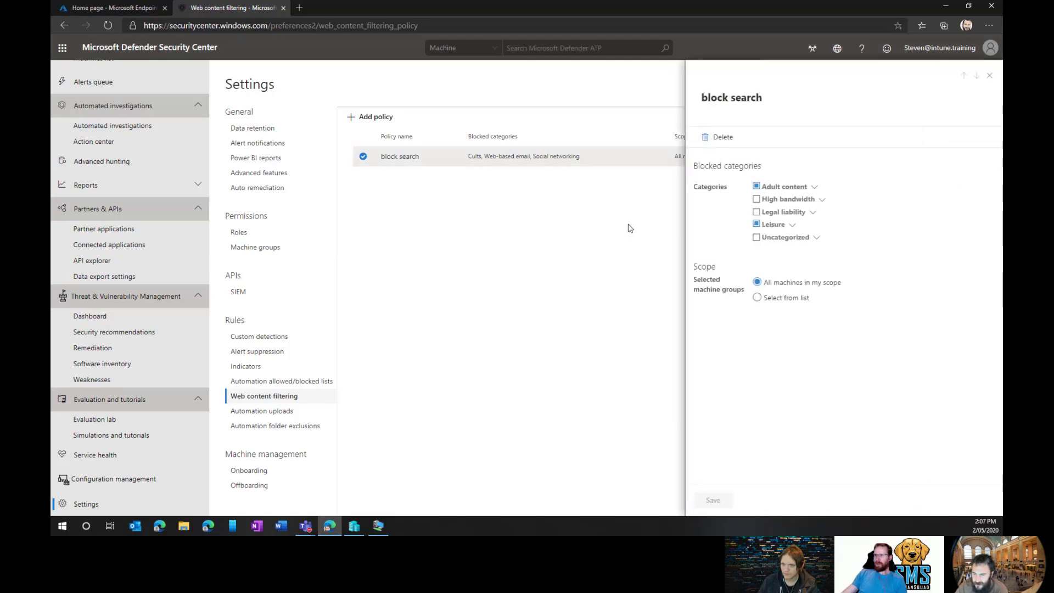
{"action": "left_click", "coordinate": [782, 299]}
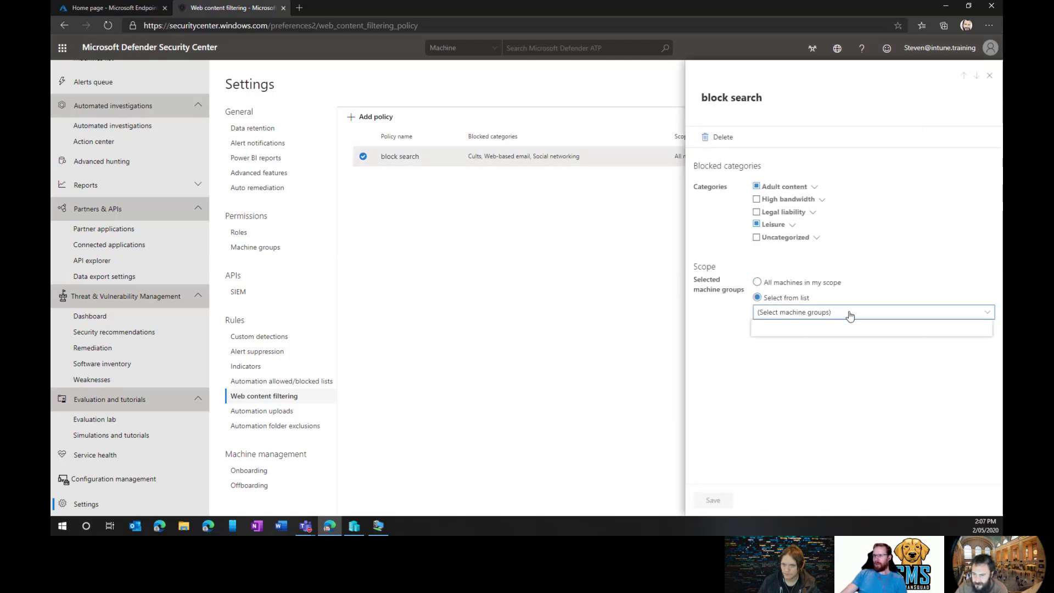
{"action": "left_click", "coordinate": [820, 283]}
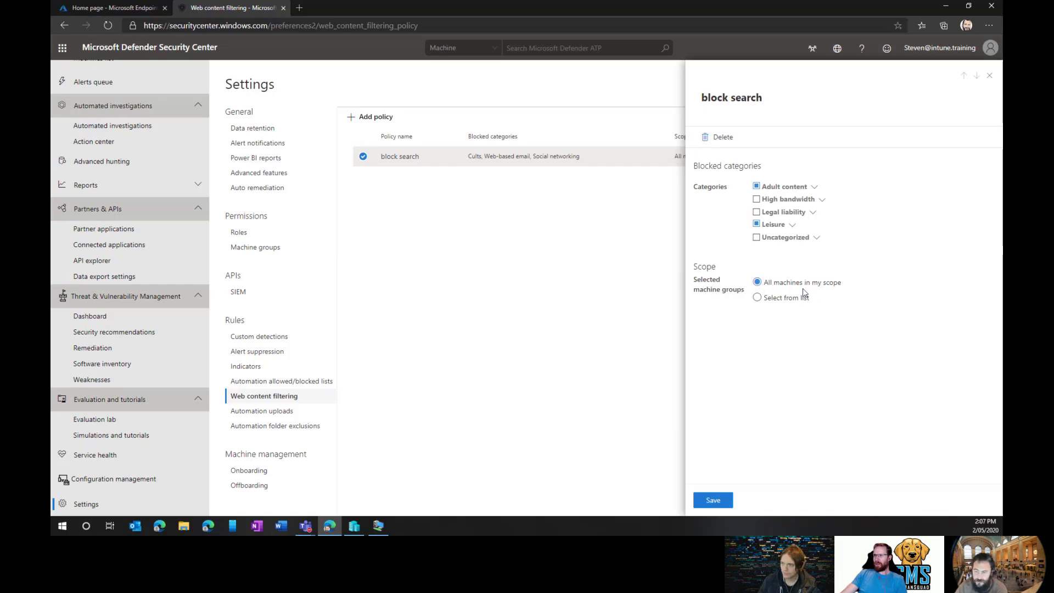
{"action": "key", "text": "Escape"}
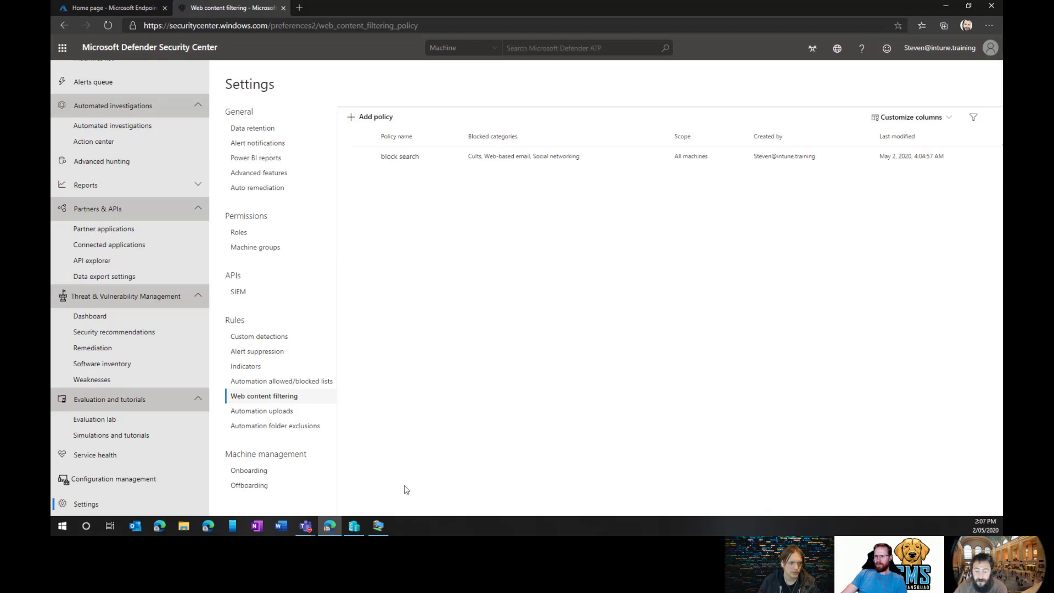
{"action": "left_click", "coordinate": [379, 526]}
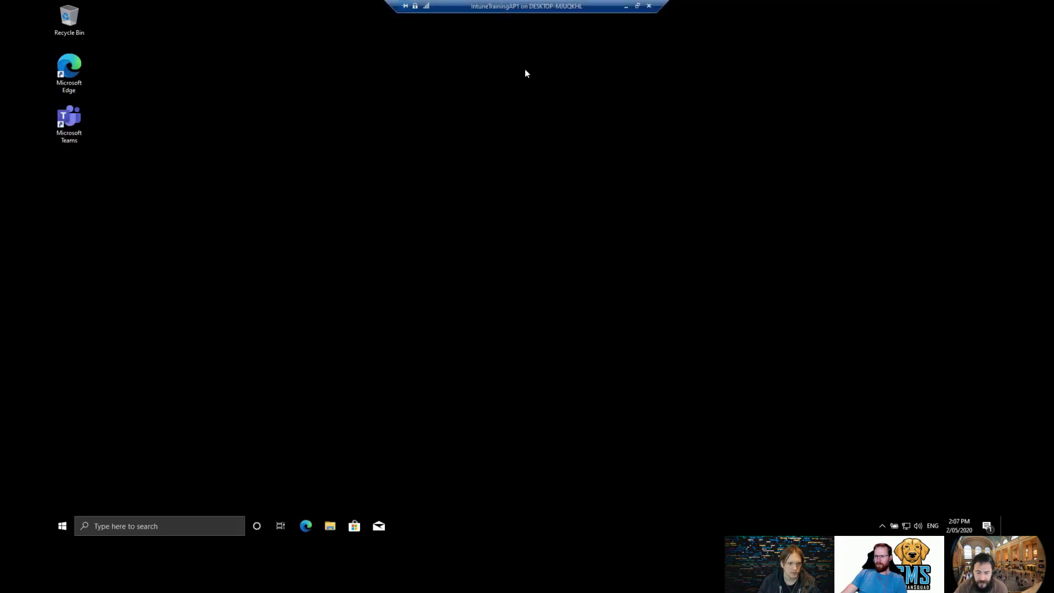
In Edge, load youtube.com and facebook.com, confirming neither is blocked, then close the browser.
{"action": "left_click", "coordinate": [306, 526]}
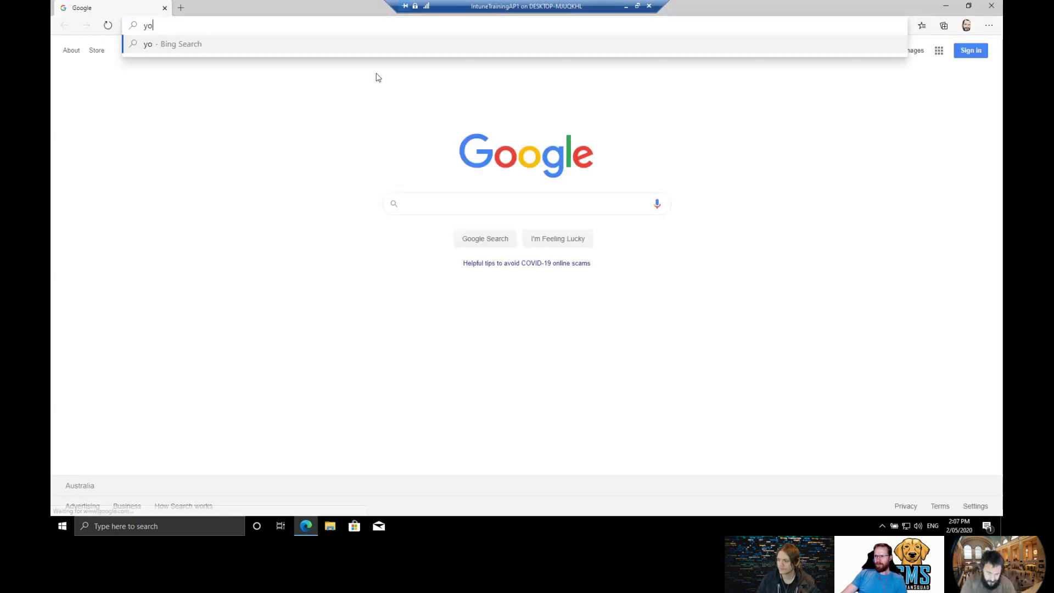
{"action": "type", "text": "youtube.com"}
{"action": "key", "text": "Return"}
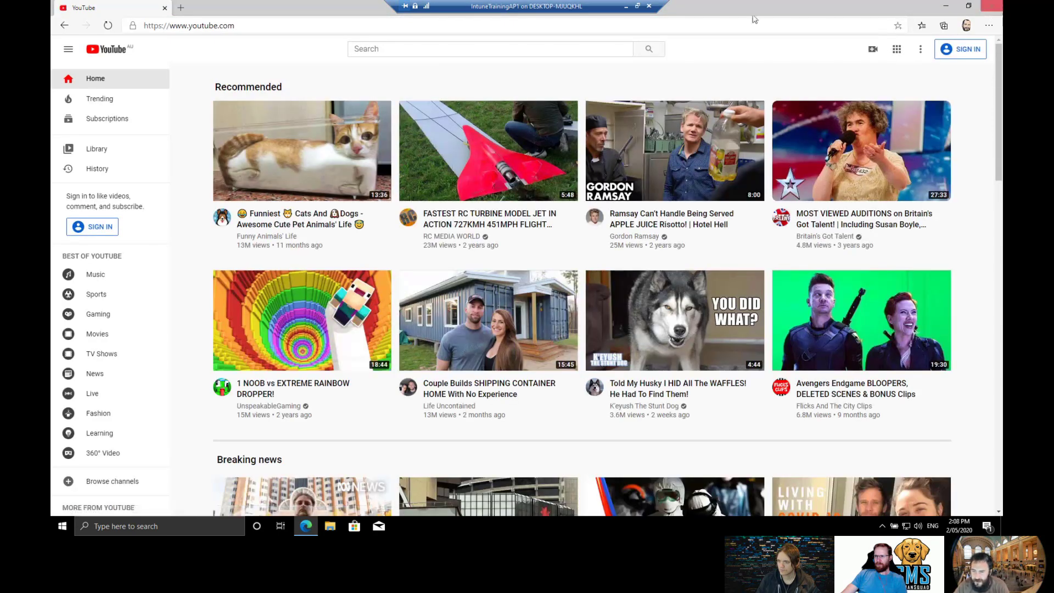
{"action": "left_click", "coordinate": [549, 24]}
{"action": "type", "text": "fasce"}
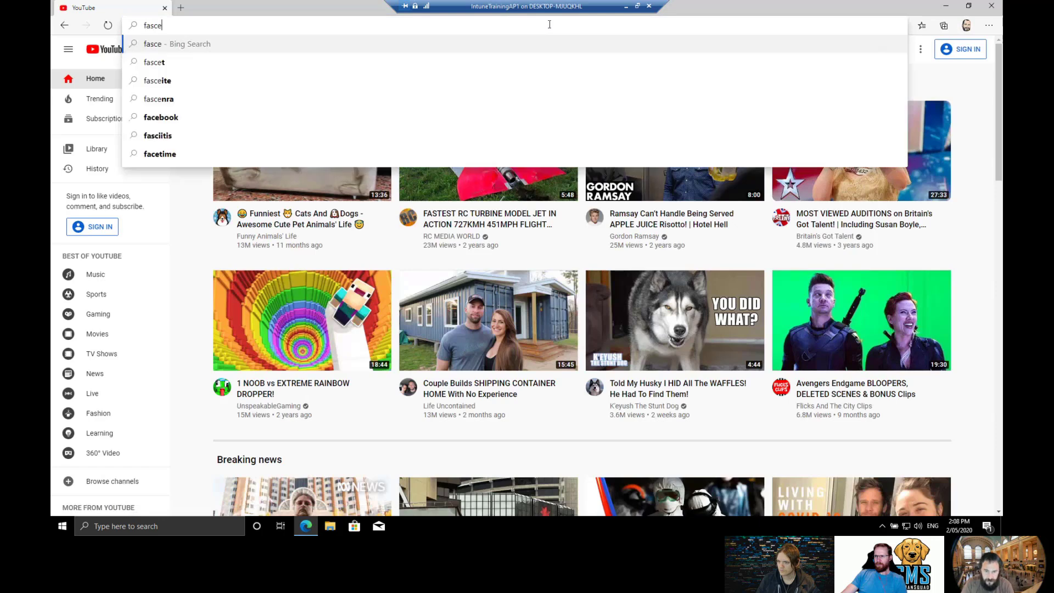
{"action": "key", "text": "BackSpace"}
{"action": "key", "text": "BackSpace"}
{"action": "key", "text": "BackSpace"}
{"action": "key", "text": "BackSpace"}
{"action": "key", "text": "BackSpace"}
{"action": "type", "text": "faceboo"}
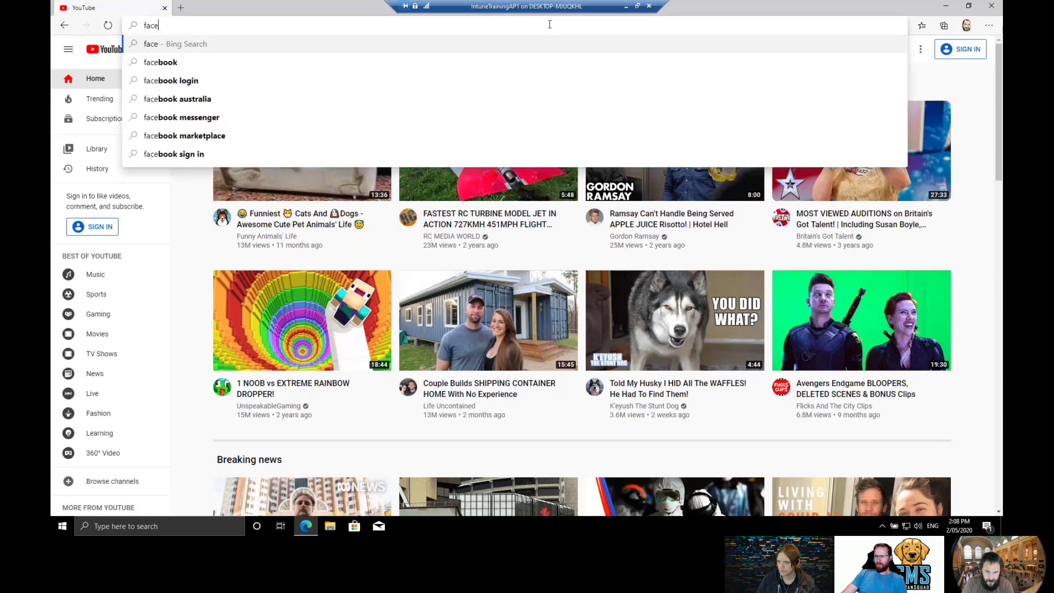
{"action": "type", "text": "k.com"}
{"action": "key", "text": "Return"}
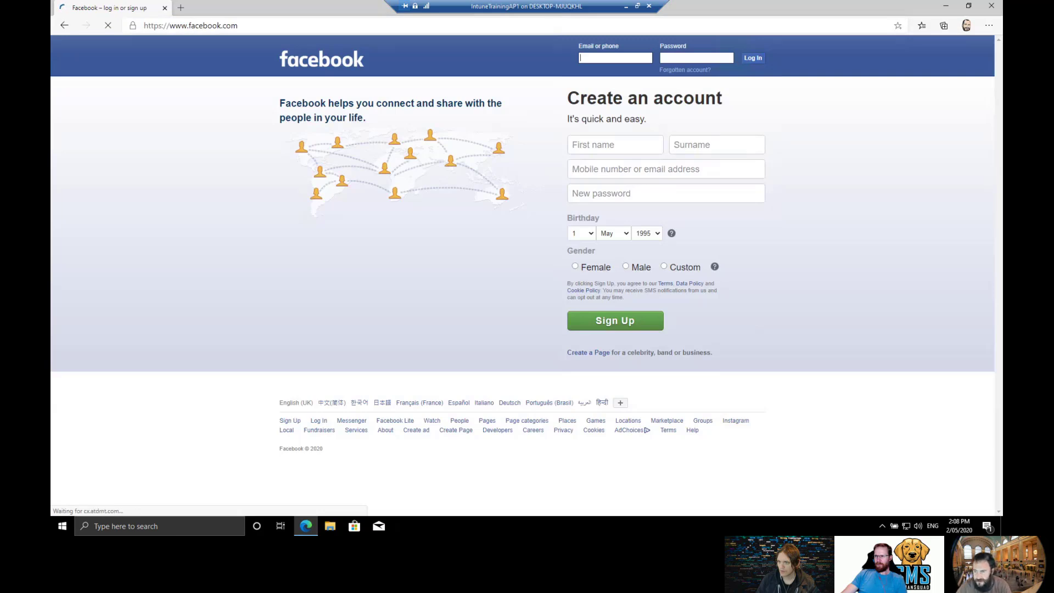
{"action": "left_click", "coordinate": [997, 8]}
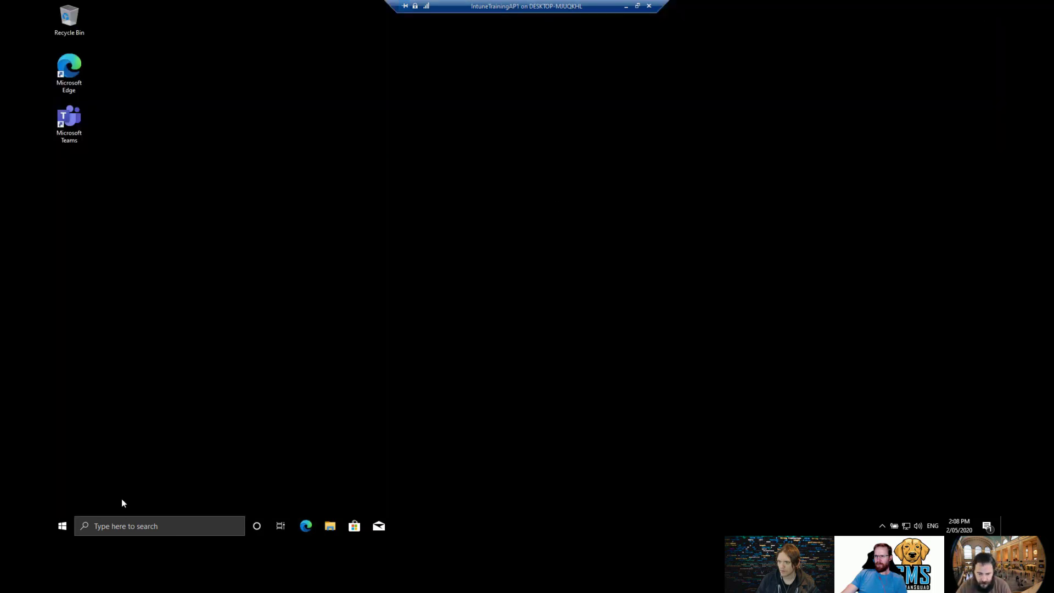
Restart the Windows 10 VM from the Start button's shutdown options.
{"action": "right_click", "coordinate": [61, 527]}
{"action": "mouse_move", "coordinate": [82, 498]}
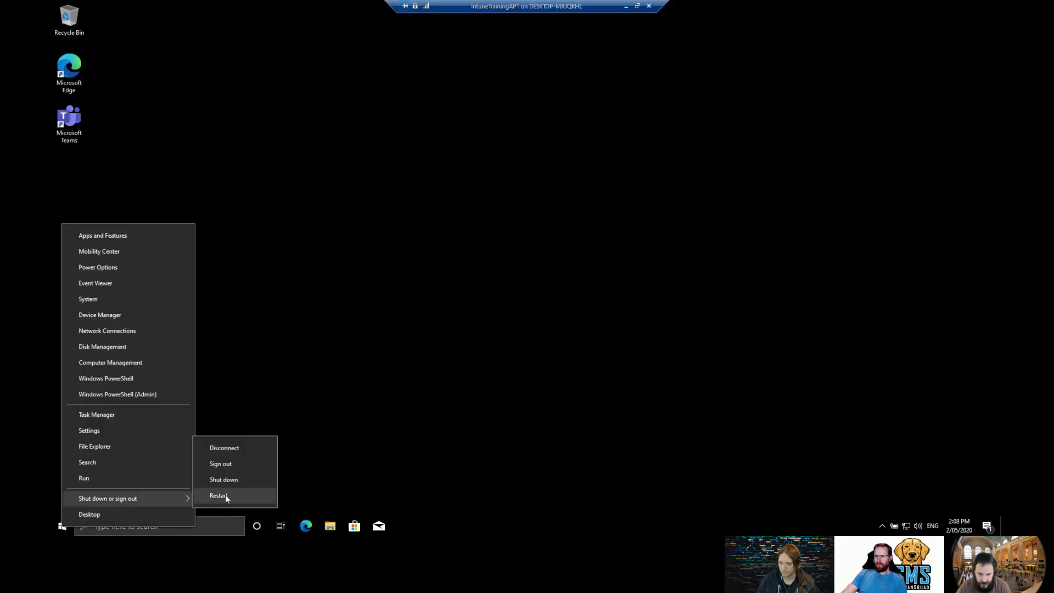
{"action": "left_click", "coordinate": [225, 495]}
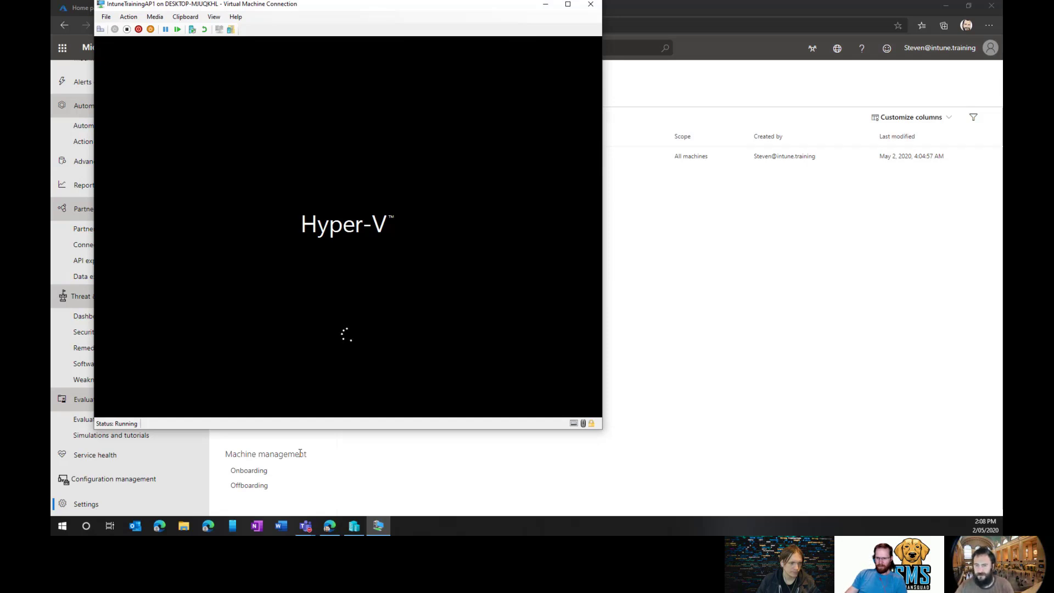
Sign back in with the account password and make the VM view full screen.
{"action": "left_click_drag", "start_coordinate": [329, 13], "coordinate": [354, 27]}
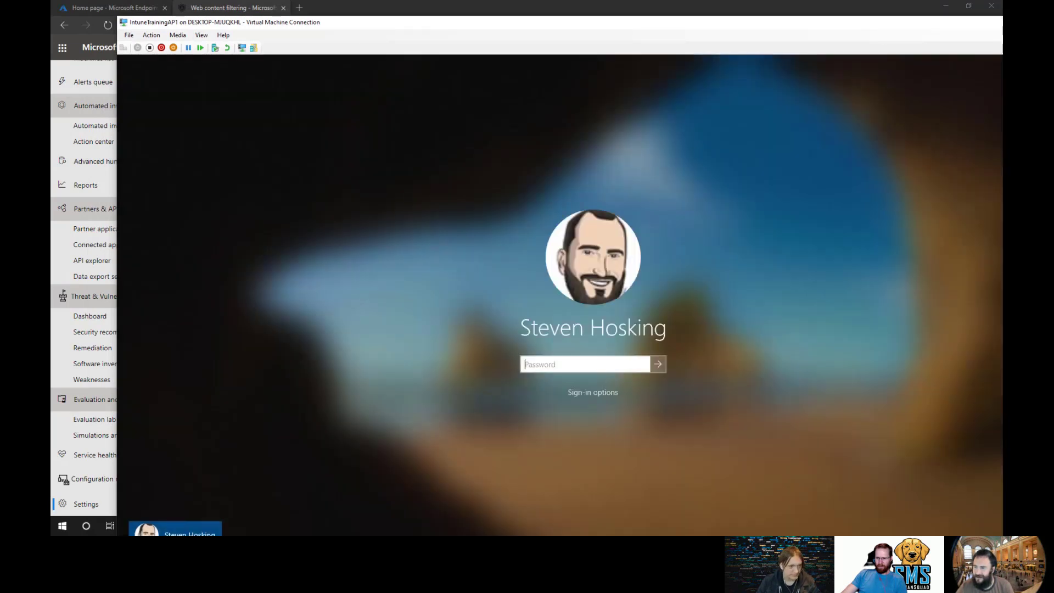
{"action": "left_click", "coordinate": [557, 364]}
{"action": "type", "text": "••"}
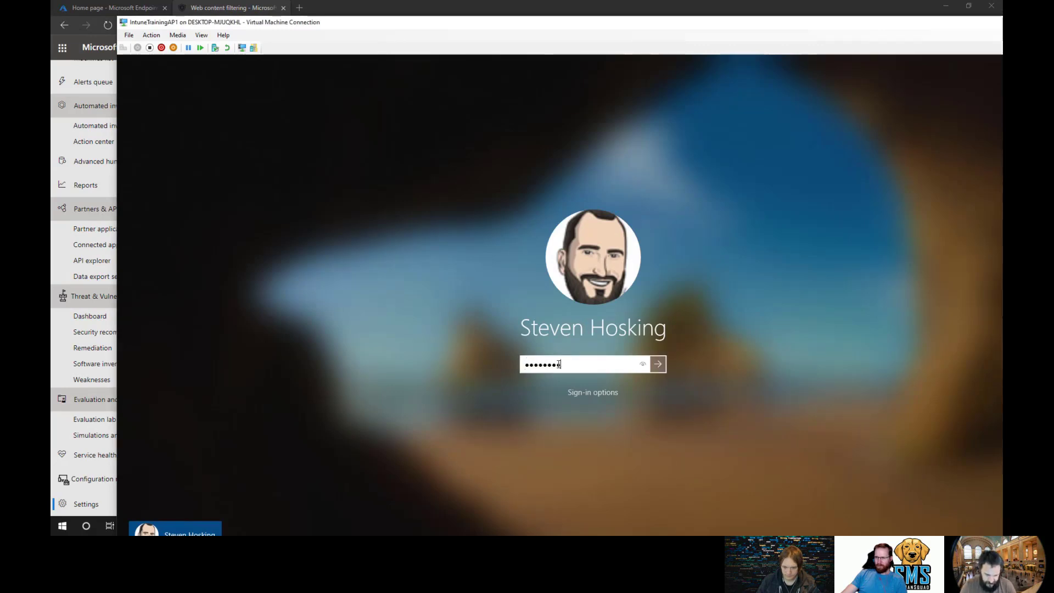
{"action": "type", "text": "•••••••"}
{"action": "key", "text": "Return"}
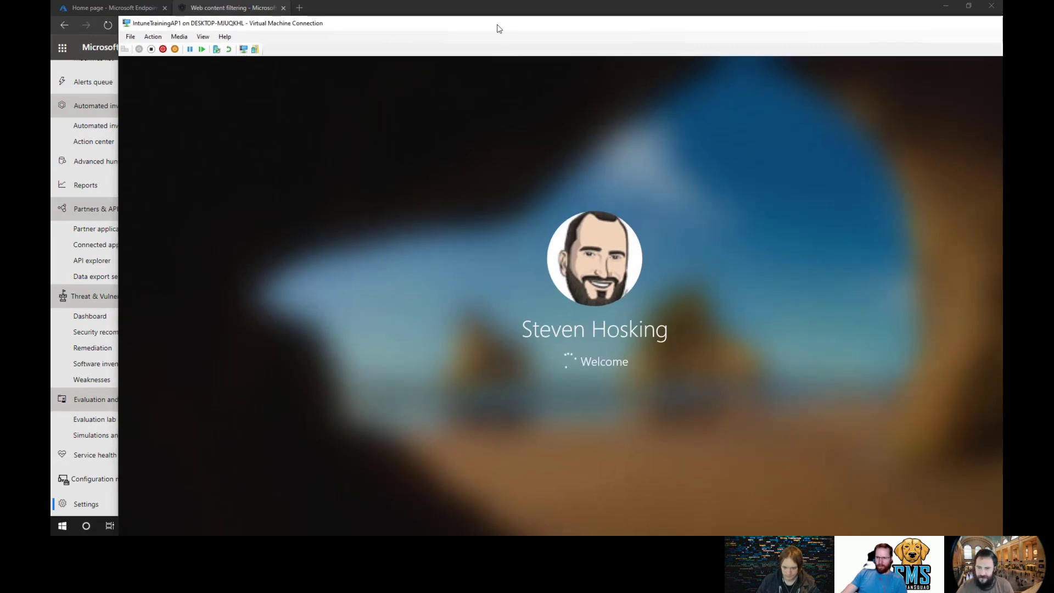
{"action": "double_click", "coordinate": [498, 28]}
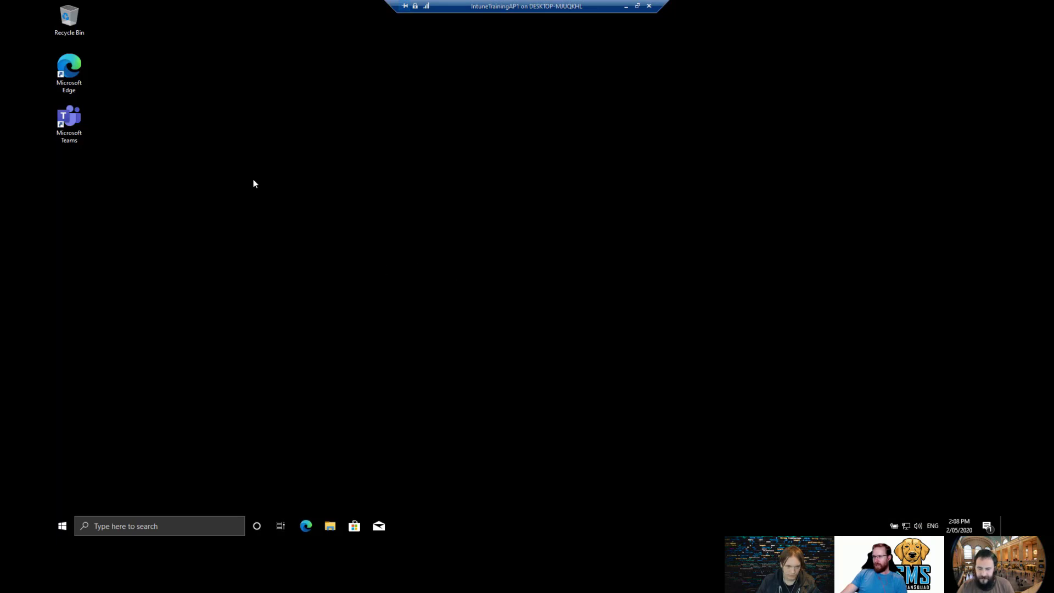
Launch Edge and load facebook.com again after the restart.
{"action": "double_click", "coordinate": [76, 70]}
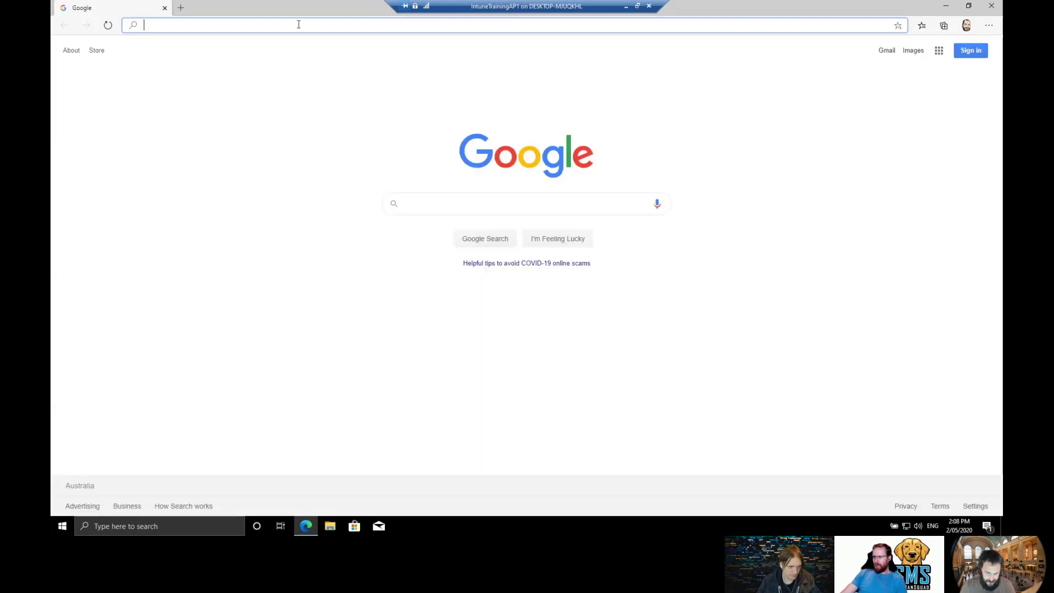
{"action": "type", "text": "facebook.com"}
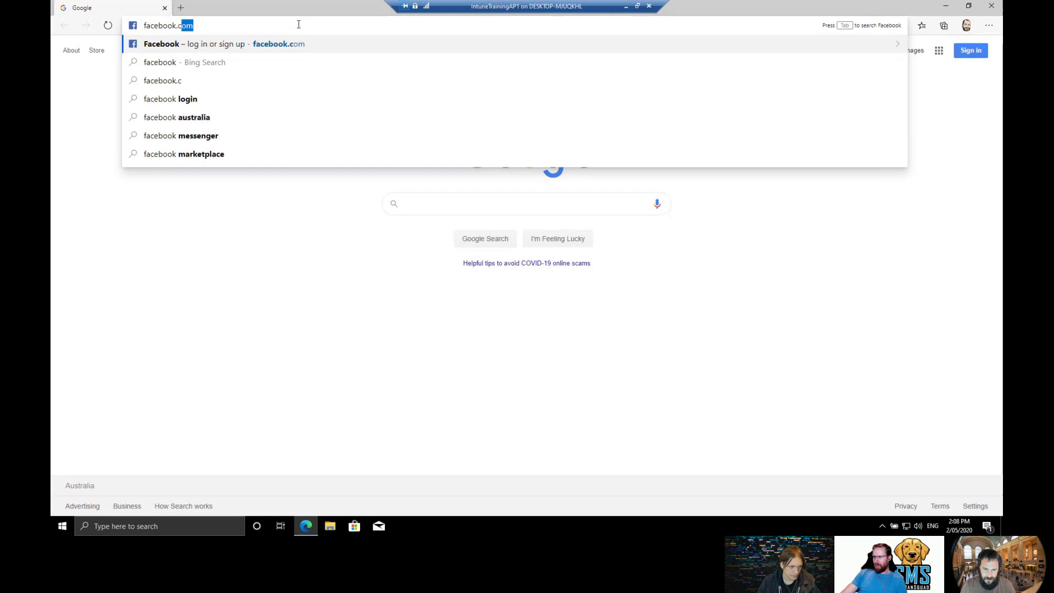
{"action": "key", "text": "Return"}
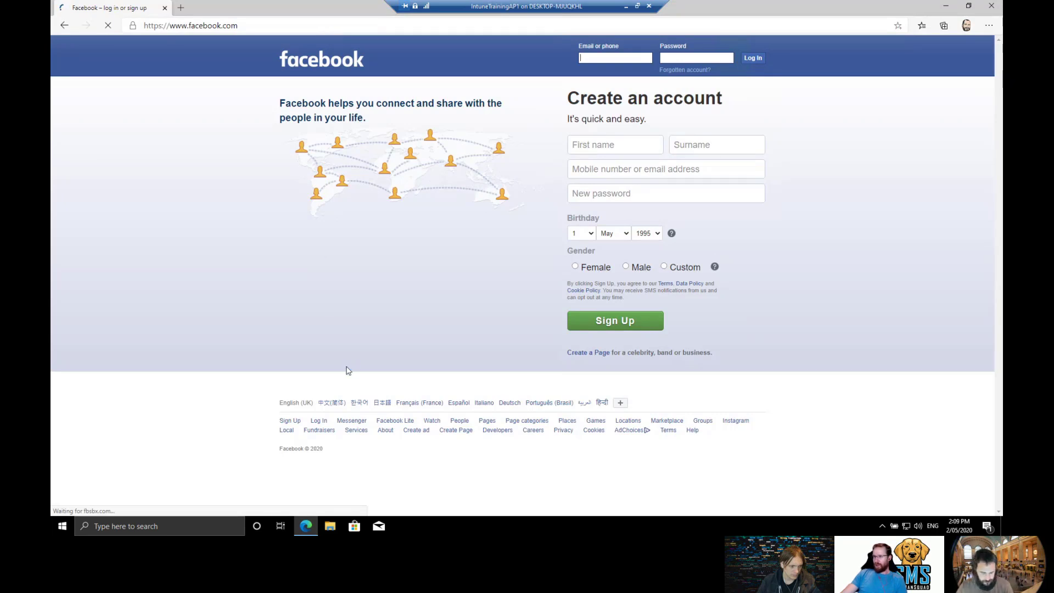
Run hostname in a cmd prompt to confirm DESKTOP-JALHS4Q, then close cmd and Edge.
{"action": "key", "text": "super+r"}
{"action": "type", "text": "cmd"}
{"action": "key", "text": "Return"}
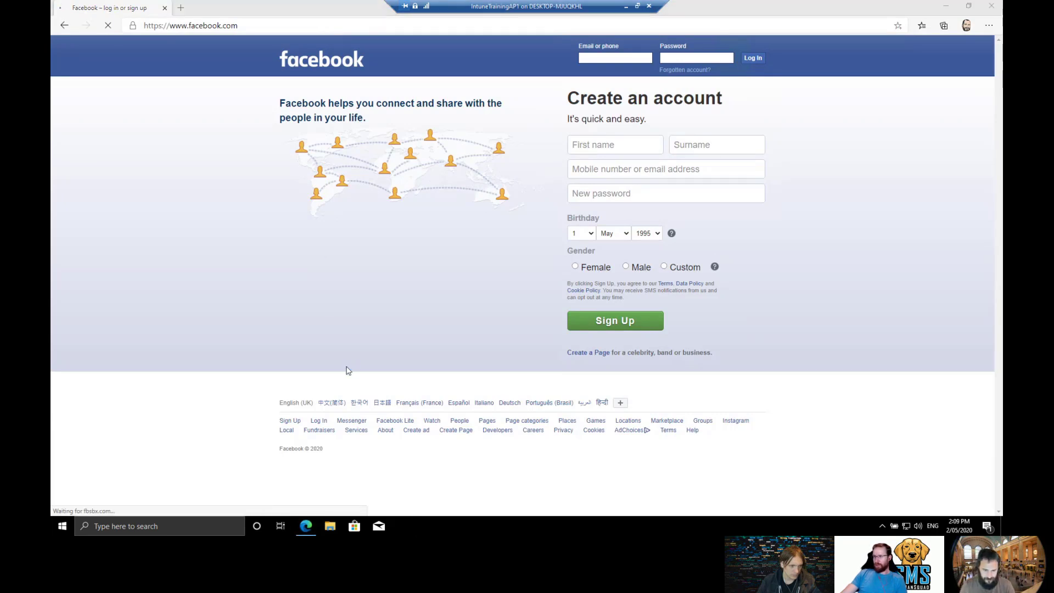
{"action": "type", "text": "hostname"}
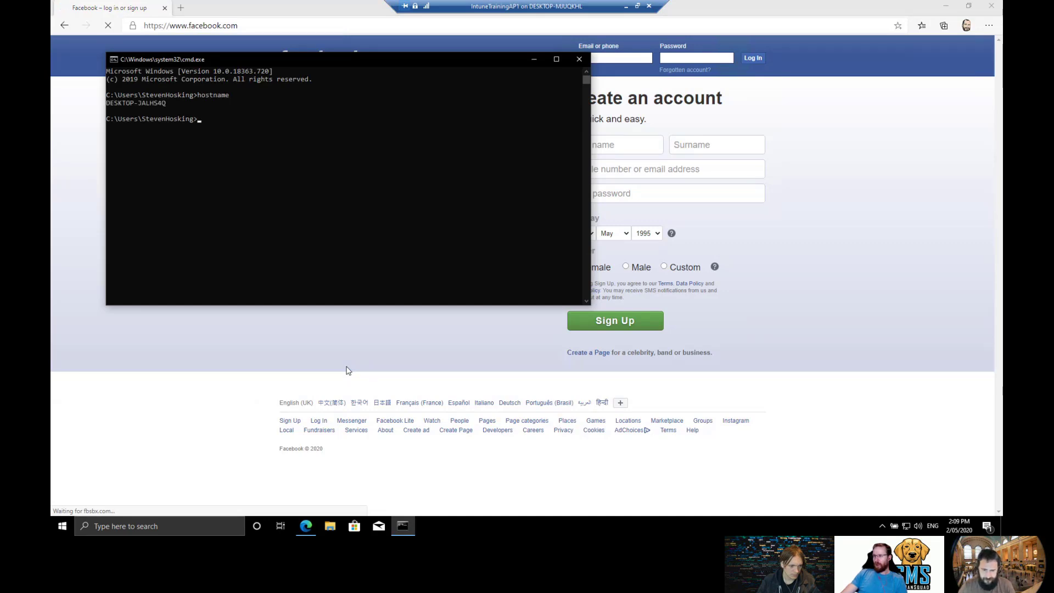
{"action": "left_click", "coordinate": [578, 60]}
{"action": "left_click", "coordinate": [998, 8]}
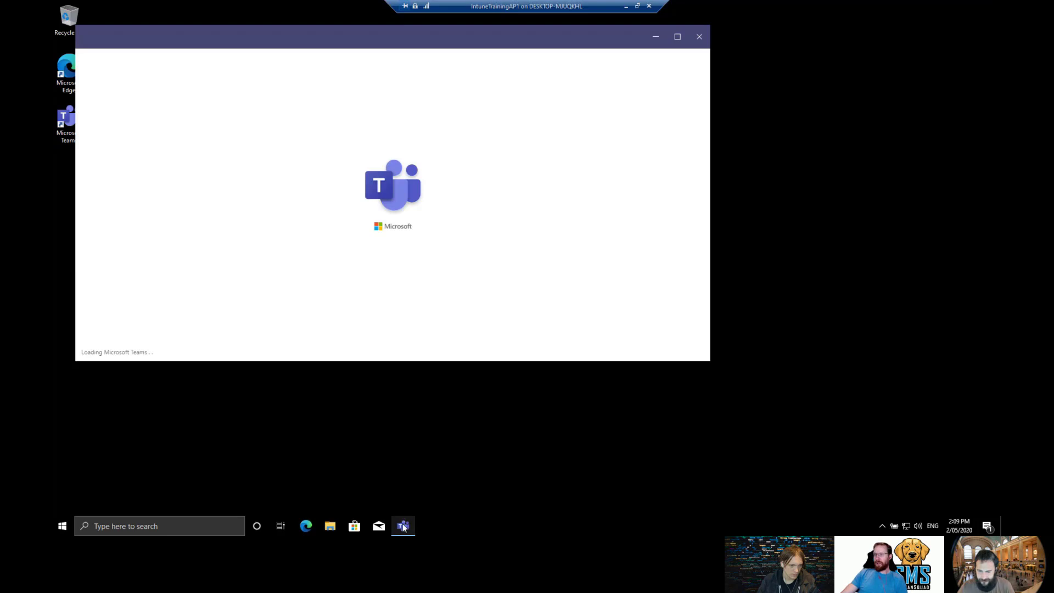
Quit Microsoft Teams and run Check for protection updates from the Windows Security tray icon.
{"action": "right_click", "coordinate": [404, 531]}
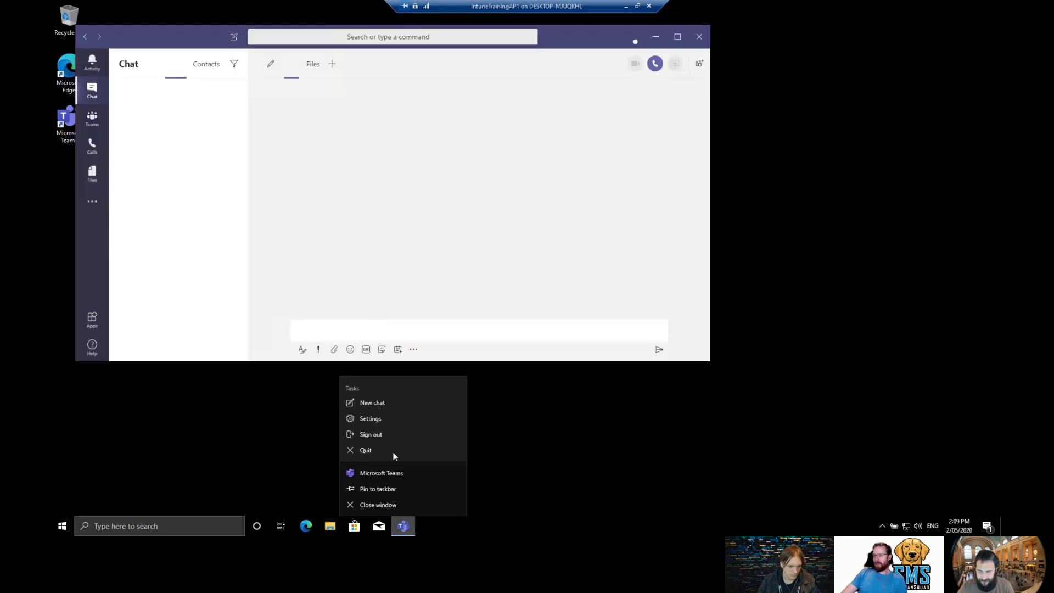
{"action": "left_click", "coordinate": [392, 450]}
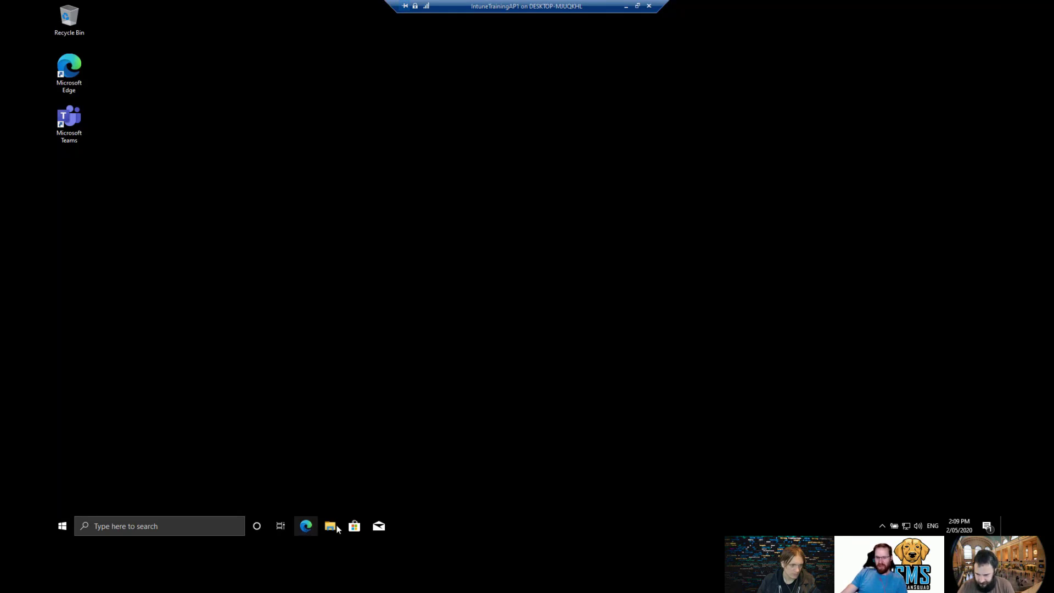
{"action": "left_click", "coordinate": [885, 528]}
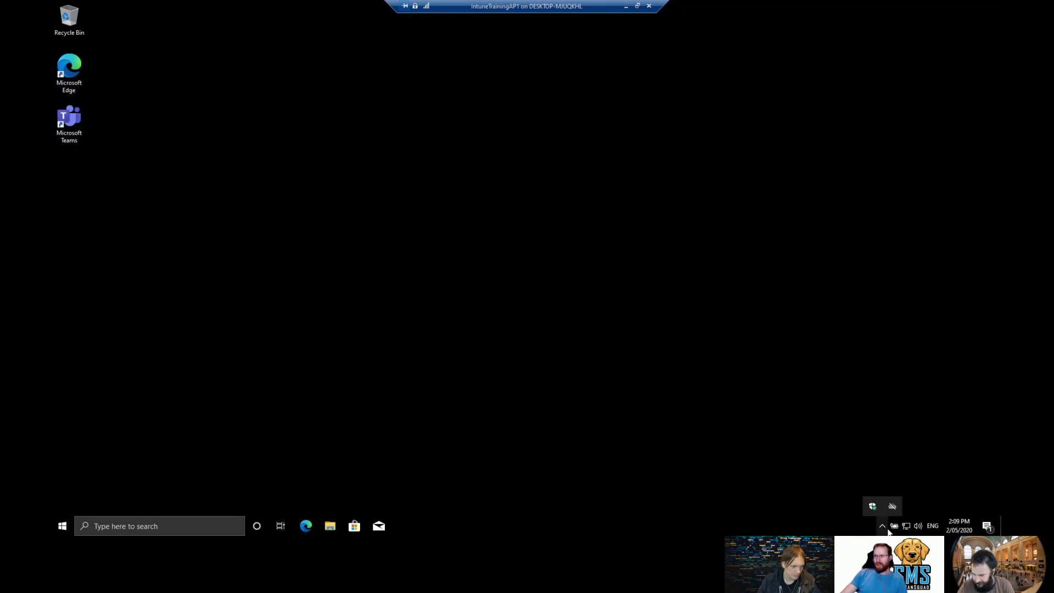
{"action": "right_click", "coordinate": [872, 506]}
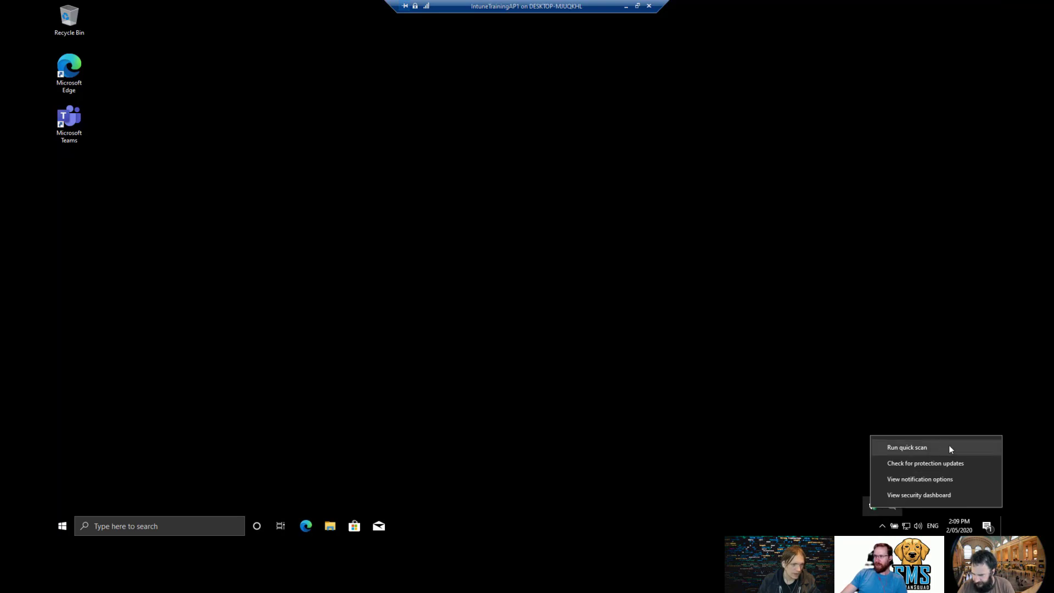
{"action": "left_click", "coordinate": [965, 468]}
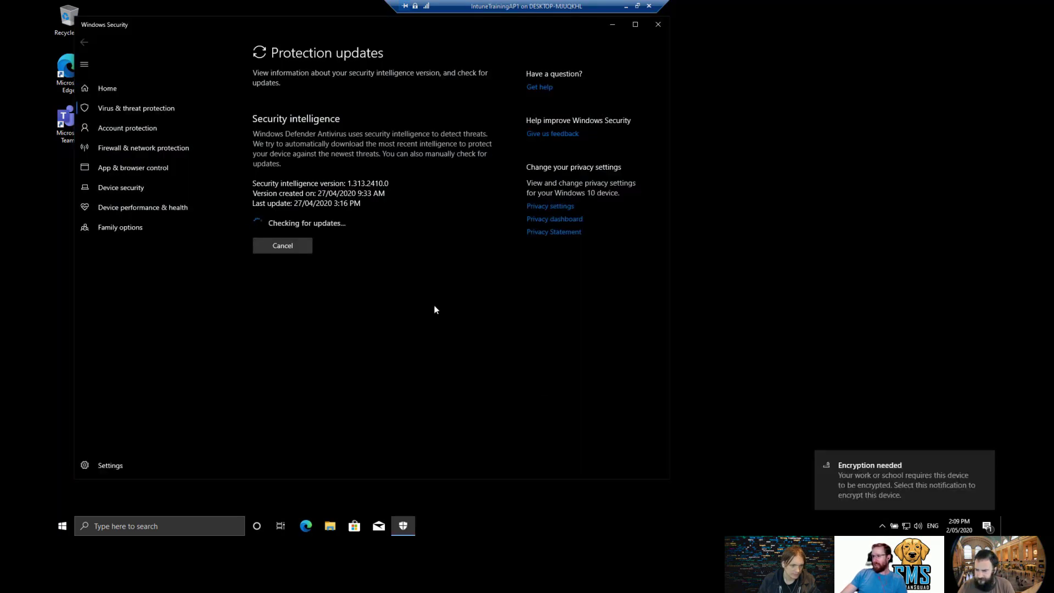
Move the Windows Security window right while security intelligence updates to version 1.313.2757.0.
{"action": "left_click_drag", "start_coordinate": [278, 18], "coordinate": [508, 37]}
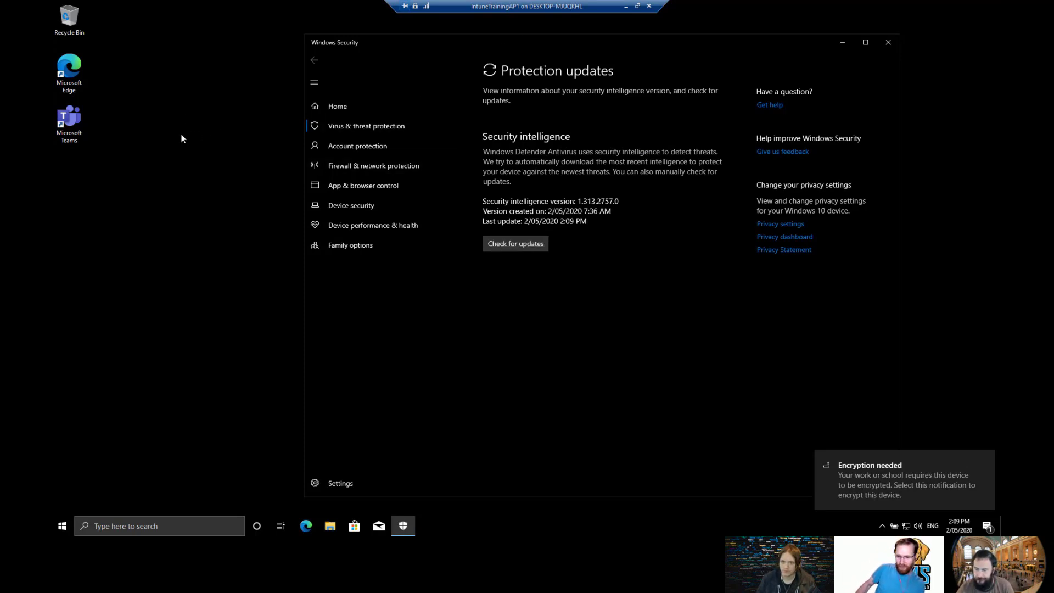
In the VM's Edge, browse to youtube.com and then to facebook.com.
{"action": "left_click", "coordinate": [306, 525]}
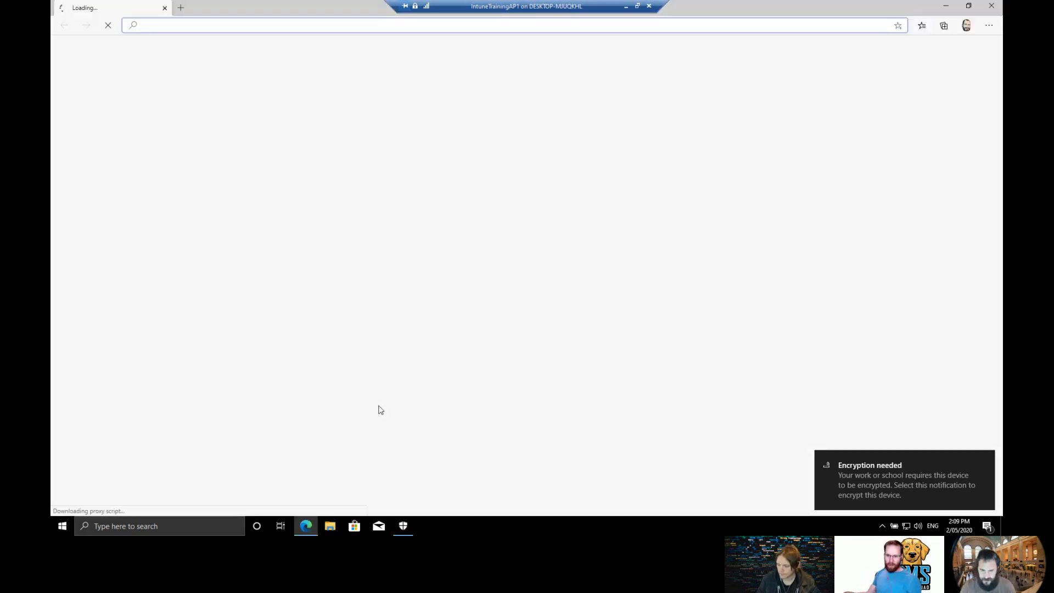
{"action": "type", "text": "youtube.com"}
{"action": "key", "text": "Return"}
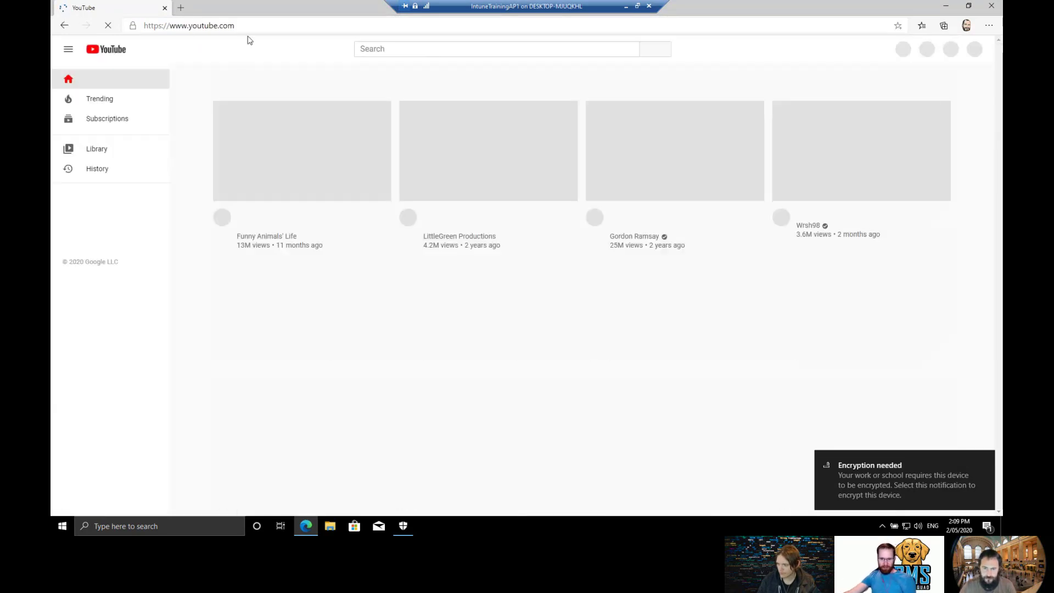
{"action": "left_click", "coordinate": [253, 22]}
{"action": "type", "text": "facebook.com"}
{"action": "key", "text": "Return"}
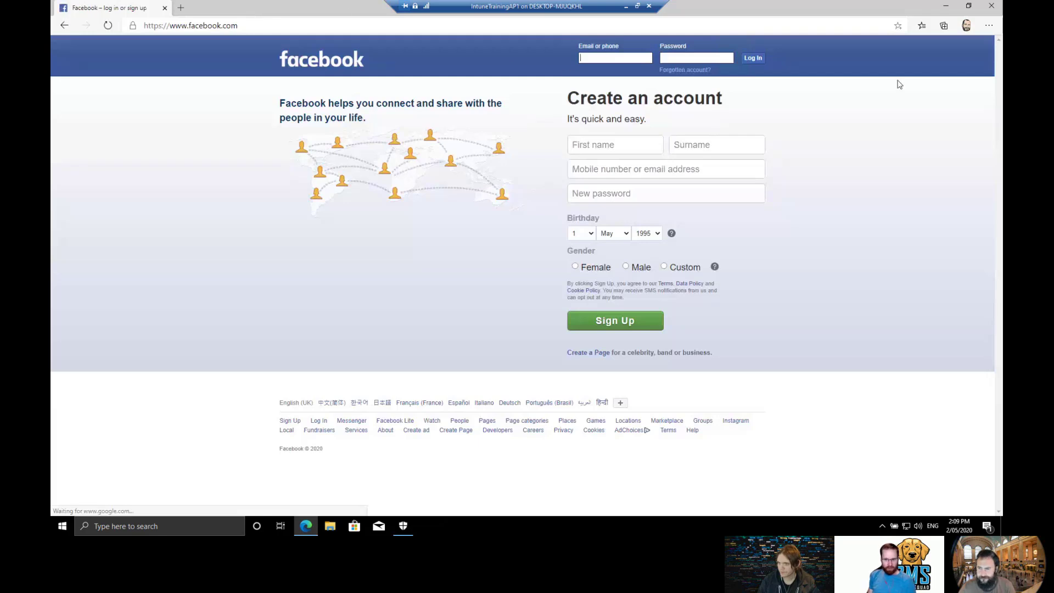
Close Edge, reopen it and load facebook.com again, which still shows the sign-up page.
{"action": "left_click", "coordinate": [992, 7]}
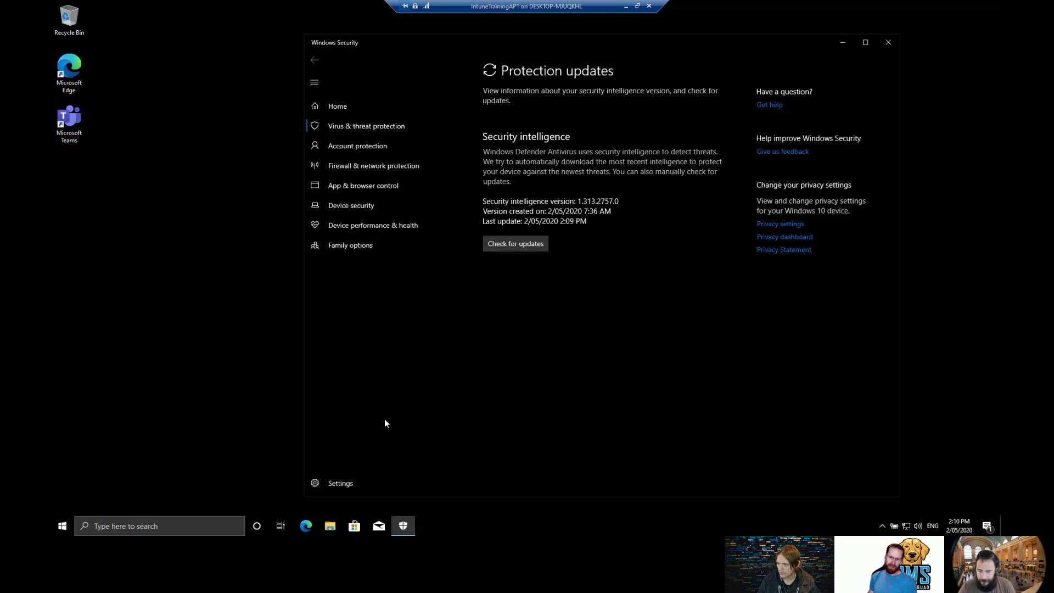
{"action": "left_click", "coordinate": [306, 527]}
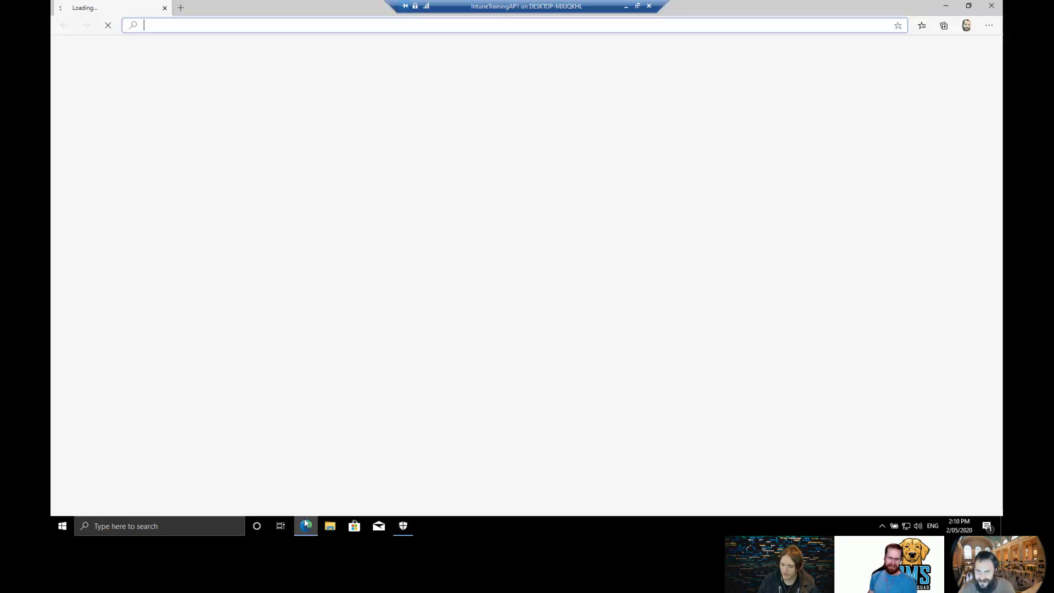
{"action": "type", "text": "f"}
{"action": "key", "text": "Return"}
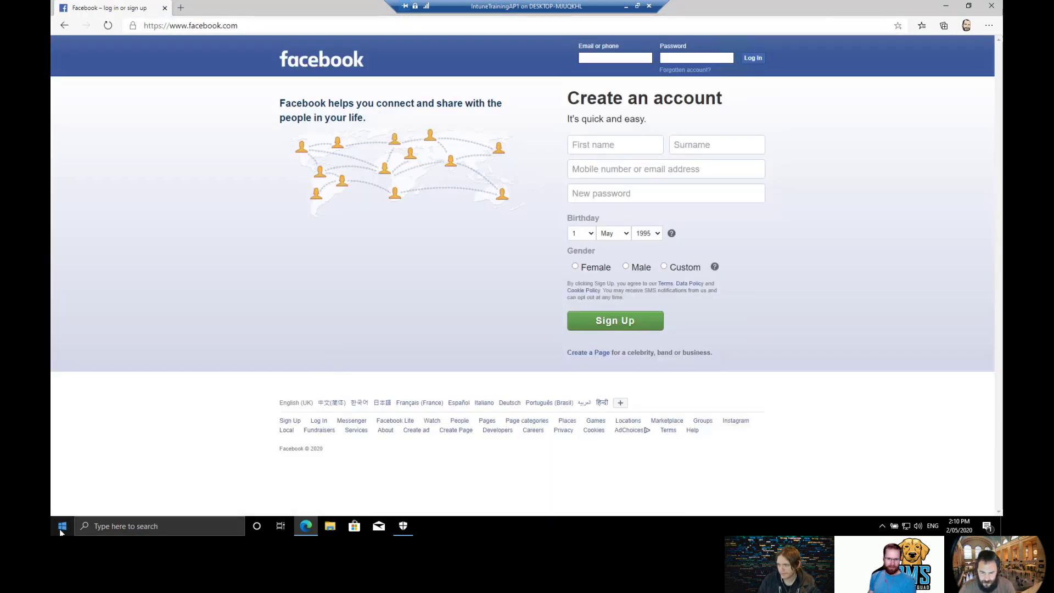
{"action": "left_click", "coordinate": [61, 530]}
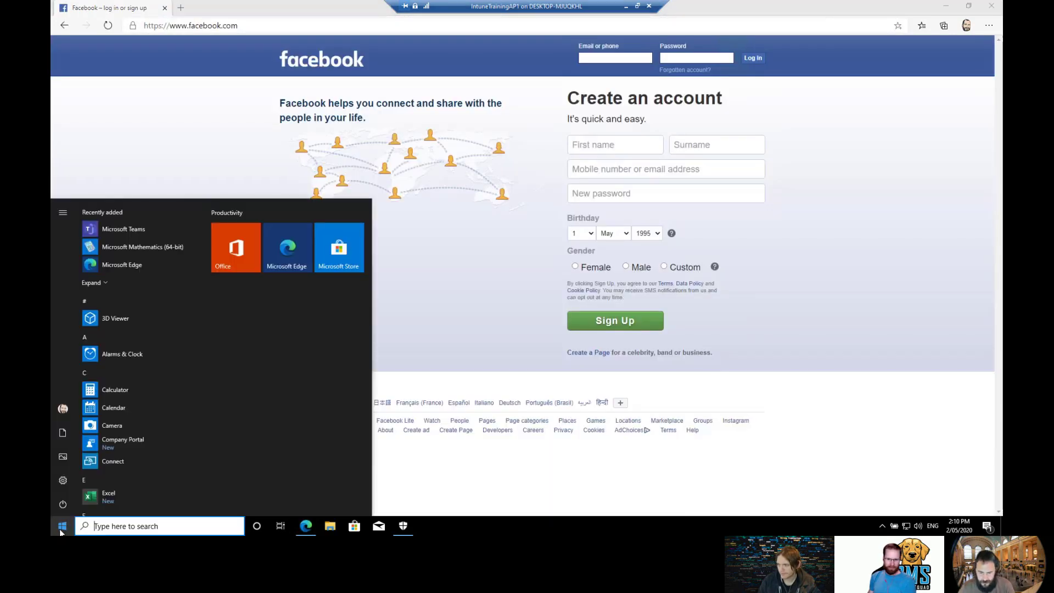
Sync the device with its Intune.Training work or school connection from Settings > Accounts.
{"action": "left_click", "coordinate": [403, 526]}
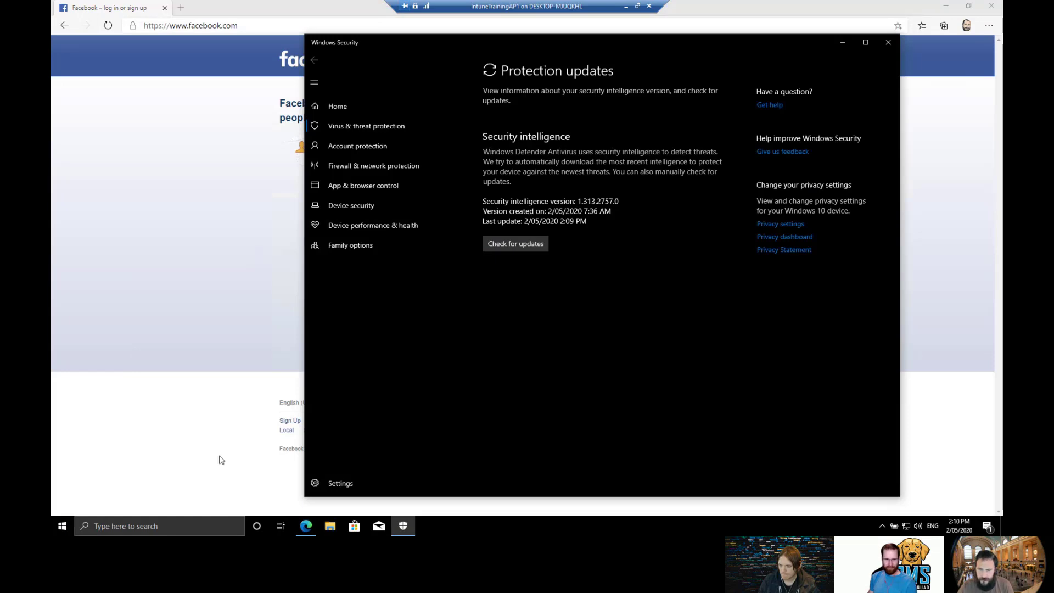
{"action": "left_click", "coordinate": [62, 525]}
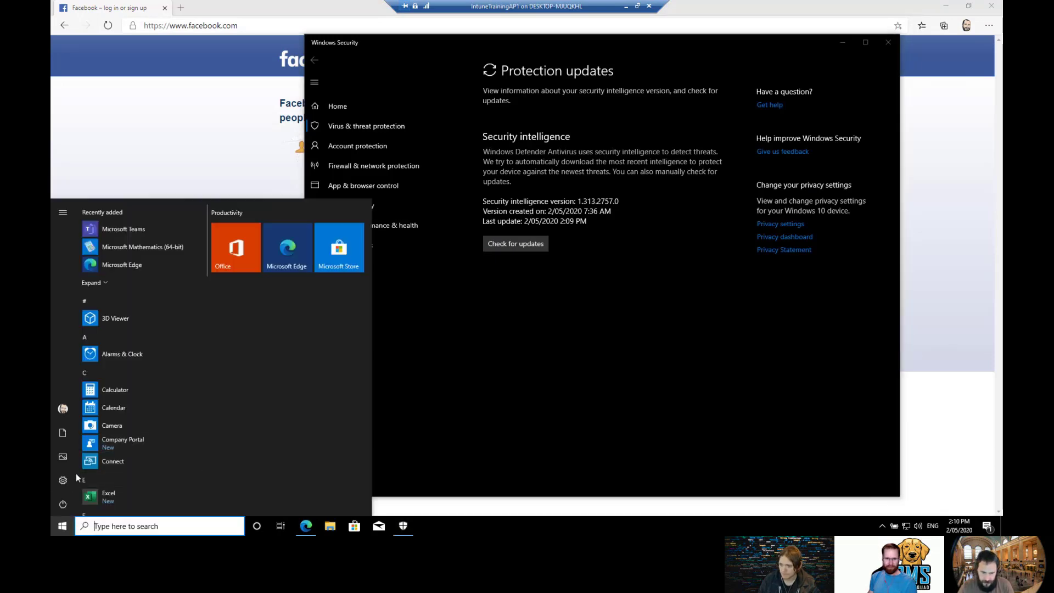
{"action": "left_click", "coordinate": [62, 480]}
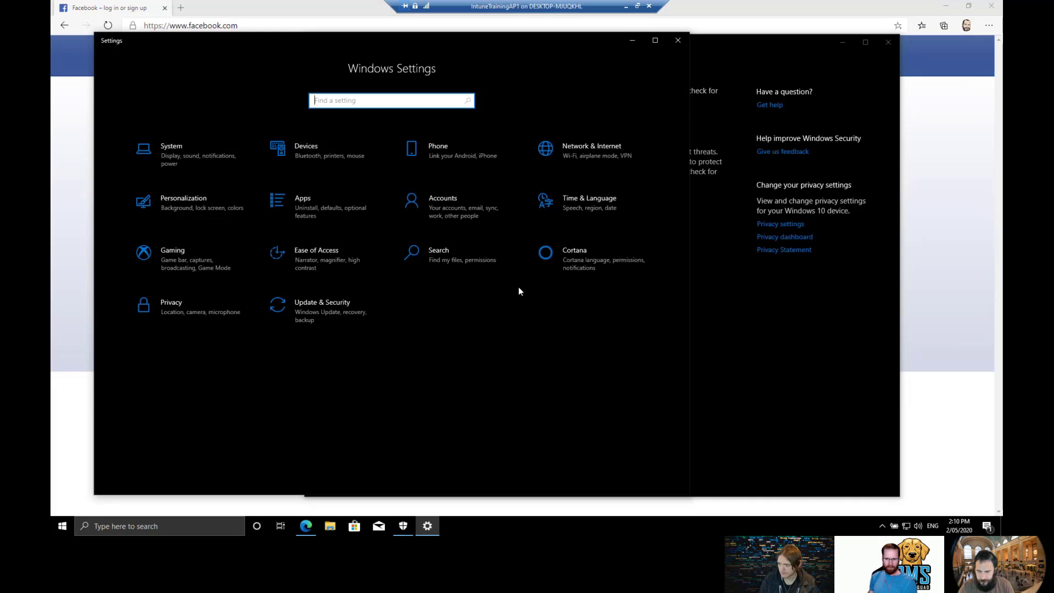
{"action": "left_click", "coordinate": [472, 215]}
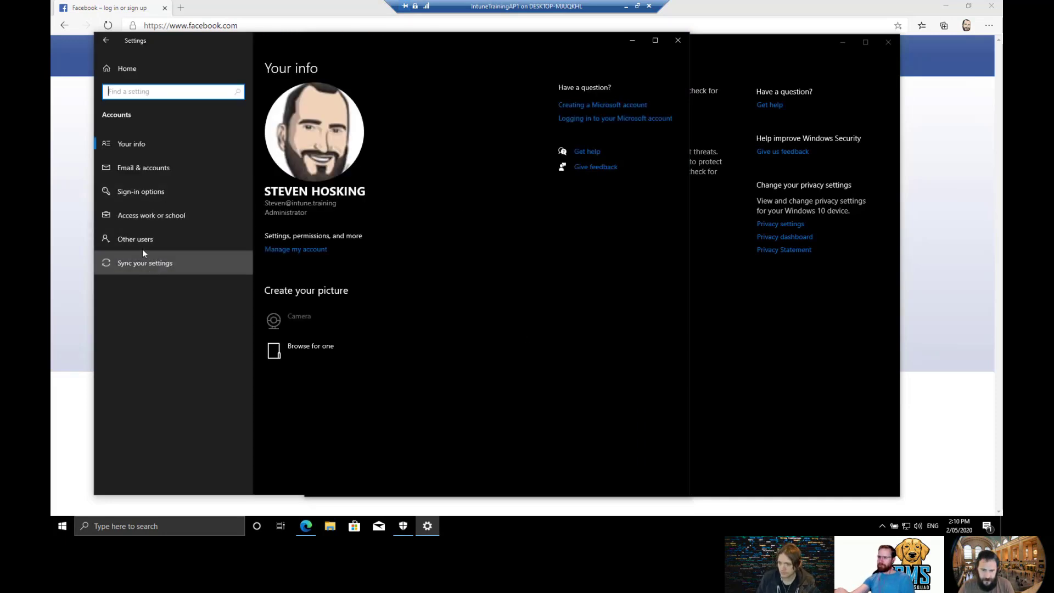
{"action": "left_click", "coordinate": [143, 211]}
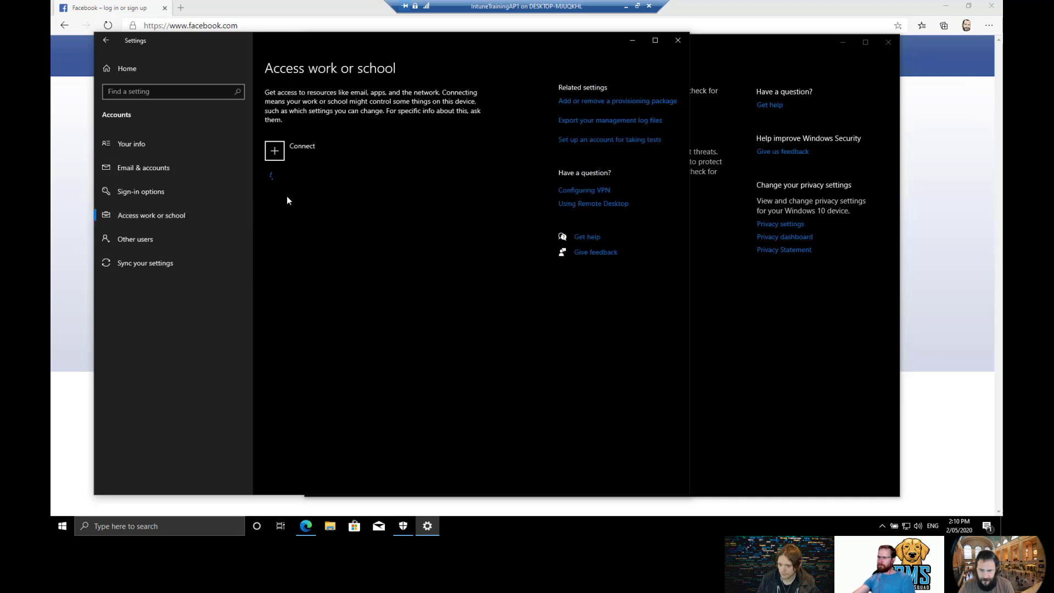
{"action": "left_click", "coordinate": [292, 187]}
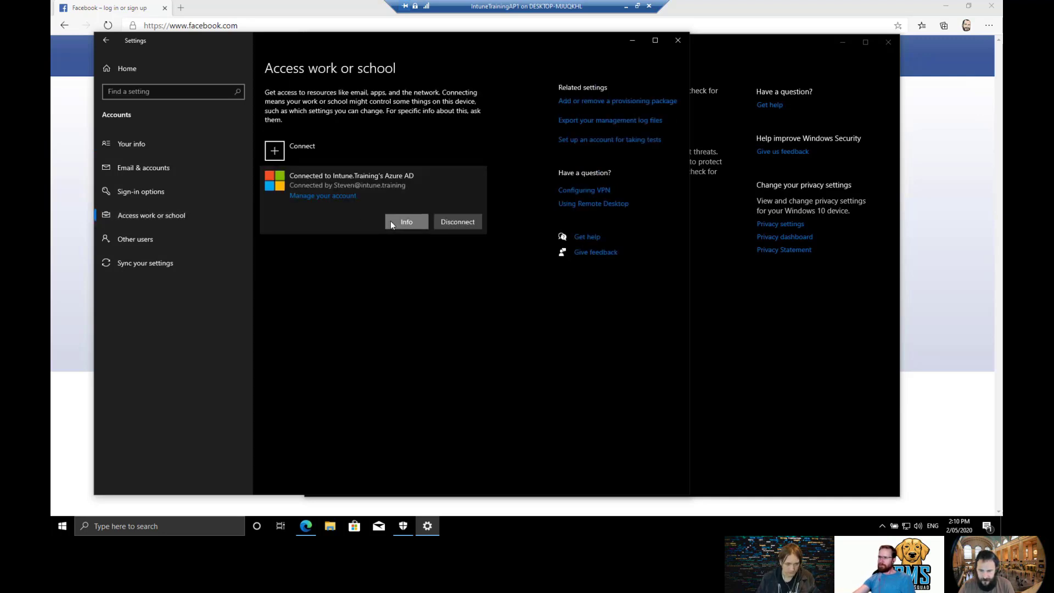
{"action": "scroll", "coordinate": [388, 252], "scroll_direction": "down", "scroll_amount": 3}
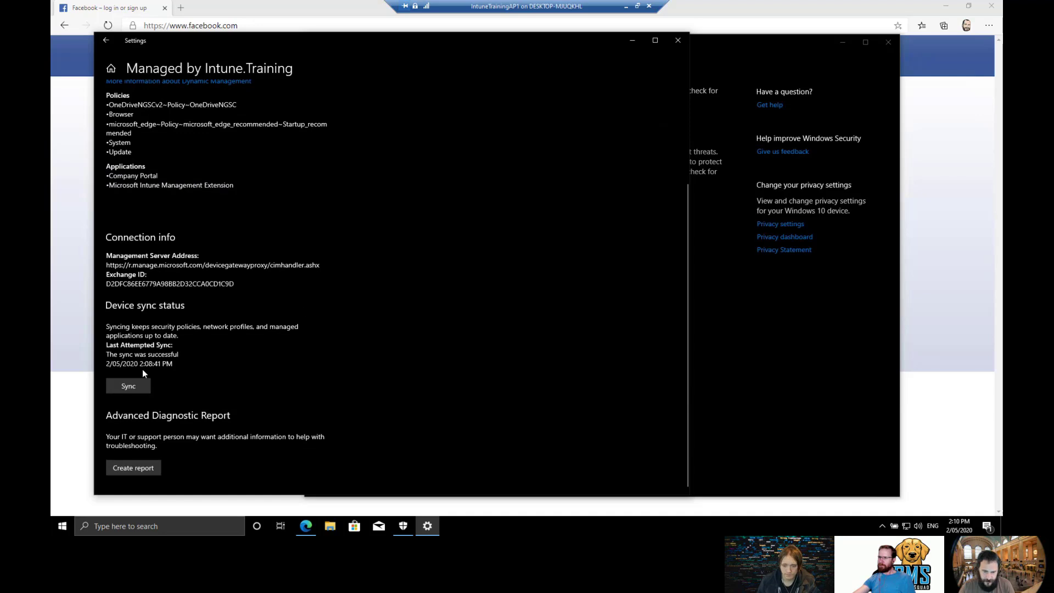
{"action": "left_click", "coordinate": [129, 387]}
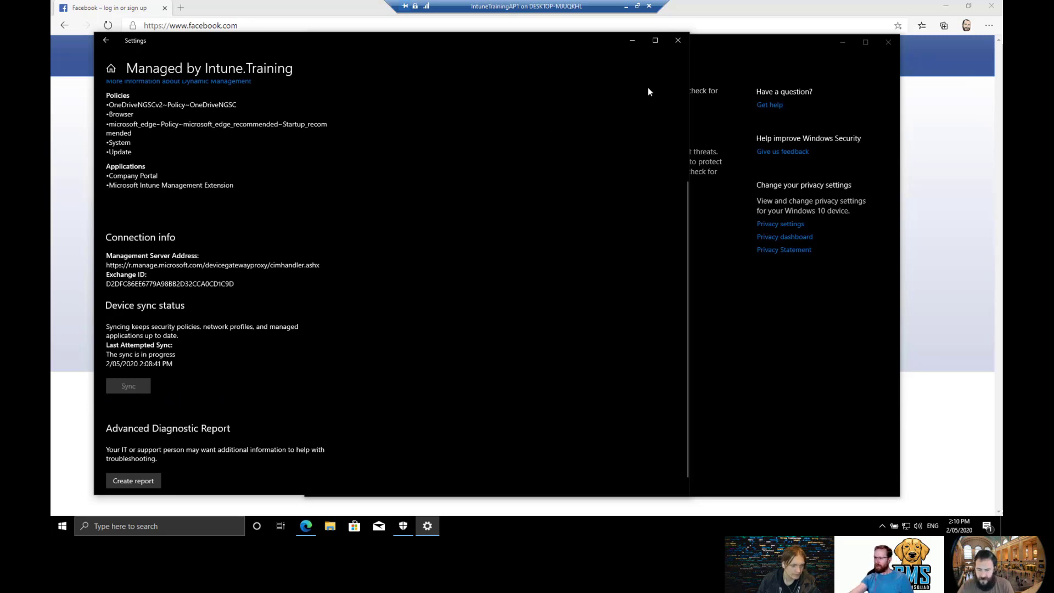
Reload facebook.com in Edge, confirm it is still unblocked, then close the browser.
{"action": "left_click", "coordinate": [700, 16]}
{"action": "left_click", "coordinate": [683, 26]}
{"action": "key", "text": "Return"}
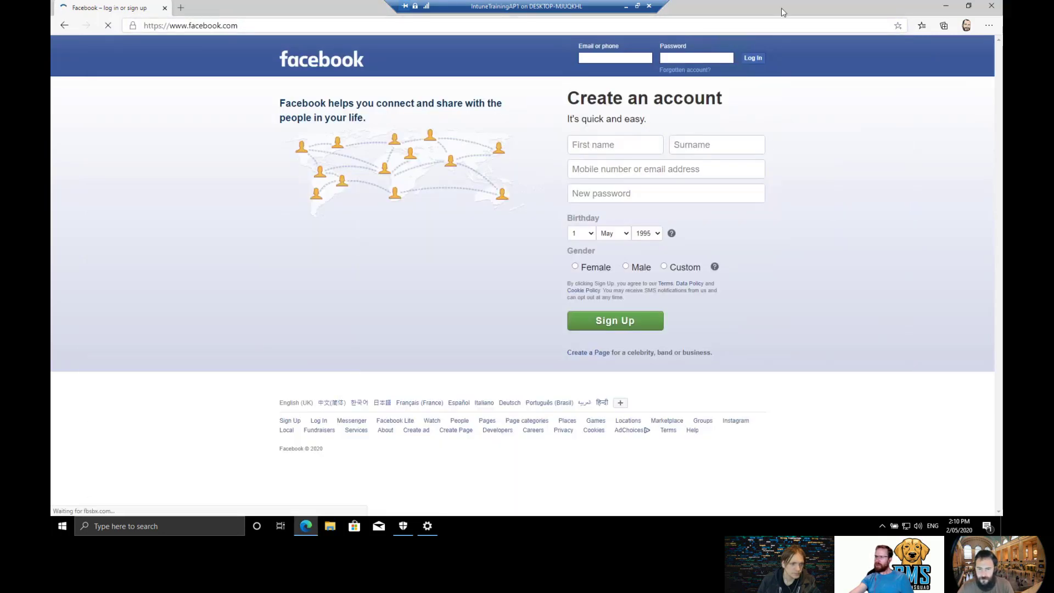
{"action": "left_click", "coordinate": [991, 8]}
Load facebook.com in a fresh Edge window.
{"action": "left_click", "coordinate": [307, 526]}
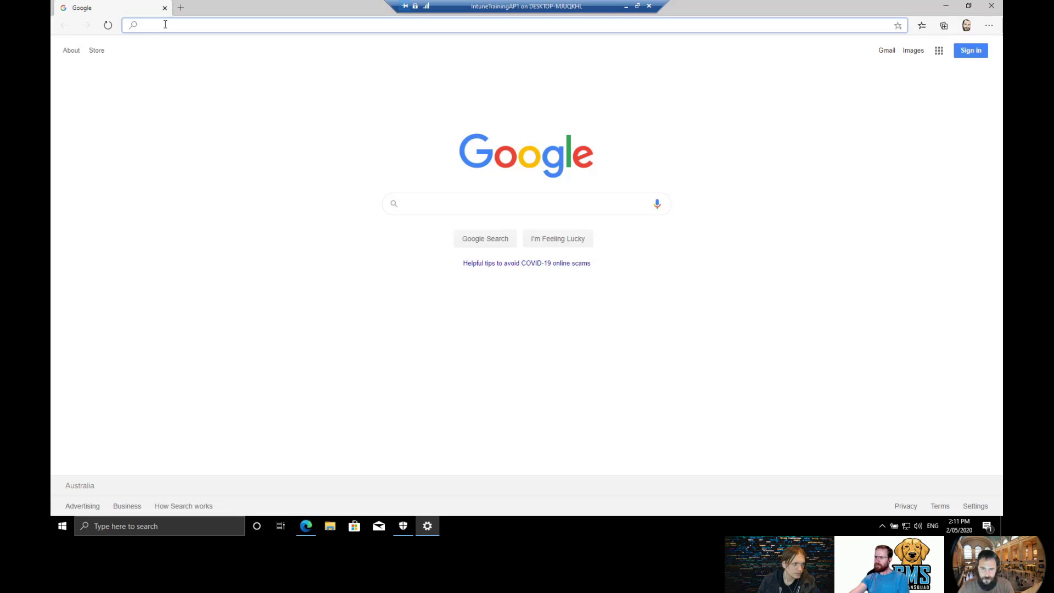
{"action": "type", "text": "facebook.com"}
{"action": "key", "text": "Return"}
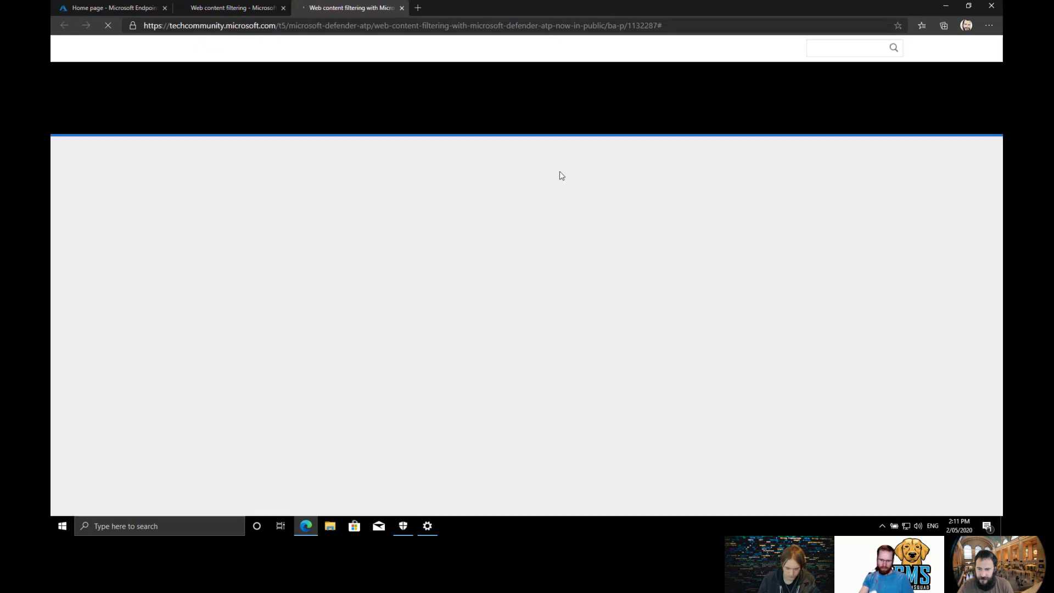
Read through the Web content filtering doc and open the partner licensing documentation in a new tab.
{"action": "scroll", "coordinate": [189, 245], "scroll_direction": "down", "scroll_amount": 13}
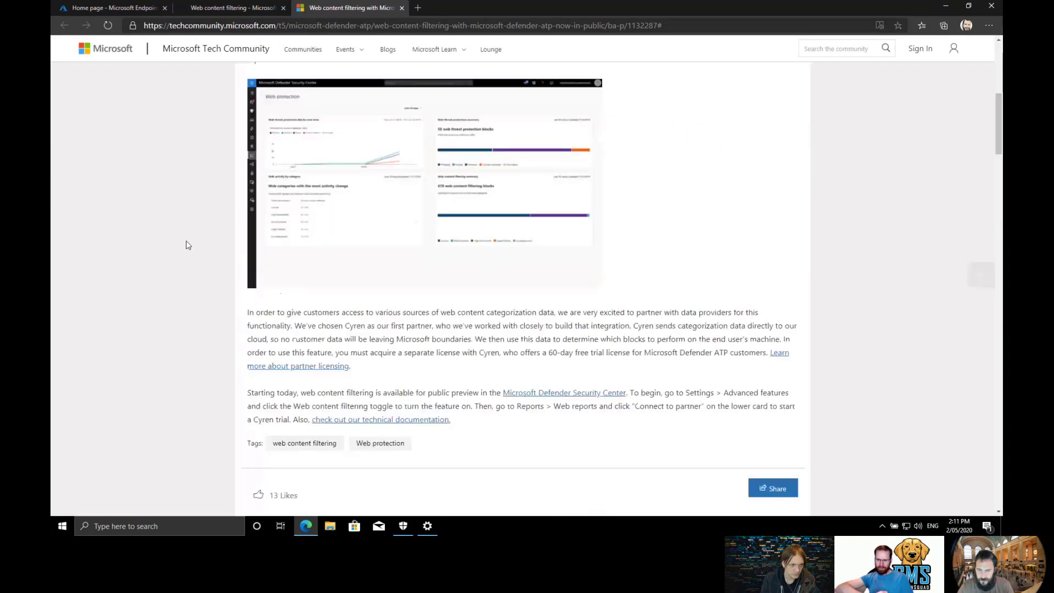
{"action": "scroll", "coordinate": [188, 245], "scroll_direction": "down", "scroll_amount": 5}
{"action": "scroll", "coordinate": [188, 246], "scroll_direction": "up", "scroll_amount": 10}
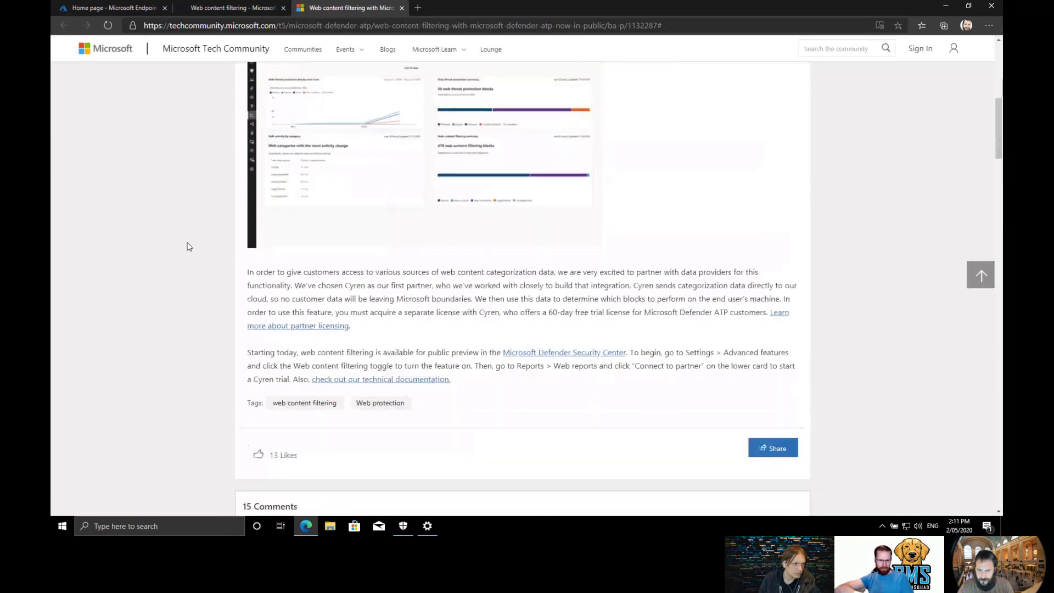
{"action": "scroll", "coordinate": [189, 246], "scroll_direction": "down", "scroll_amount": 8}
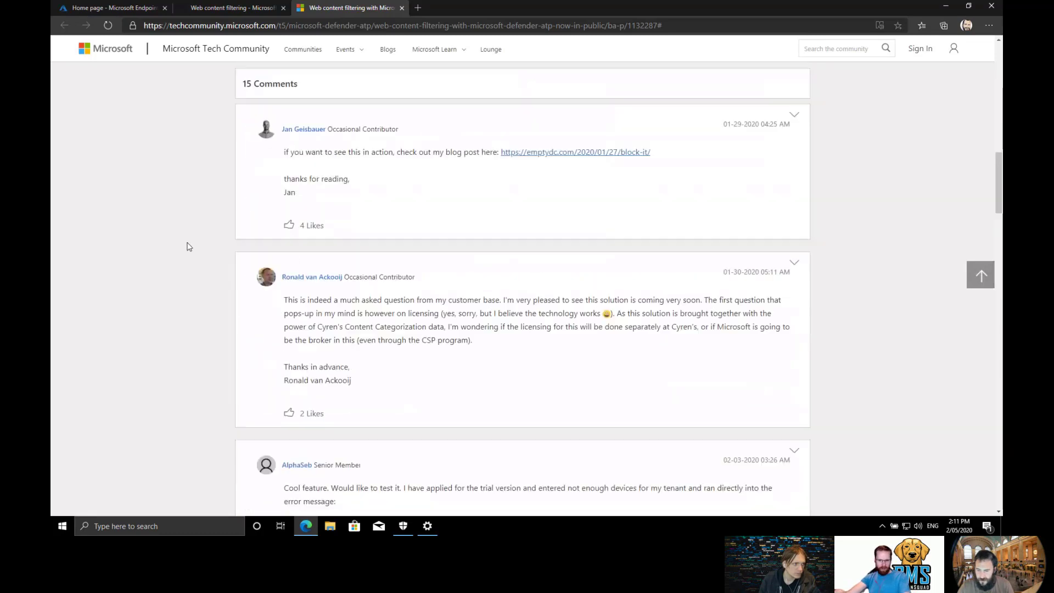
{"action": "scroll", "coordinate": [189, 246], "scroll_direction": "down", "scroll_amount": 12}
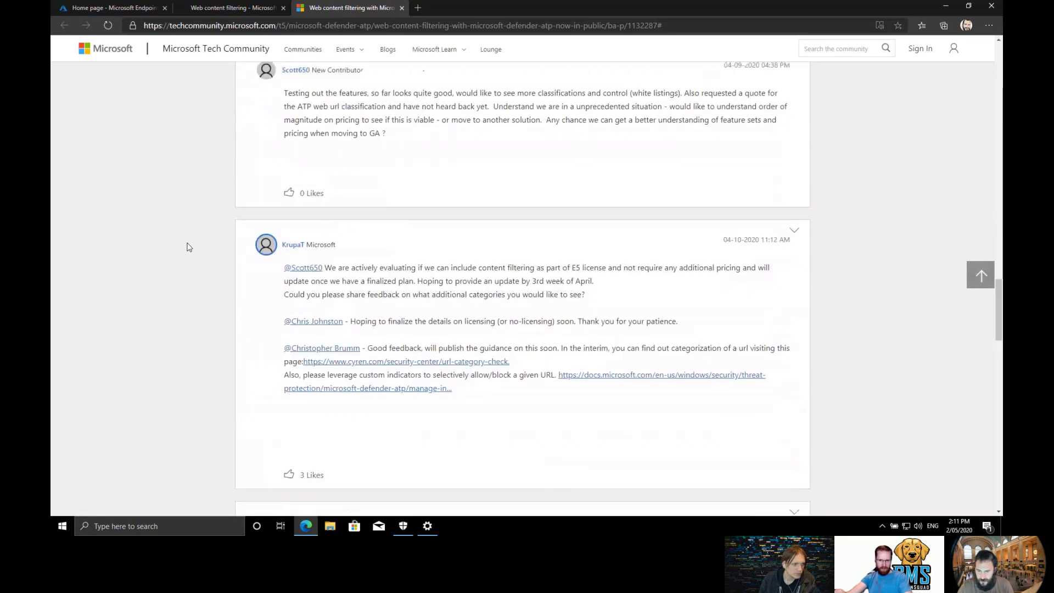
{"action": "scroll", "coordinate": [188, 246], "scroll_direction": "up", "scroll_amount": 20}
{"action": "scroll", "coordinate": [188, 247], "scroll_direction": "down", "scroll_amount": 4}
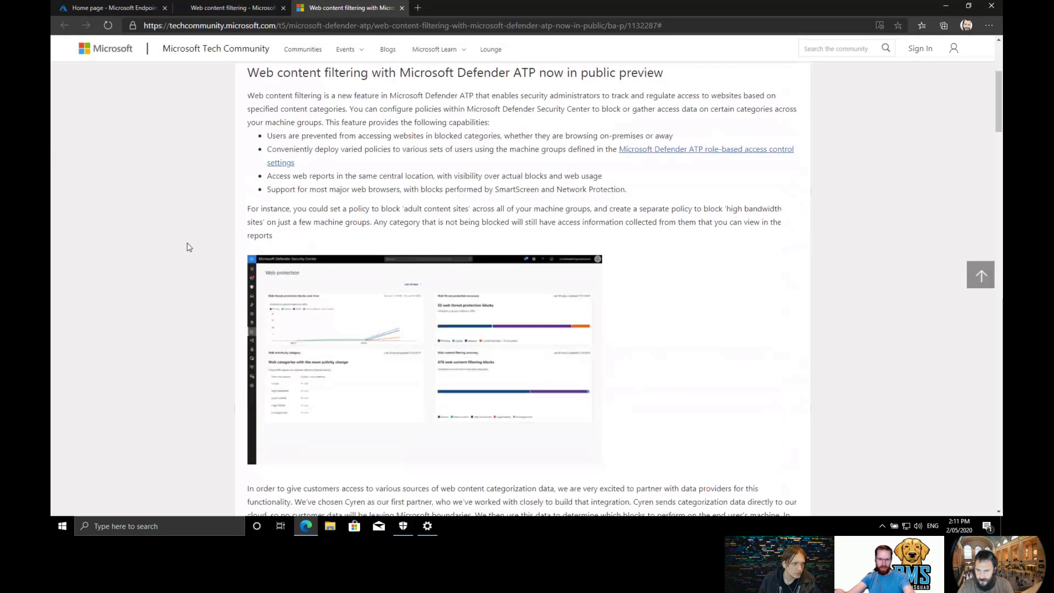
{"action": "left_click", "coordinate": [612, 160]}
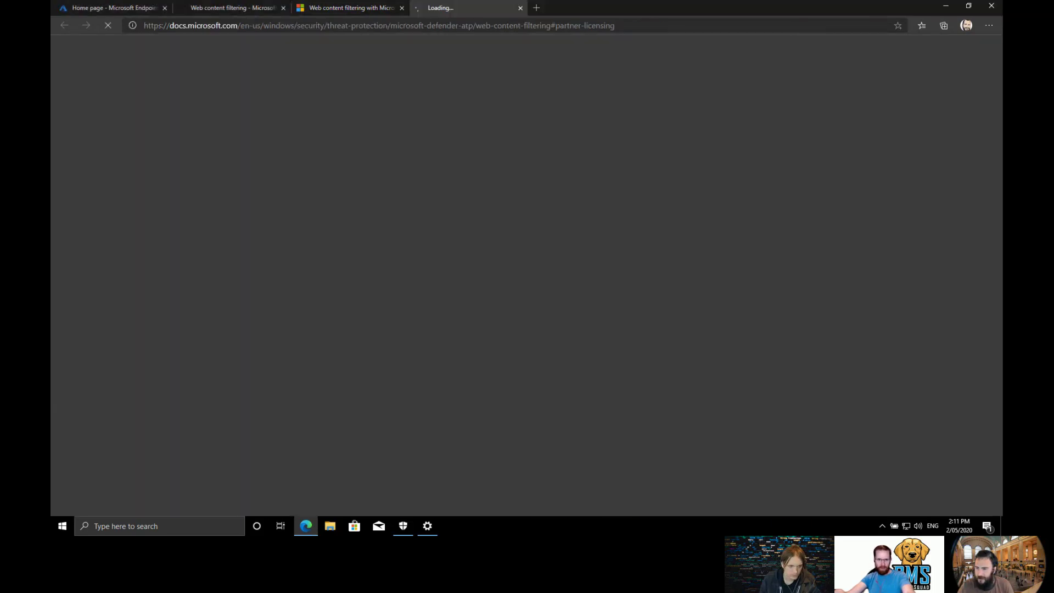
Scroll through the rest of the documentation.
{"action": "scroll", "coordinate": [613, 169], "scroll_direction": "down", "scroll_amount": 20}
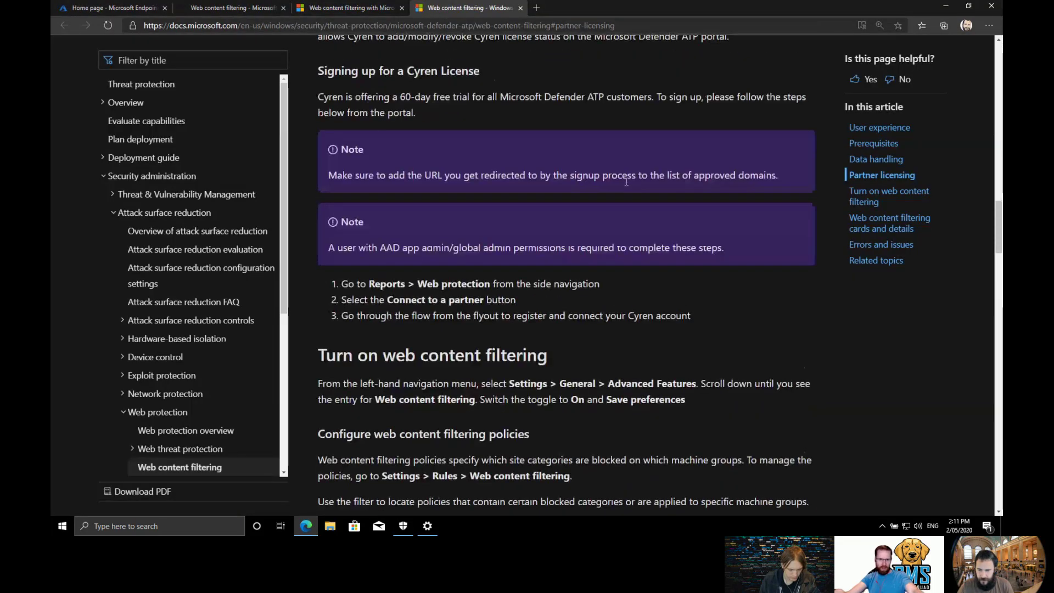
{"action": "scroll", "coordinate": [683, 196], "scroll_direction": "down", "scroll_amount": 20}
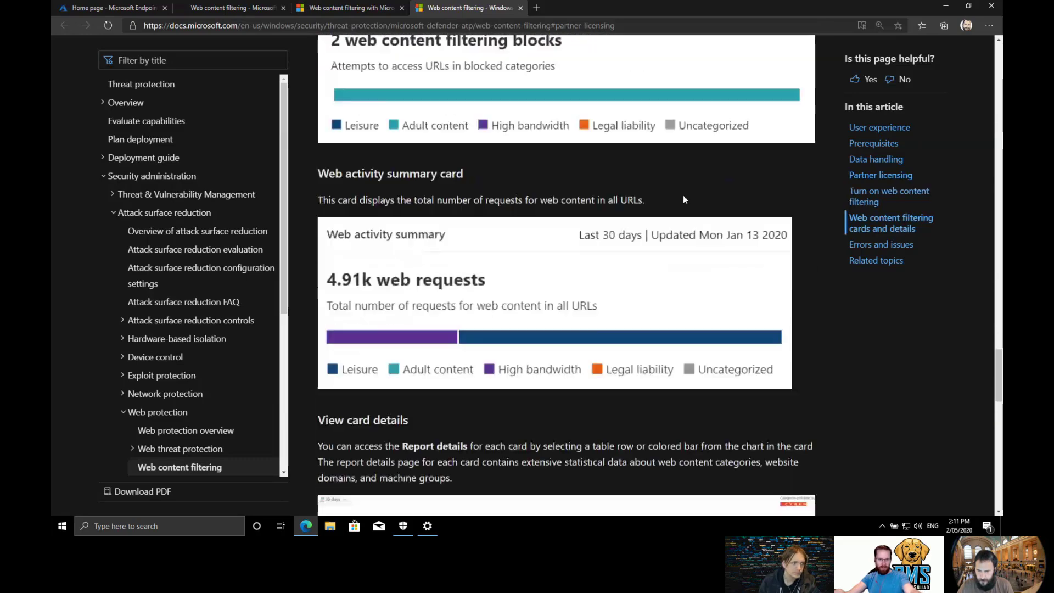
{"action": "scroll", "coordinate": [684, 196], "scroll_direction": "up", "scroll_amount": 20}
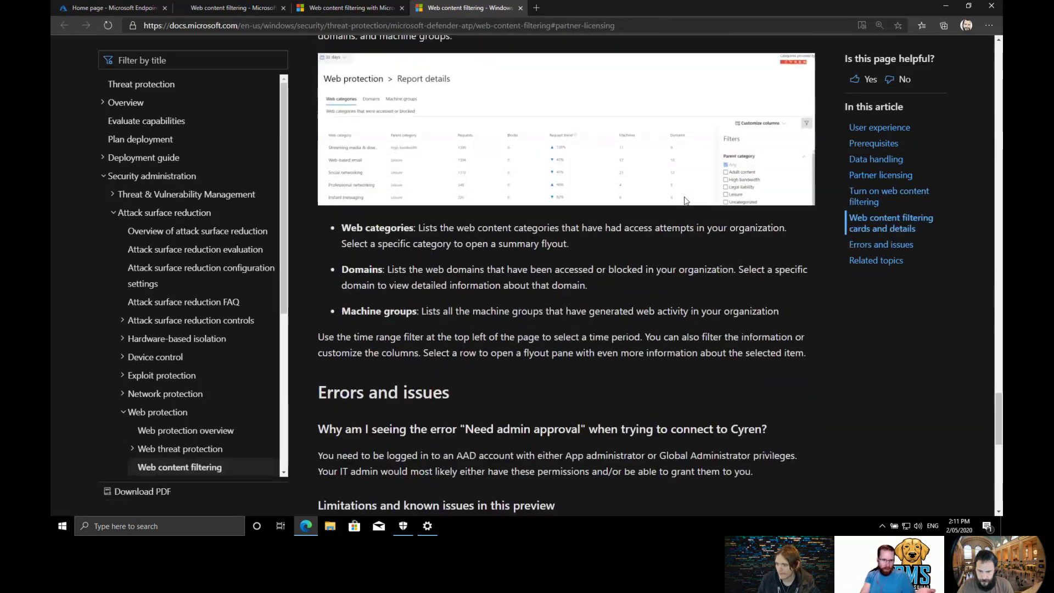
{"action": "scroll", "coordinate": [684, 200], "scroll_direction": "up", "scroll_amount": 20}
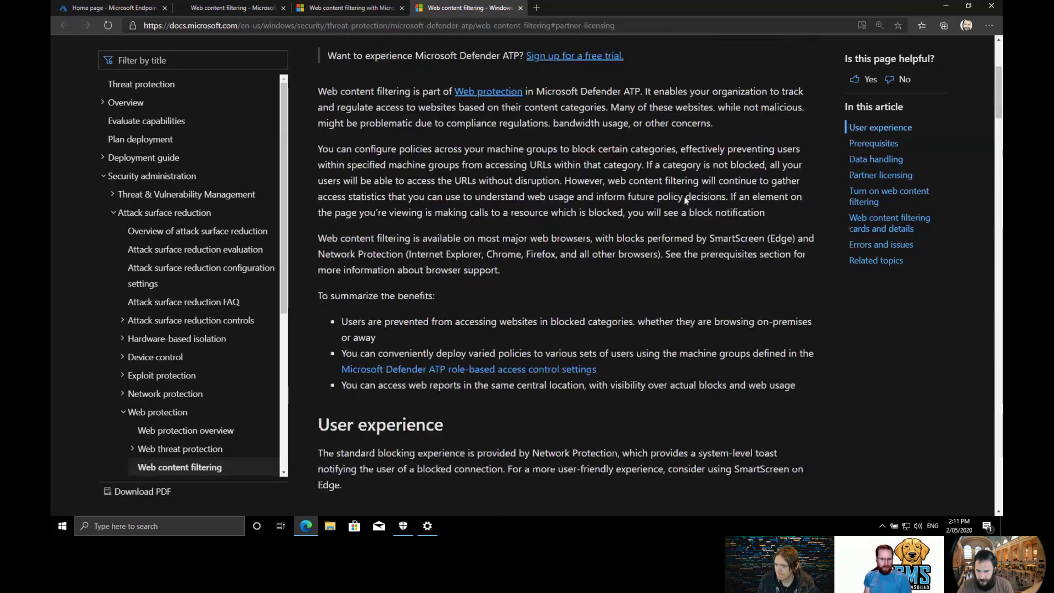
{"action": "scroll", "coordinate": [655, 209], "scroll_direction": "down", "scroll_amount": 20}
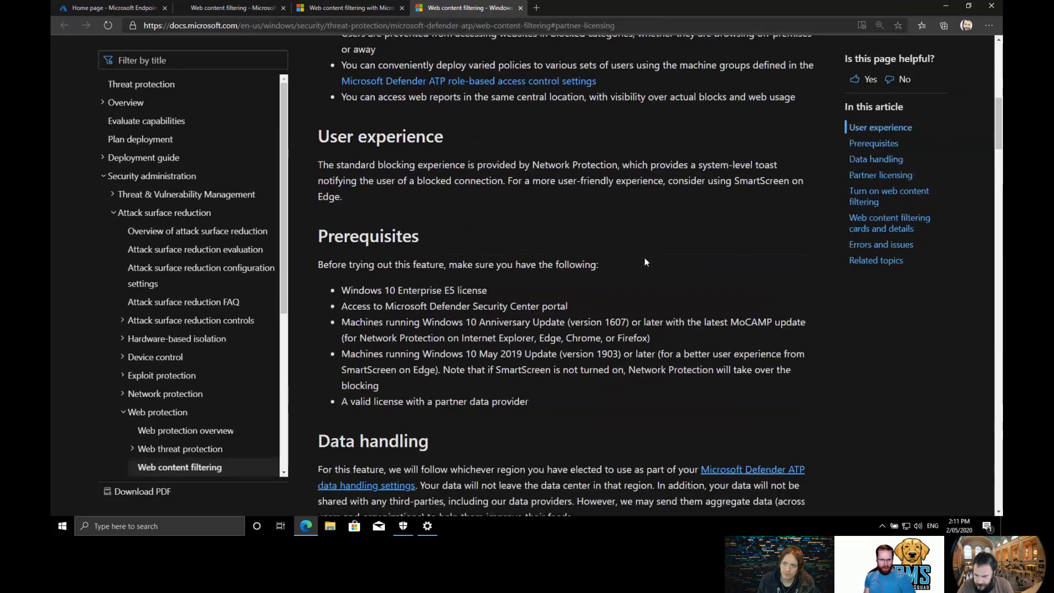
{"action": "scroll", "coordinate": [646, 258], "scroll_direction": "down", "scroll_amount": 7}
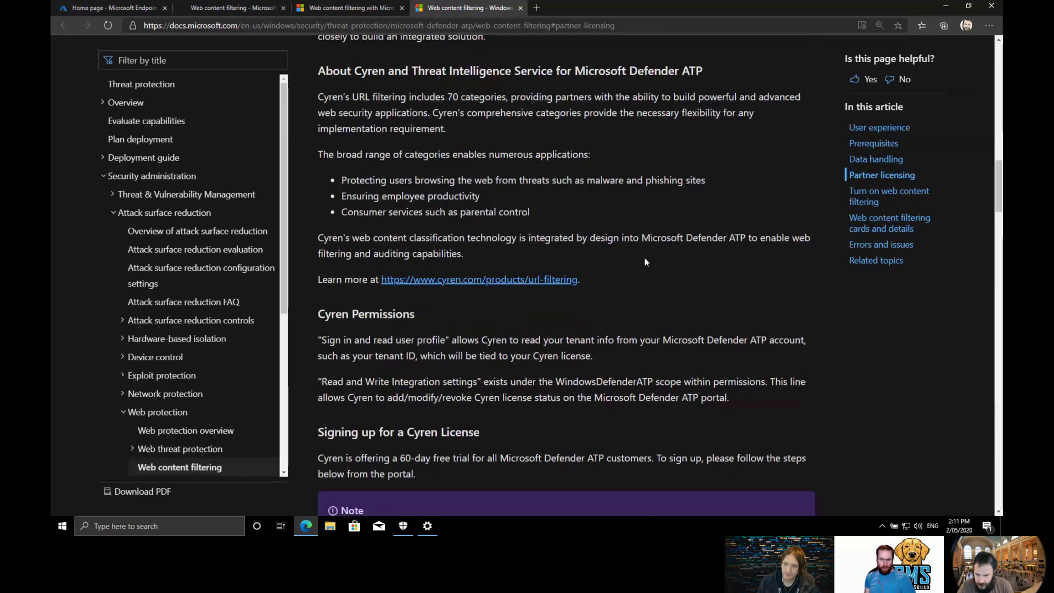
{"action": "scroll", "coordinate": [645, 262], "scroll_direction": "down", "scroll_amount": 15}
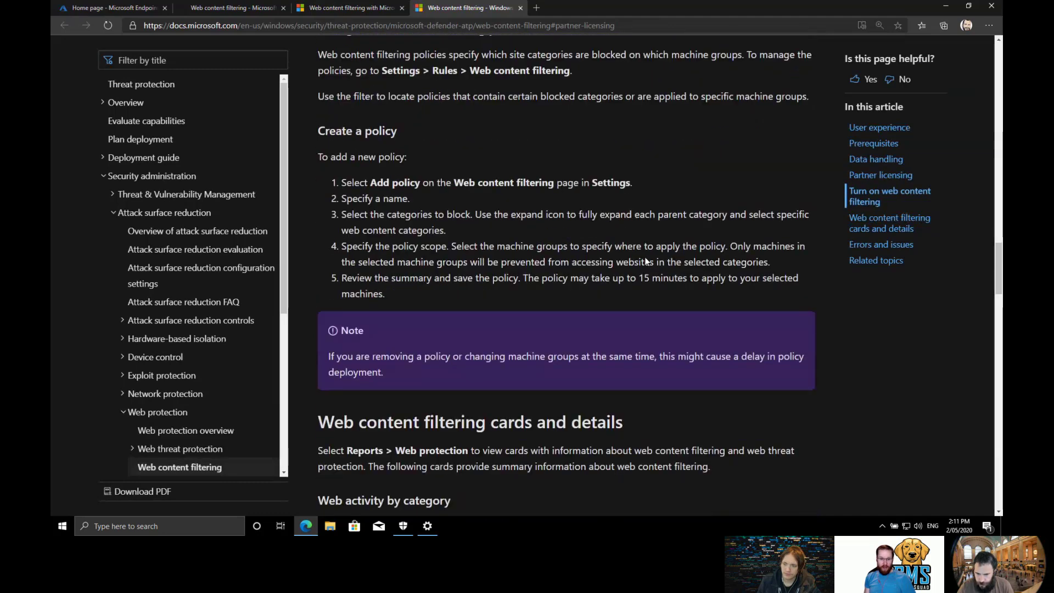
{"action": "scroll", "coordinate": [675, 265], "scroll_direction": "down", "scroll_amount": 1}
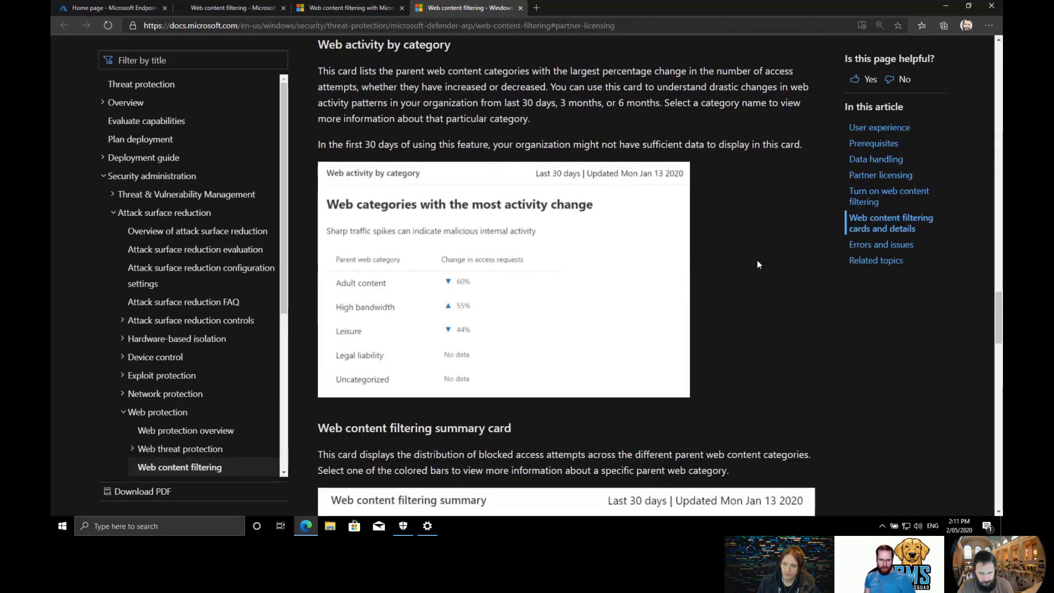
{"action": "scroll", "coordinate": [756, 263], "scroll_direction": "down", "scroll_amount": 10}
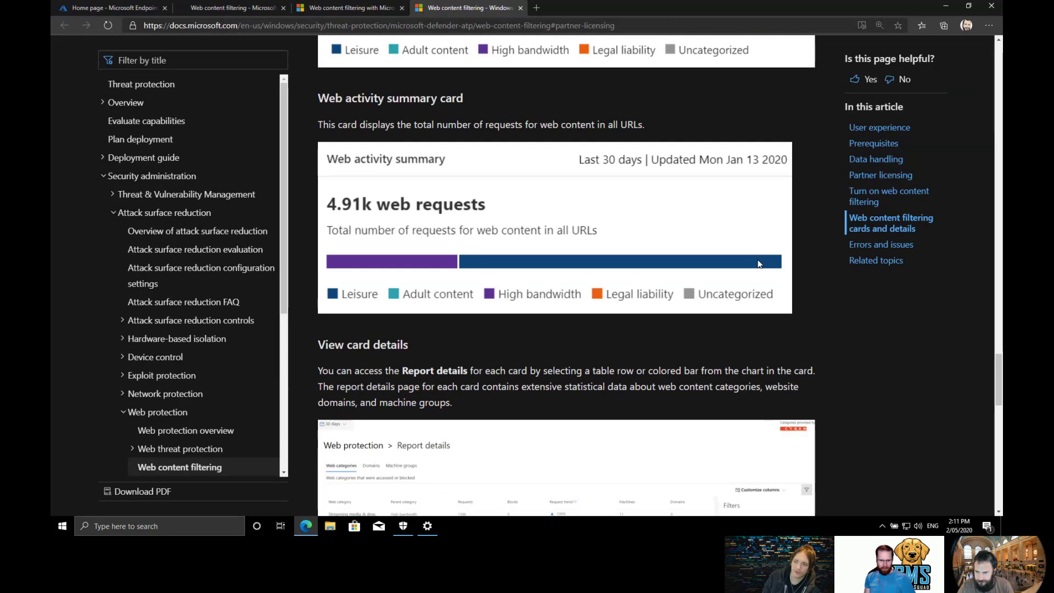
{"action": "scroll", "coordinate": [759, 263], "scroll_direction": "down", "scroll_amount": 12}
{"action": "scroll", "coordinate": [758, 265], "scroll_direction": "down", "scroll_amount": 3}
{"action": "scroll", "coordinate": [242, 272], "scroll_direction": "down", "scroll_amount": 4}
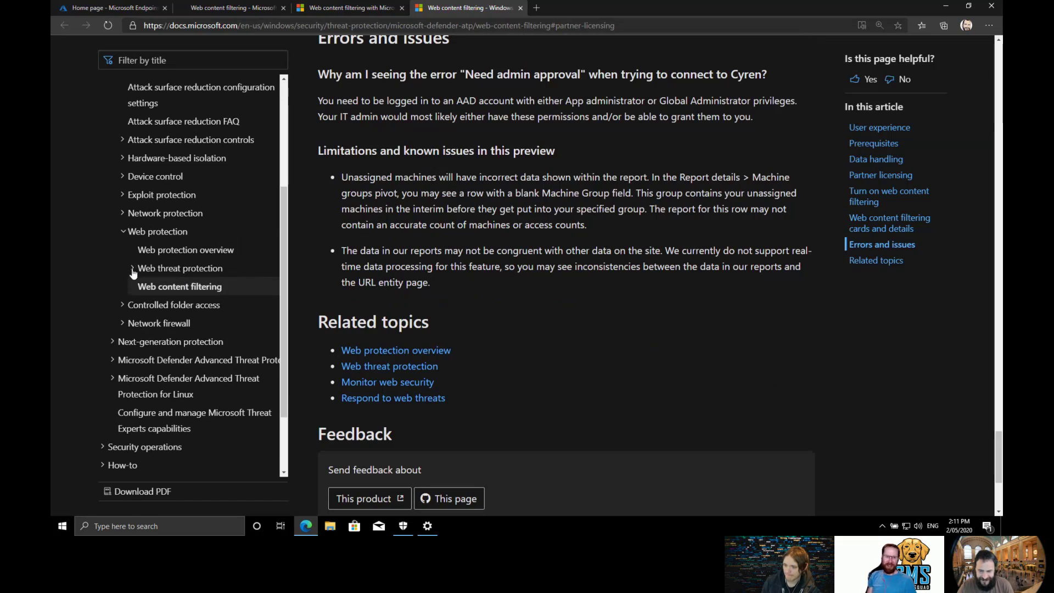
Open the Monitor web security article under Web threat protection, then return to the test VM.
{"action": "left_click", "coordinate": [134, 270]}
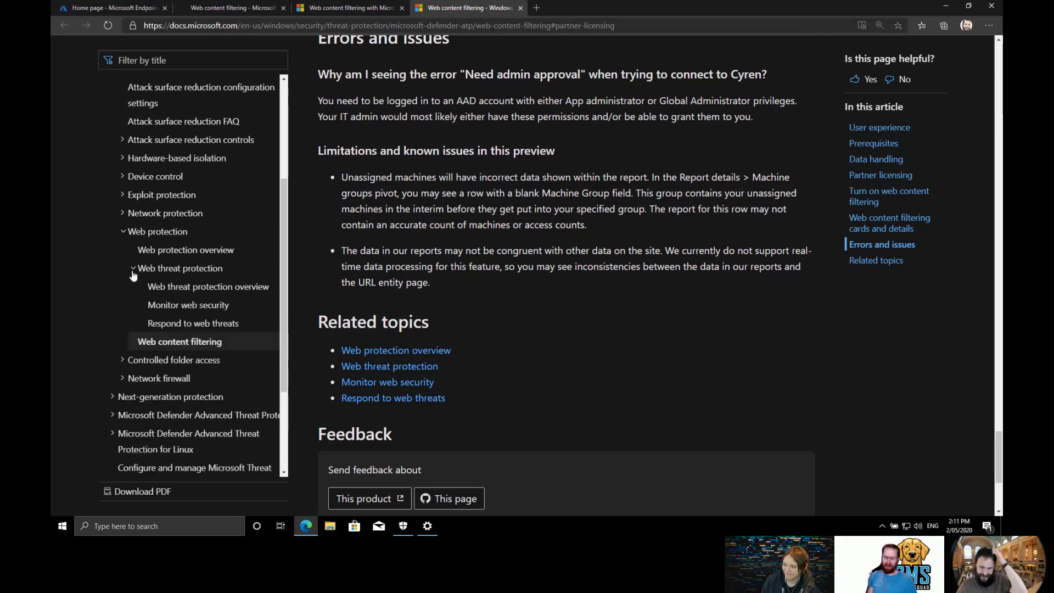
{"action": "left_click", "coordinate": [216, 306]}
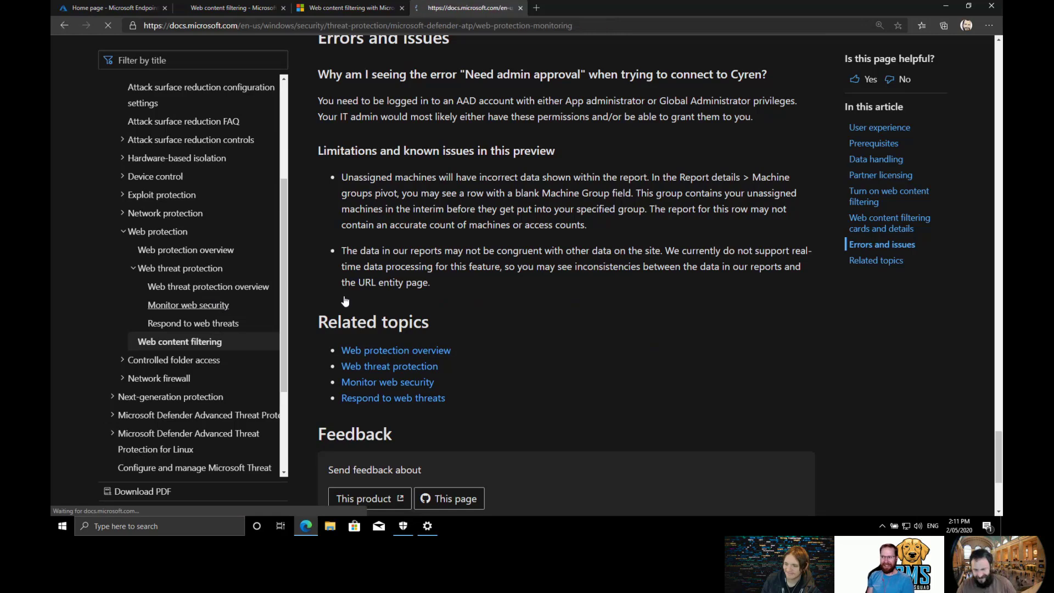
{"action": "scroll", "coordinate": [645, 266], "scroll_direction": "down", "scroll_amount": 12}
{"action": "scroll", "coordinate": [652, 272], "scroll_direction": "down", "scroll_amount": 8}
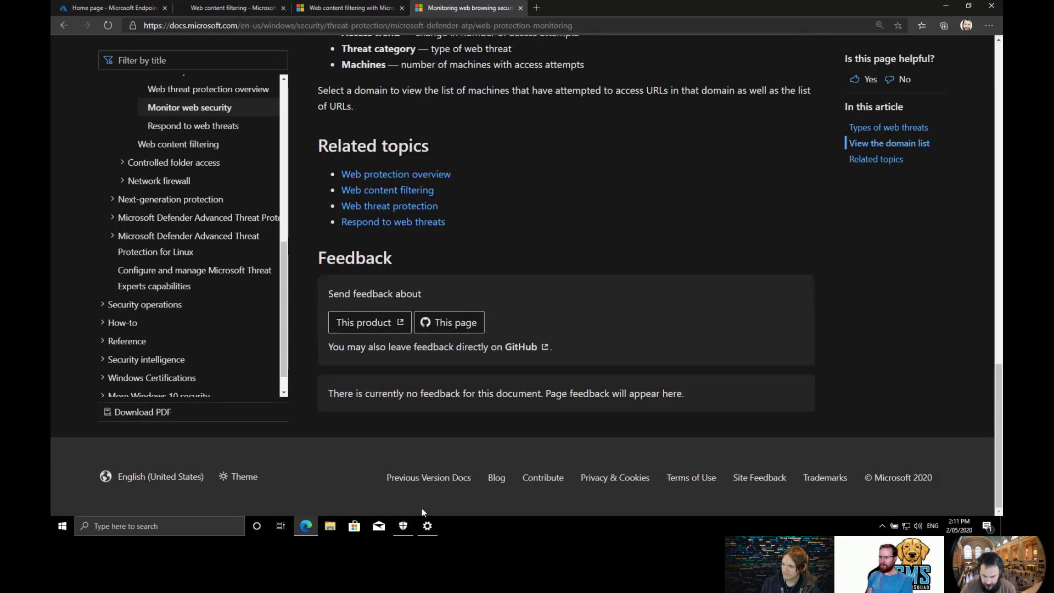
{"action": "left_click", "coordinate": [306, 525]}
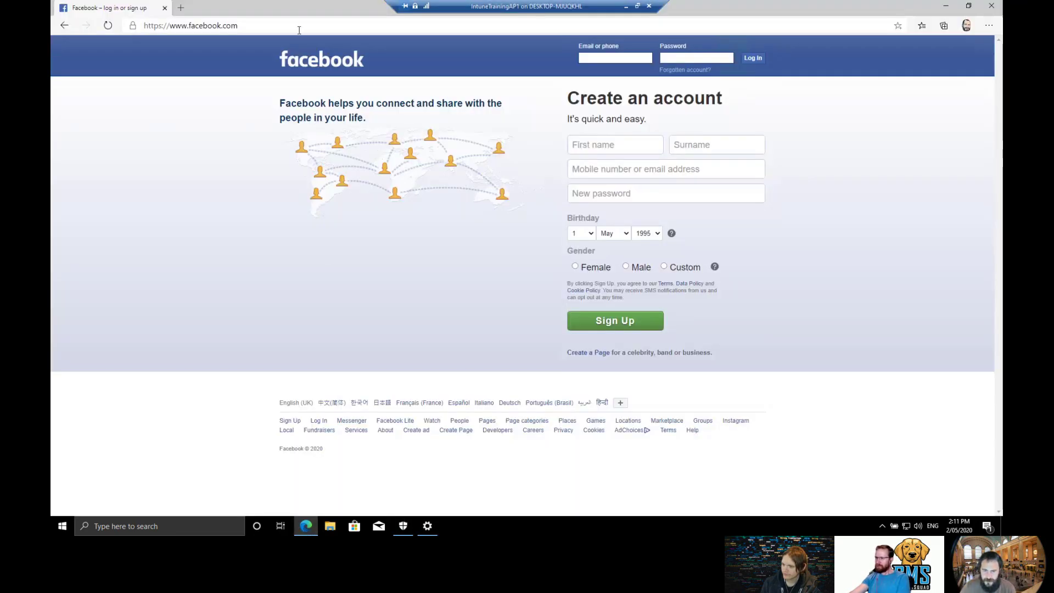
Reload facebook.com in the VM's Edge, then close the browser.
{"action": "left_click", "coordinate": [292, 26]}
{"action": "key", "text": "Return"}
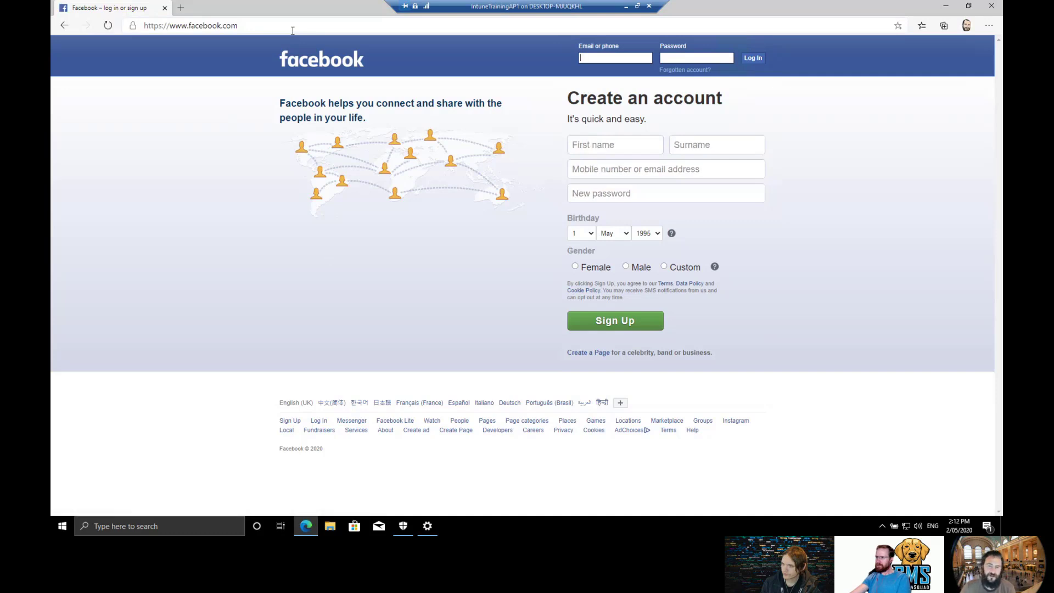
{"action": "left_click", "coordinate": [165, 8]}
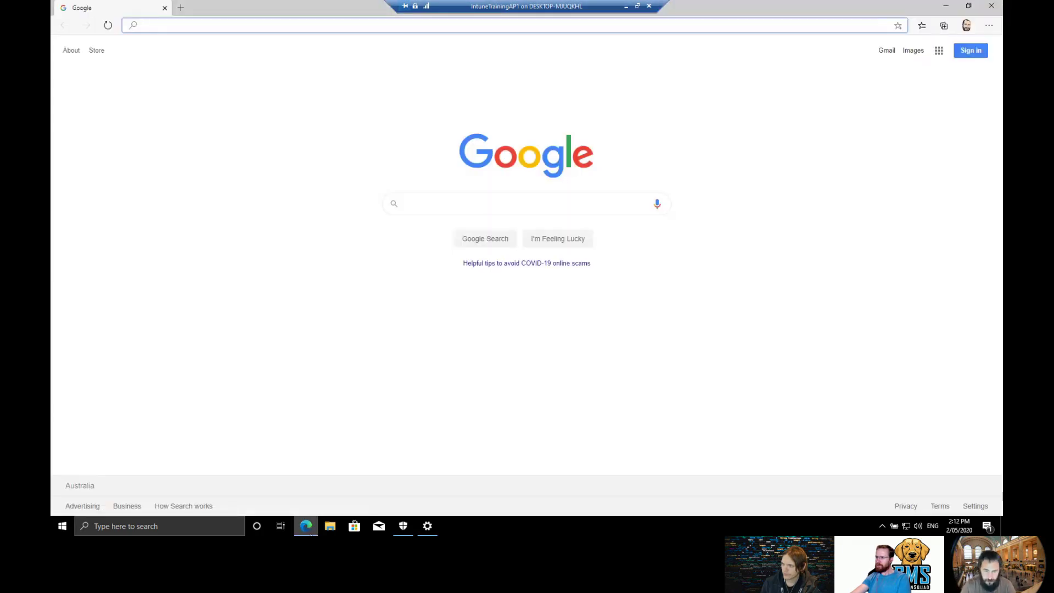
Open youtube.com, then go to facebook.com, which still loads unblocked.
{"action": "type", "text": "you"}
{"action": "key", "text": "Return"}
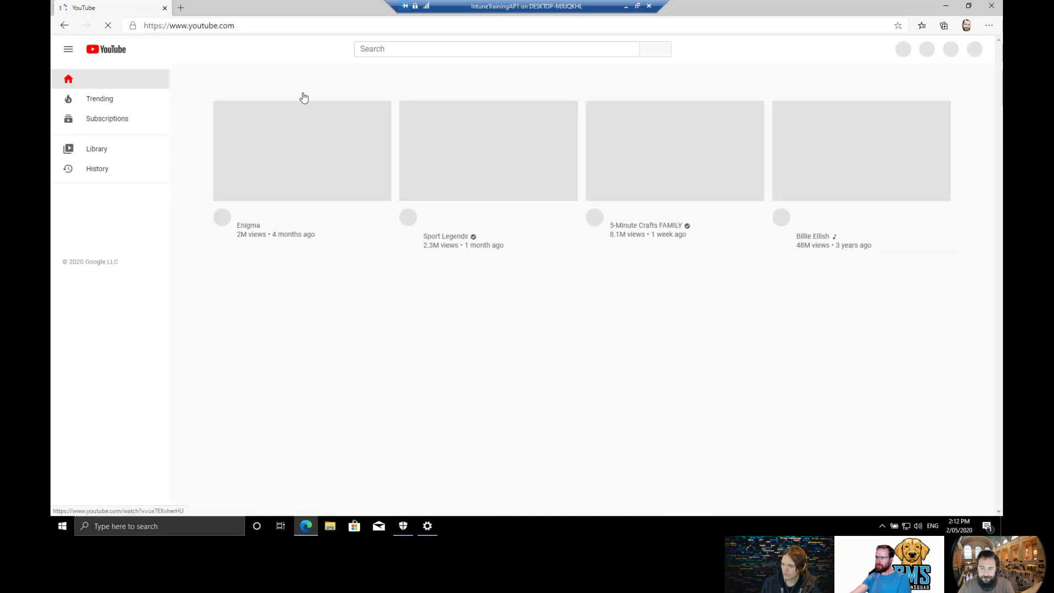
{"action": "left_click", "coordinate": [298, 29]}
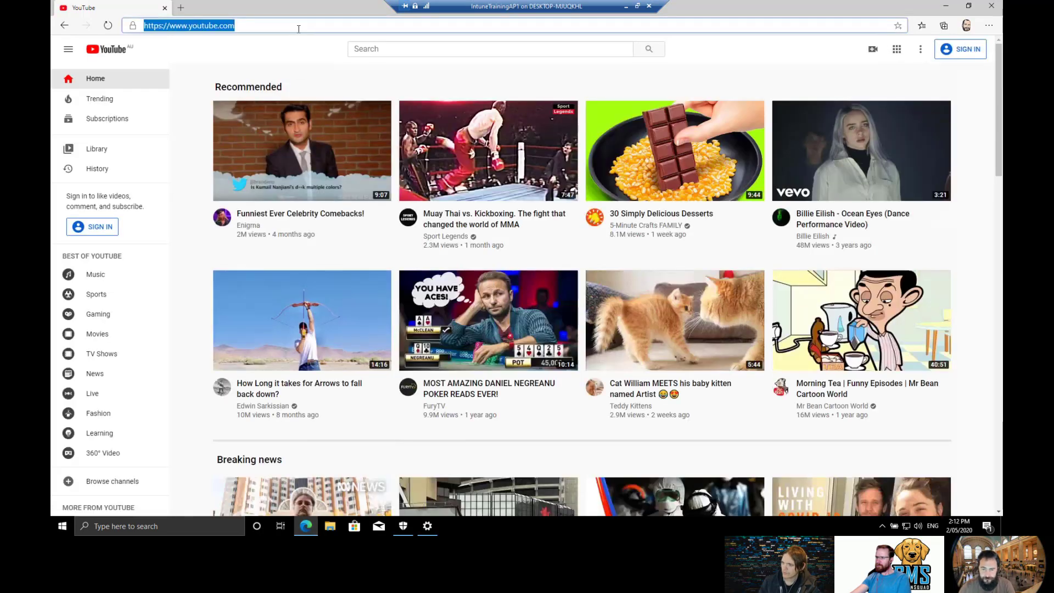
{"action": "type", "text": "facebook"}
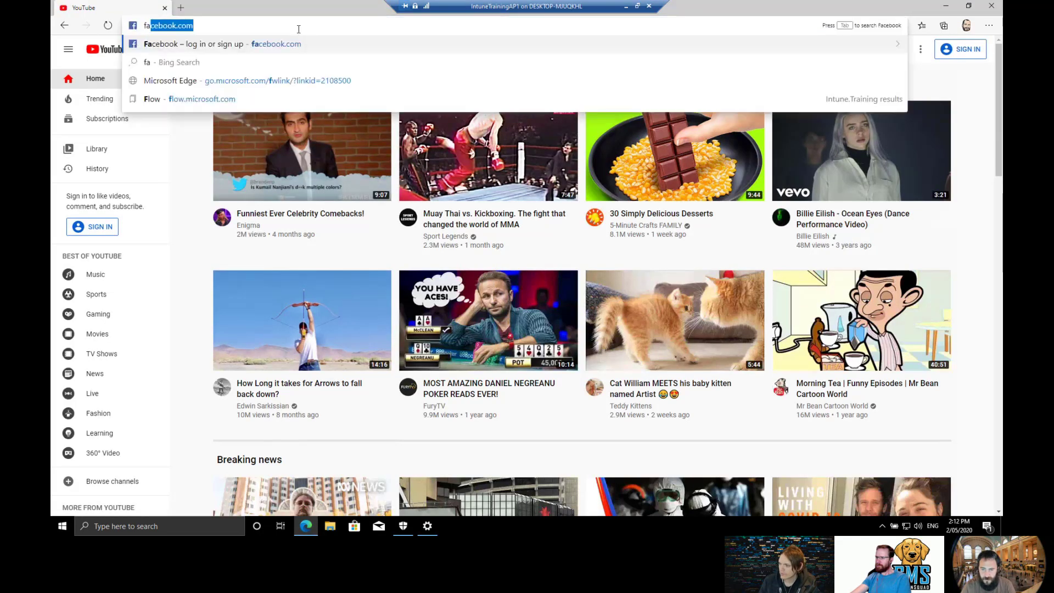
{"action": "key", "text": "Return"}
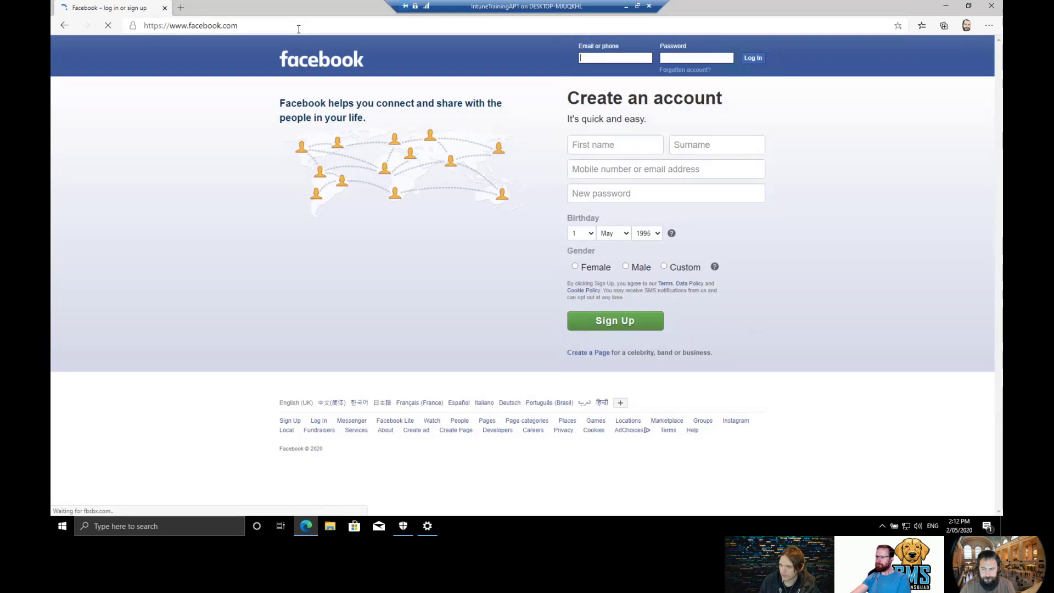
Close Edge and Settings, run a protection update check in Windows Security, then close it.
{"action": "left_click", "coordinate": [995, 6]}
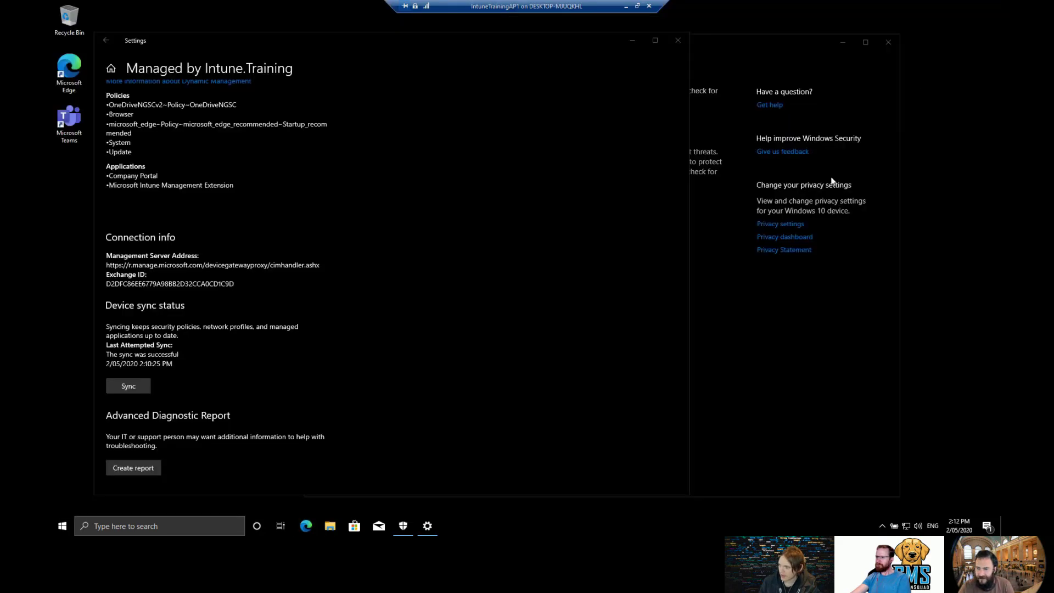
{"action": "left_click", "coordinate": [652, 79]}
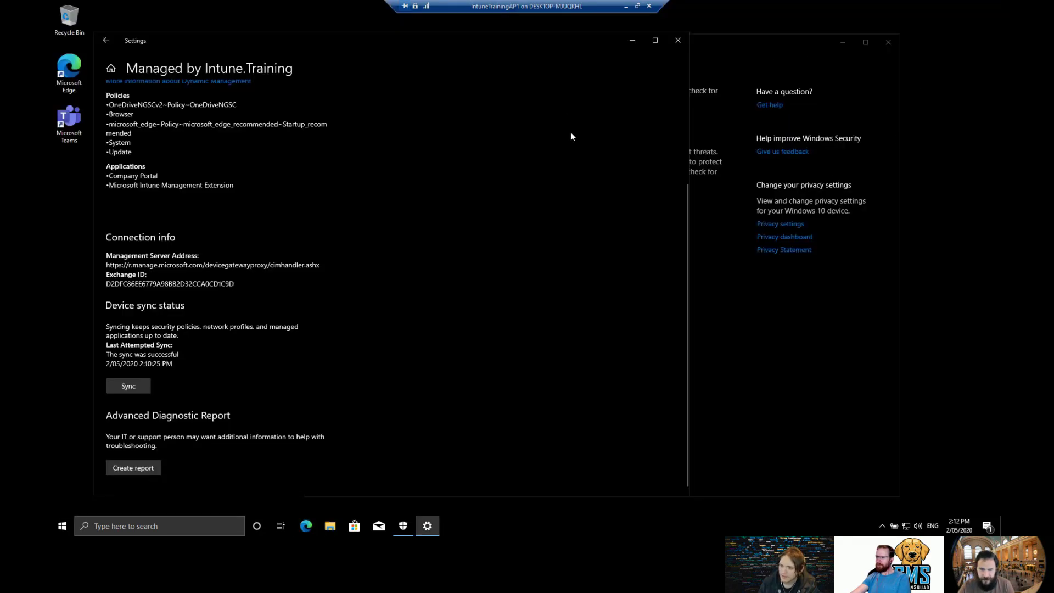
{"action": "scroll", "coordinate": [571, 136], "scroll_direction": "up", "scroll_amount": 3}
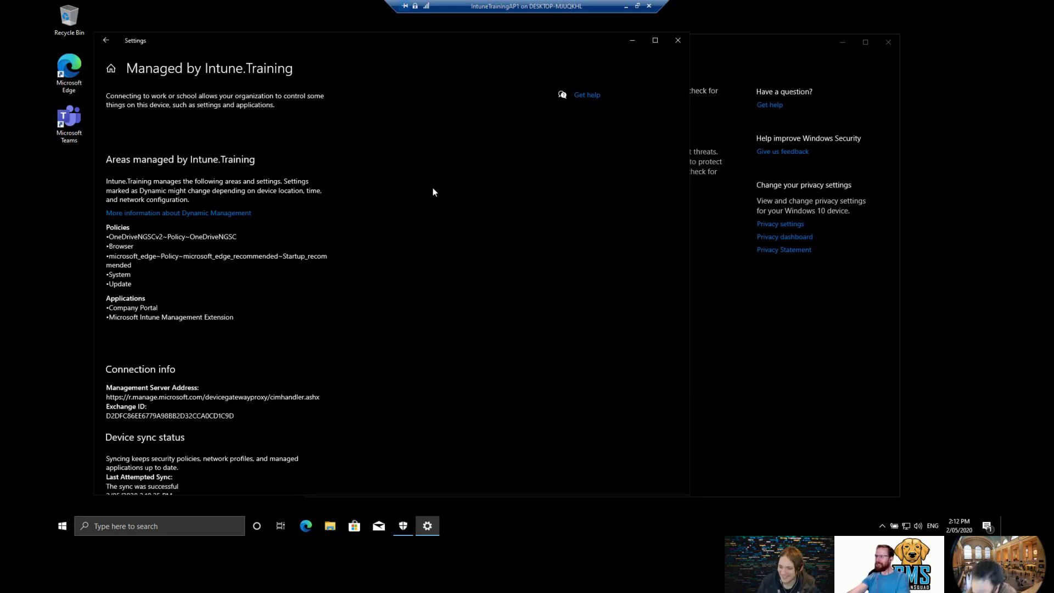
{"action": "scroll", "coordinate": [434, 191], "scroll_direction": "down", "scroll_amount": 3}
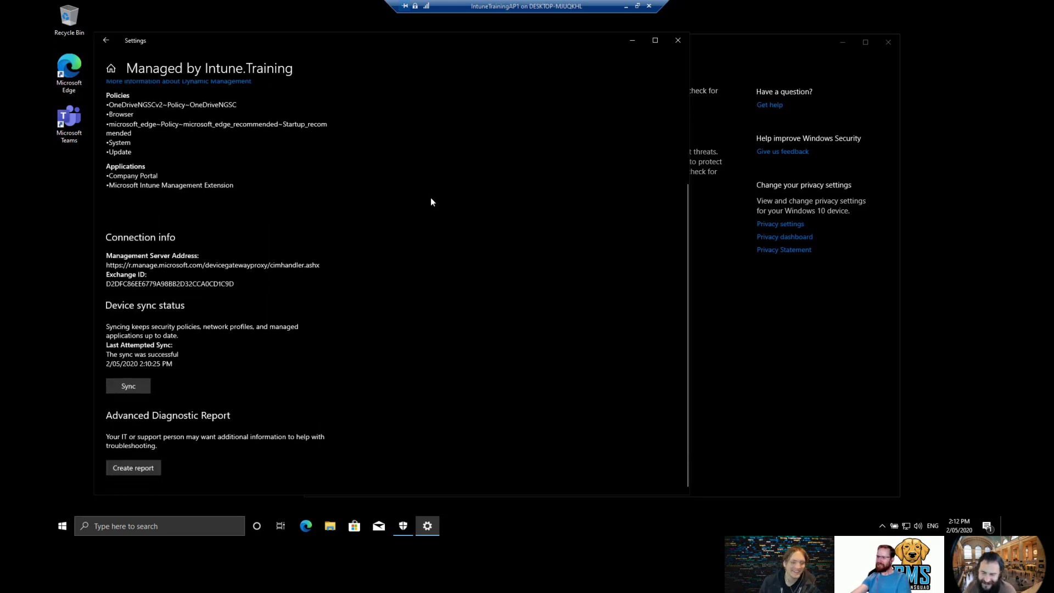
{"action": "scroll", "coordinate": [431, 196], "scroll_direction": "up", "scroll_amount": 3}
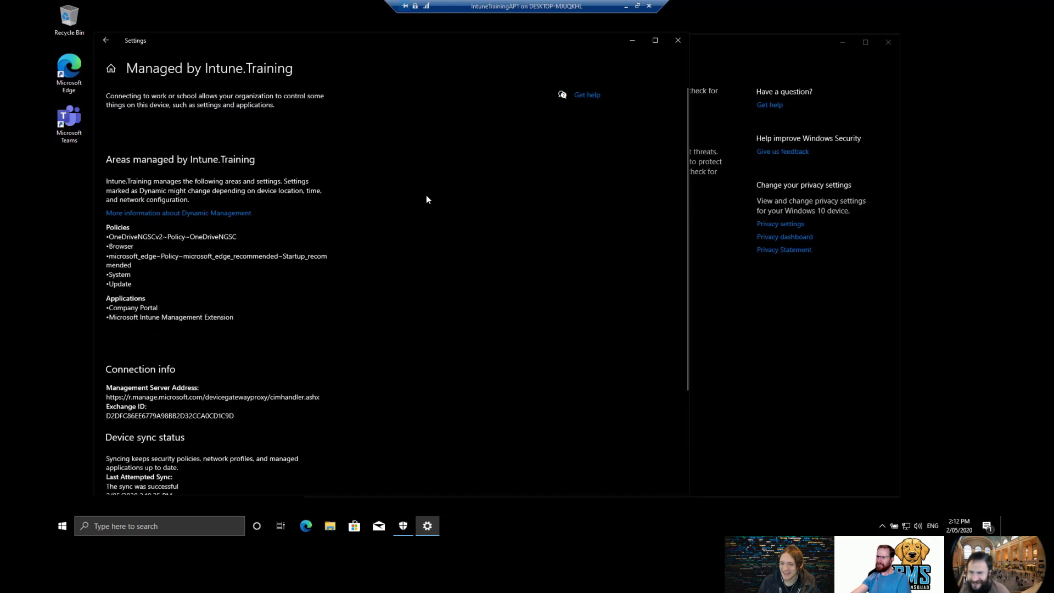
{"action": "left_click", "coordinate": [678, 40]}
{"action": "left_click", "coordinate": [523, 244]}
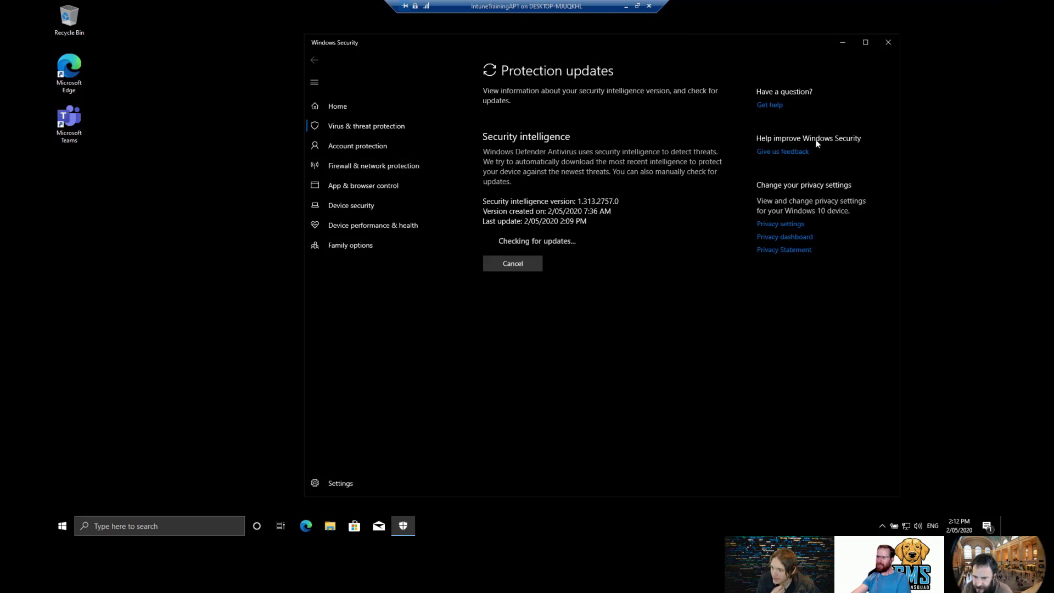
{"action": "left_click", "coordinate": [888, 42]}
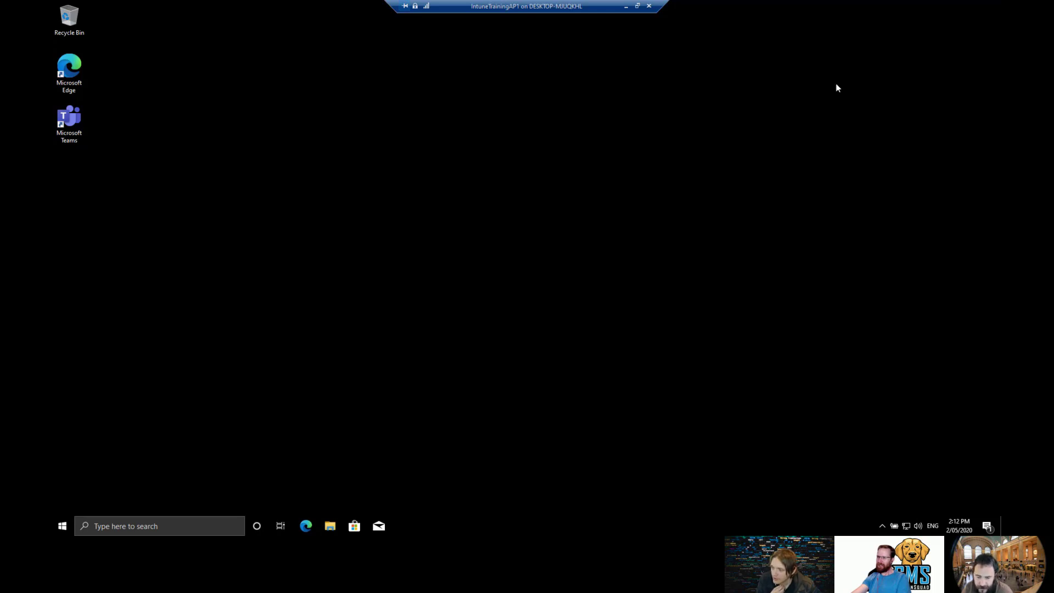
Load facebook.com in a new Edge window, confirm it still loads, then minimize the VM session.
{"action": "left_click", "coordinate": [307, 524]}
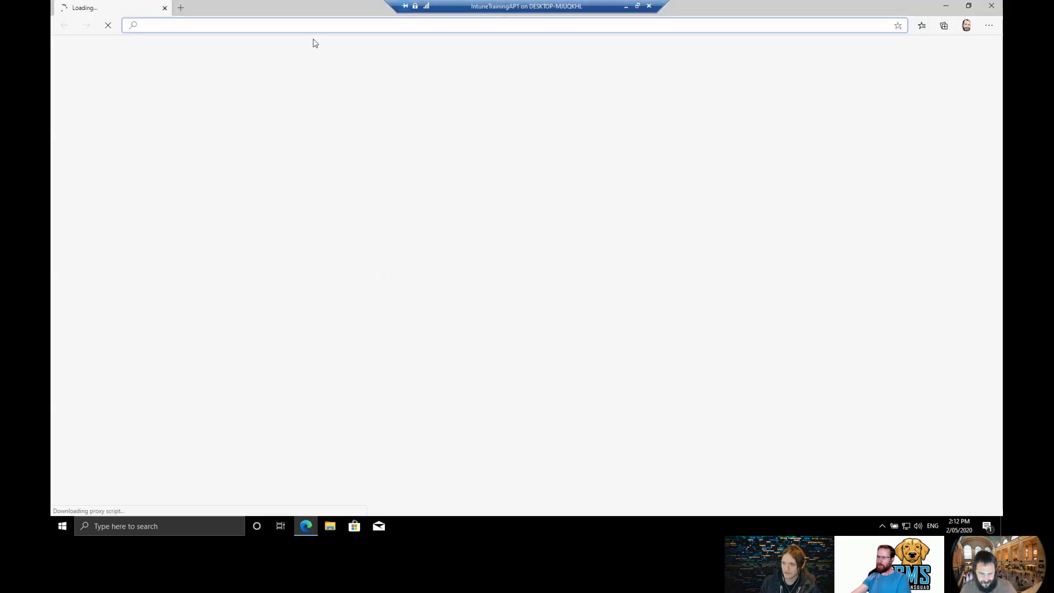
{"action": "type", "text": "face"}
{"action": "key", "text": "Return"}
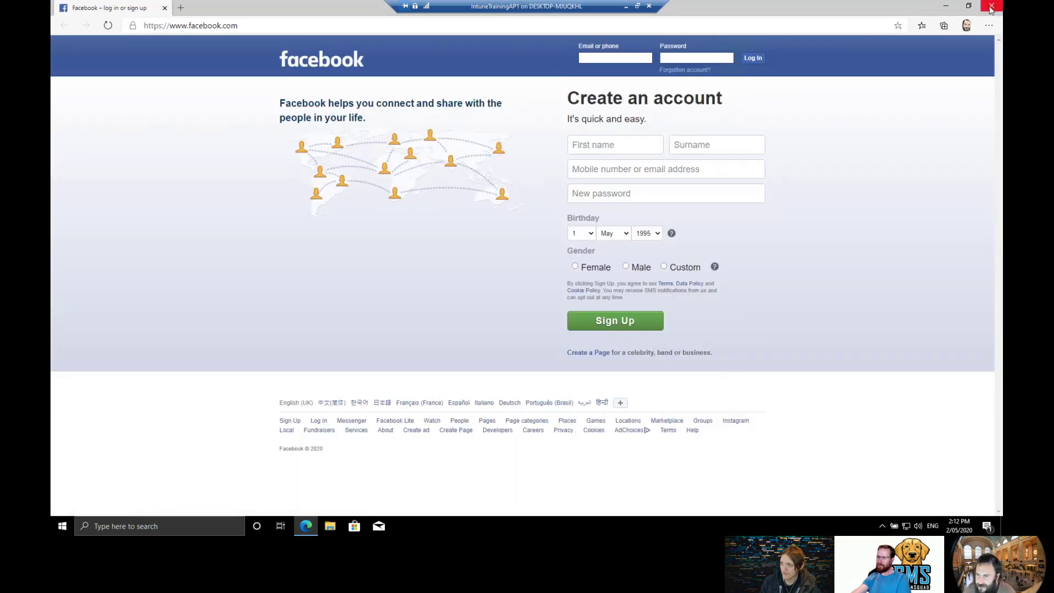
{"action": "left_click", "coordinate": [991, 6]}
{"action": "left_click", "coordinate": [625, 8]}
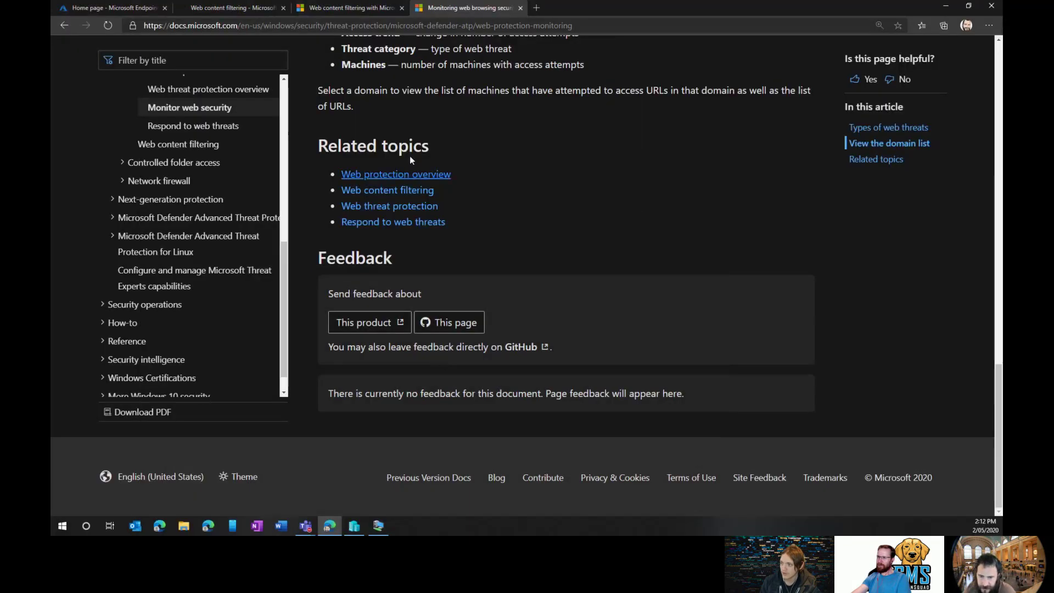
Add Adult content, Leisure and Uncategorized to the block search policy's blocked categories and save.
{"action": "left_click", "coordinate": [201, 9]}
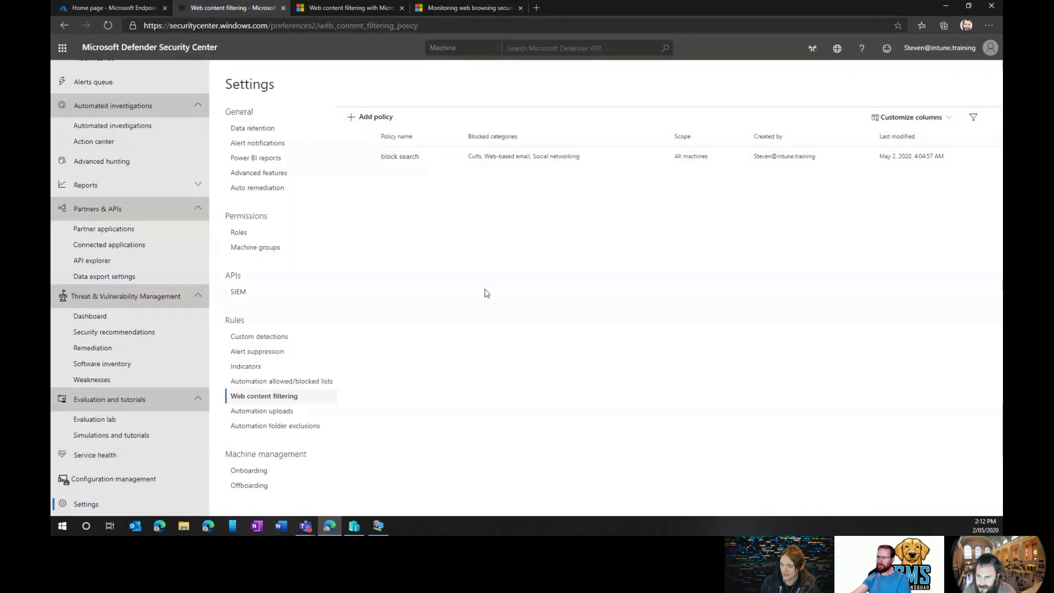
{"action": "left_click", "coordinate": [387, 160]}
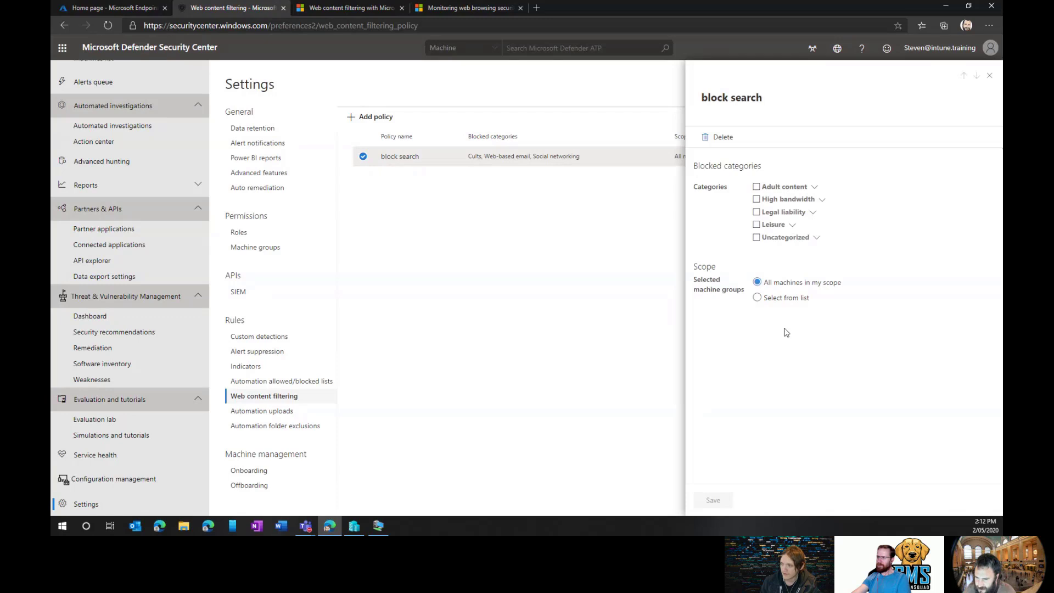
{"action": "left_click", "coordinate": [757, 187]}
{"action": "left_click", "coordinate": [756, 224]}
{"action": "left_click", "coordinate": [757, 237]}
{"action": "left_click", "coordinate": [721, 500]}
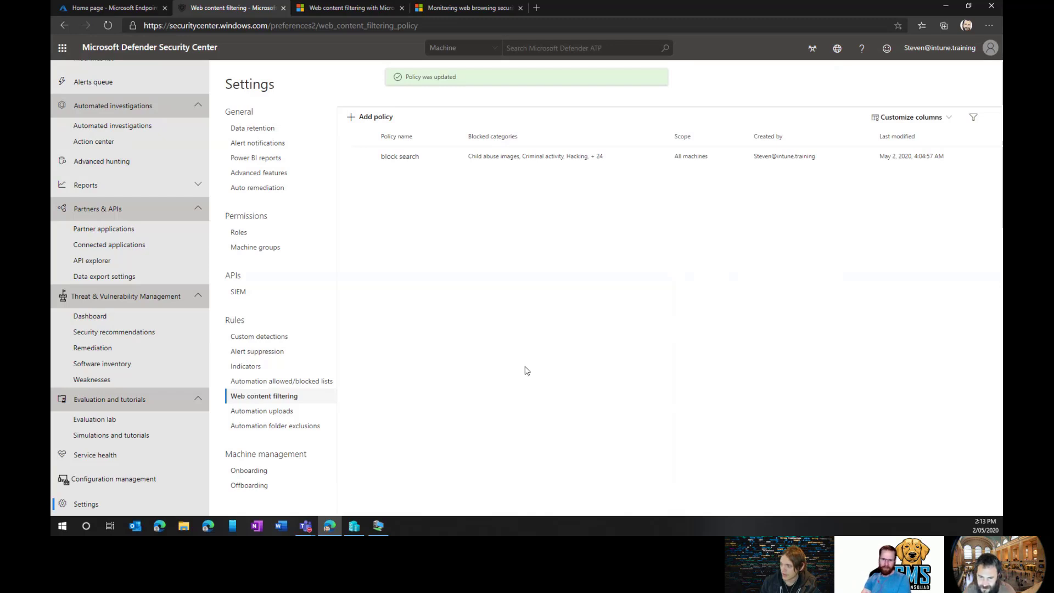
Look at the Automation uploads and Automation allowed/blocked lists settings, then return to the VM.
{"action": "left_click", "coordinate": [294, 412]}
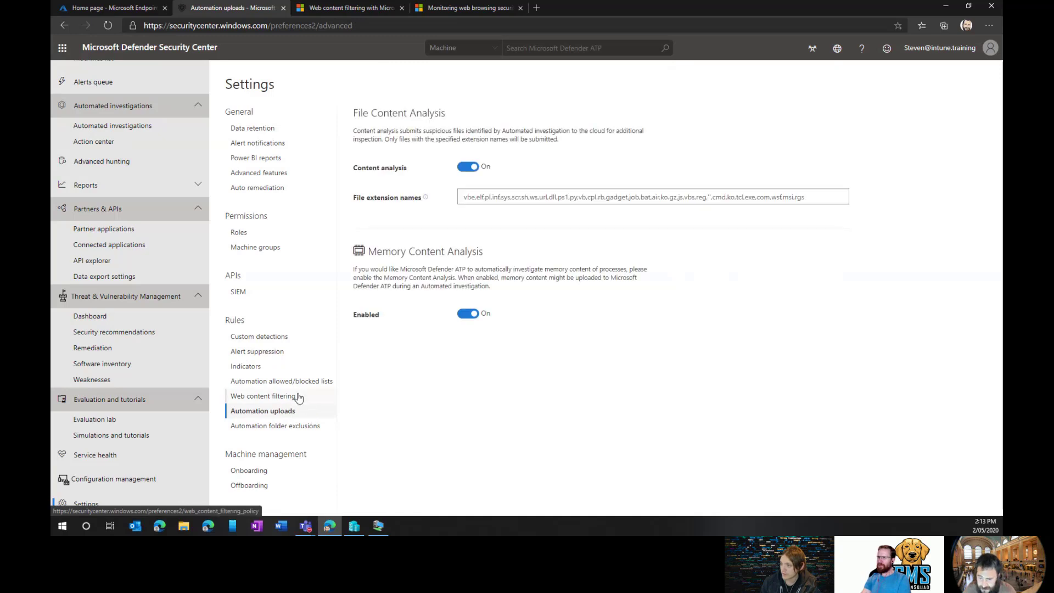
{"action": "left_click", "coordinate": [299, 397]}
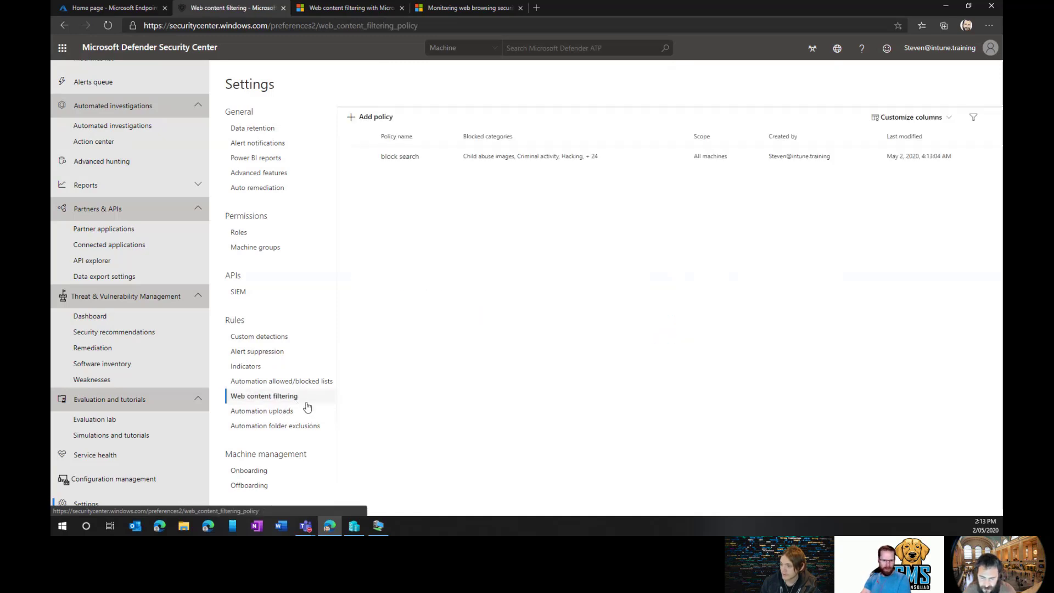
{"action": "left_click", "coordinate": [311, 382]}
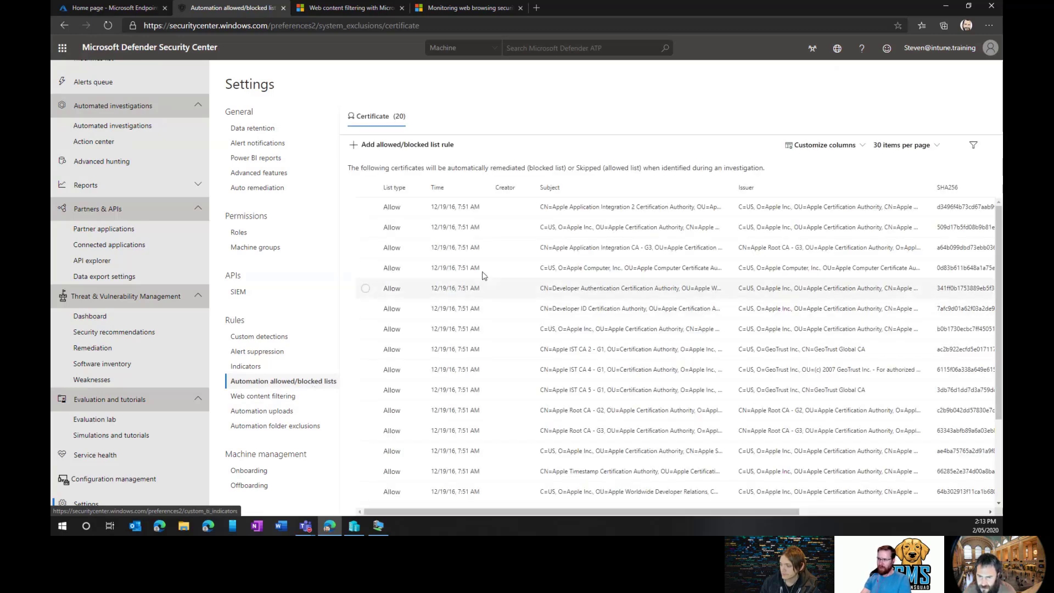
{"action": "left_click", "coordinate": [274, 396]}
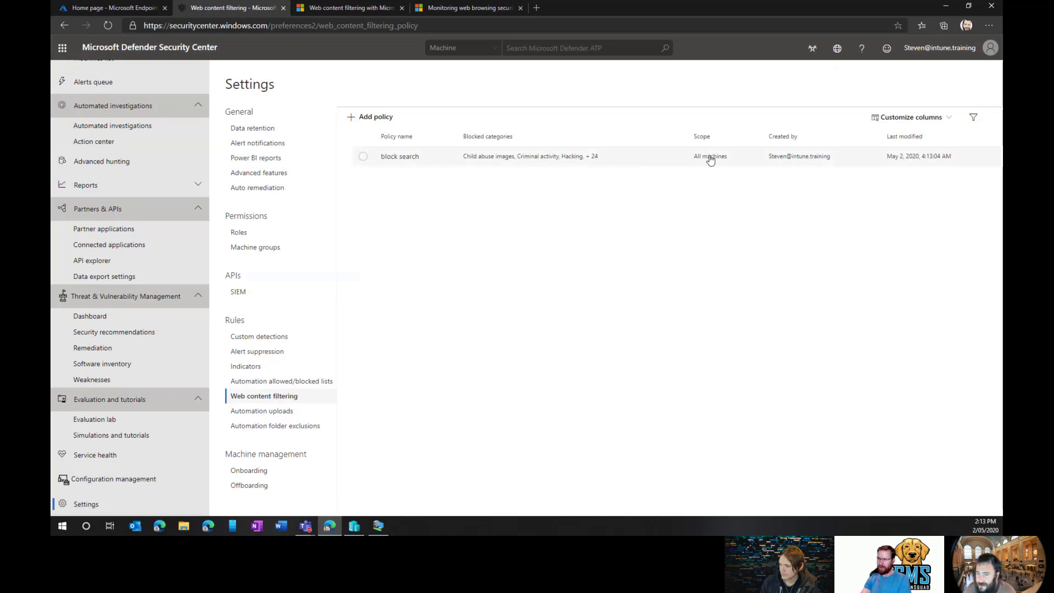
{"action": "left_click", "coordinate": [378, 526]}
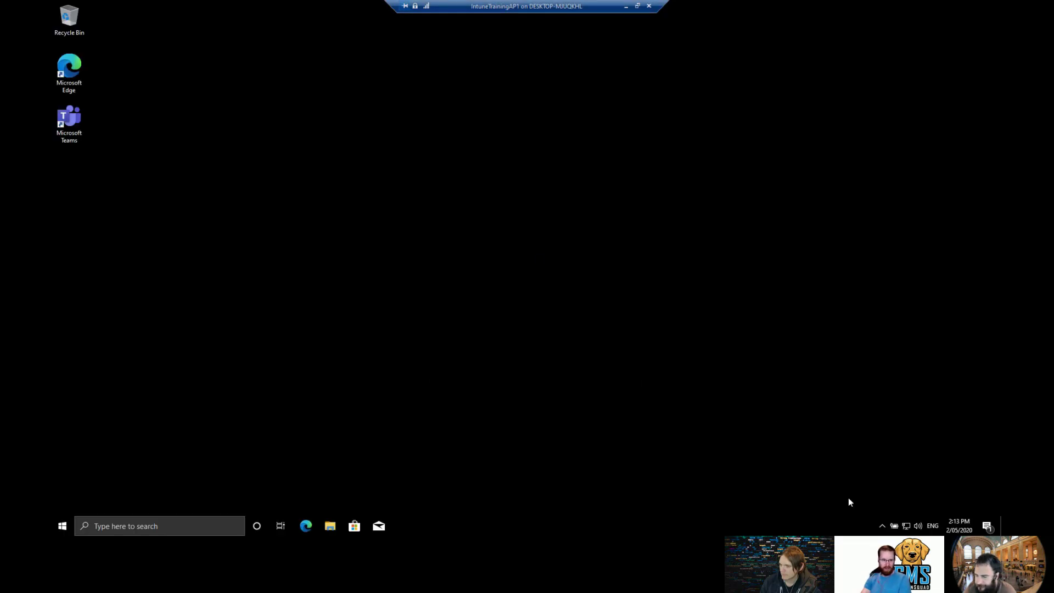
{"action": "left_click", "coordinate": [883, 528]}
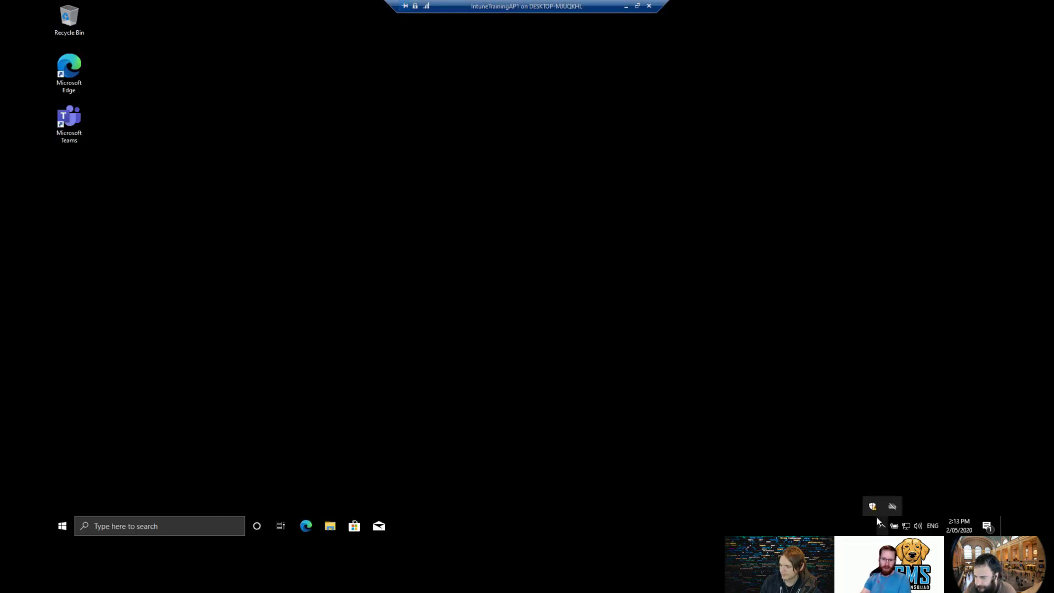
{"action": "left_click", "coordinate": [872, 506]}
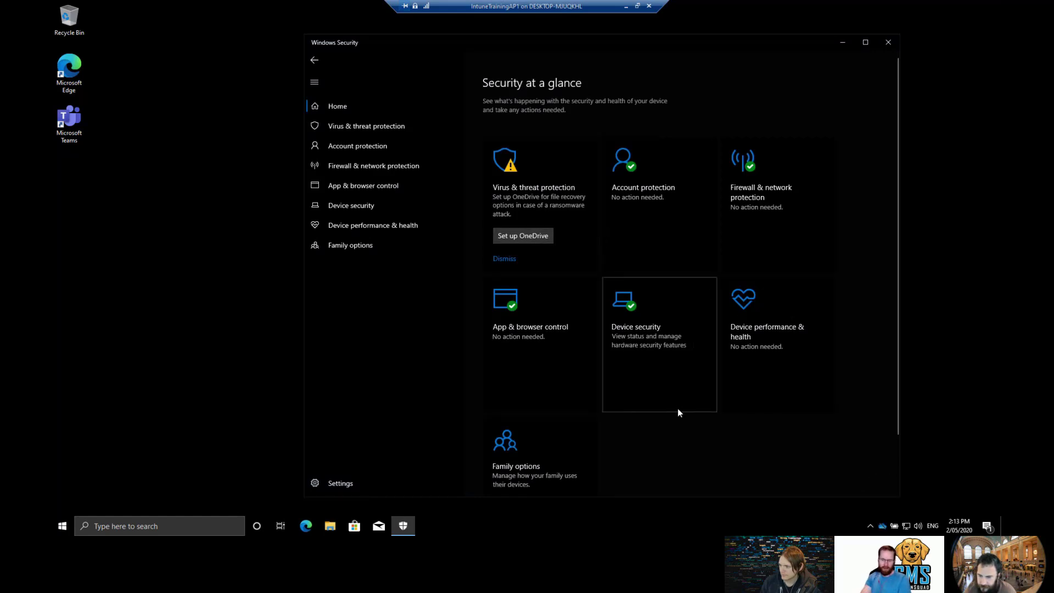
{"action": "left_click", "coordinate": [427, 524]}
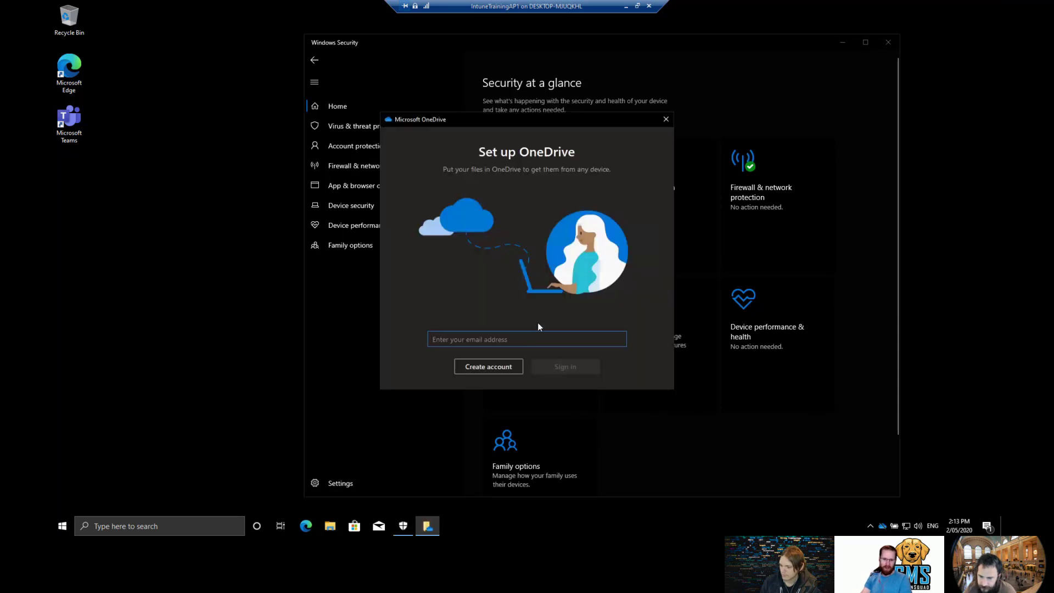
{"action": "left_click", "coordinate": [666, 119]}
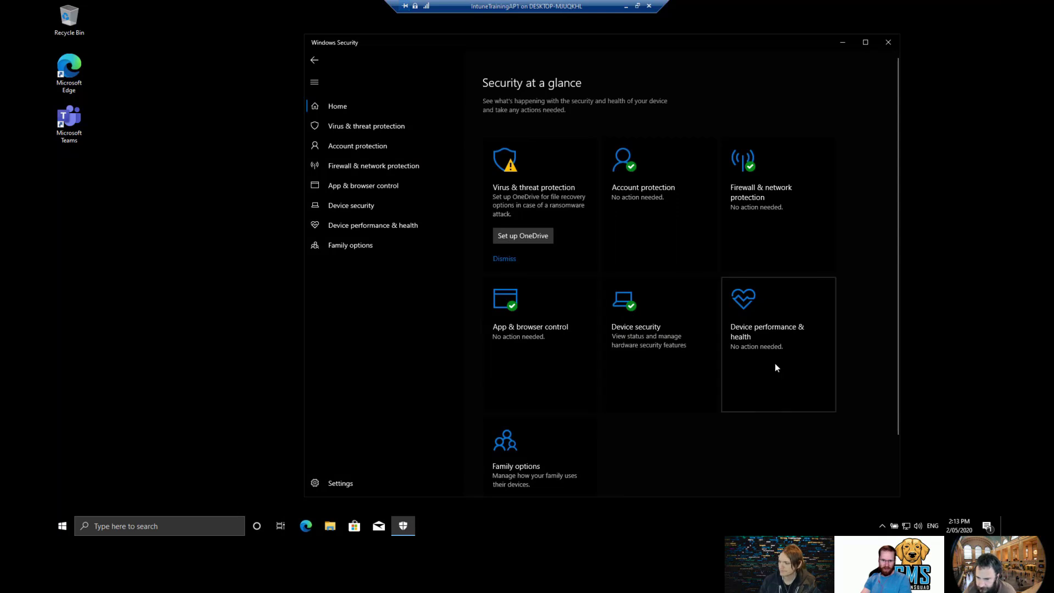
{"action": "scroll", "coordinate": [522, 407], "scroll_direction": "down", "scroll_amount": 1}
{"action": "scroll", "coordinate": [523, 407], "scroll_direction": "down", "scroll_amount": 2}
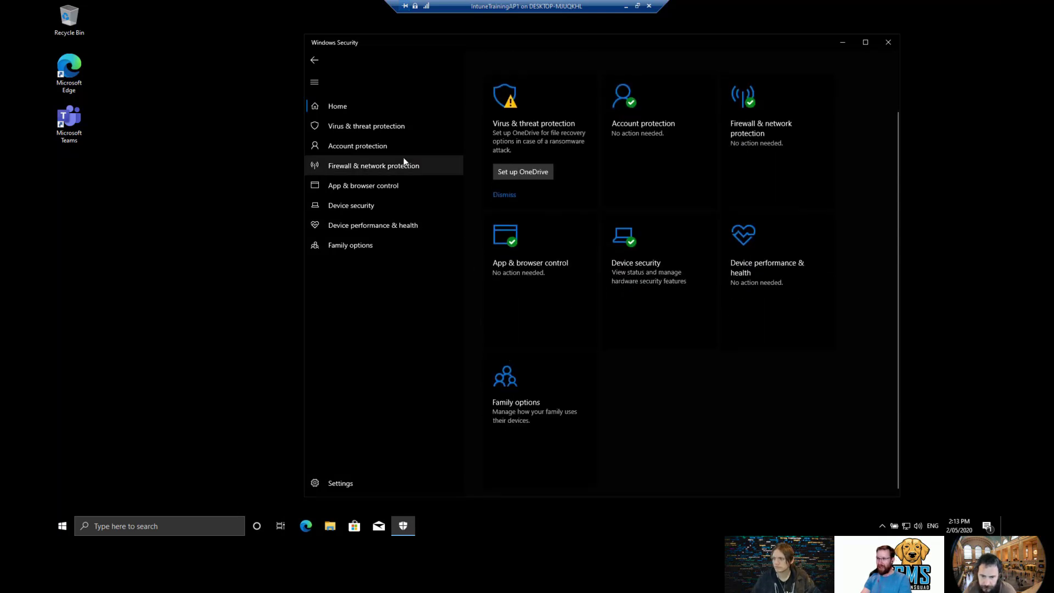
{"action": "left_click", "coordinate": [390, 126]}
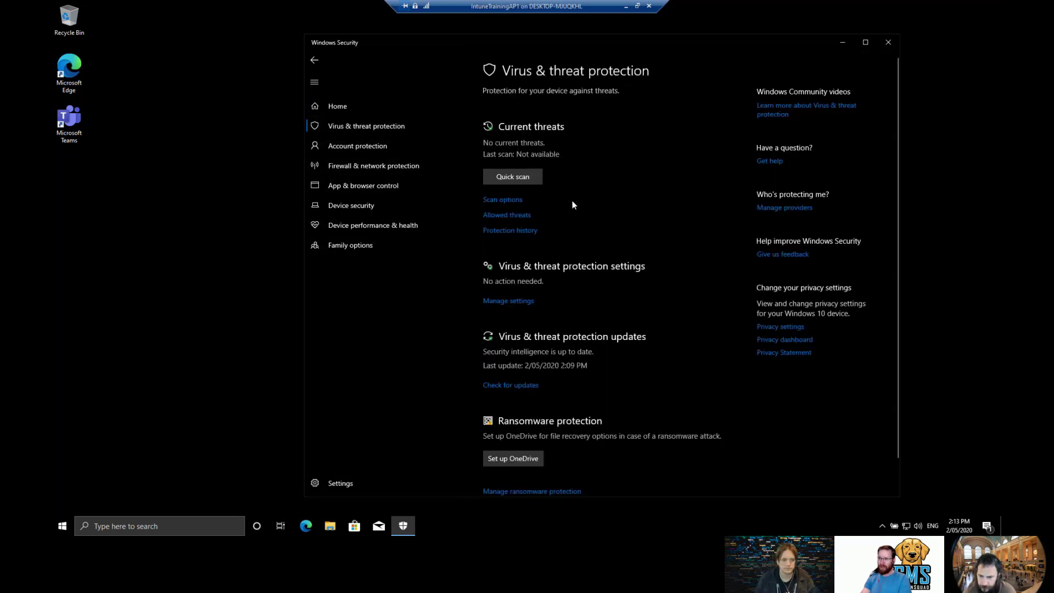
{"action": "scroll", "coordinate": [615, 216], "scroll_direction": "down", "scroll_amount": 1}
{"action": "scroll", "coordinate": [662, 245], "scroll_direction": "up", "scroll_amount": 1}
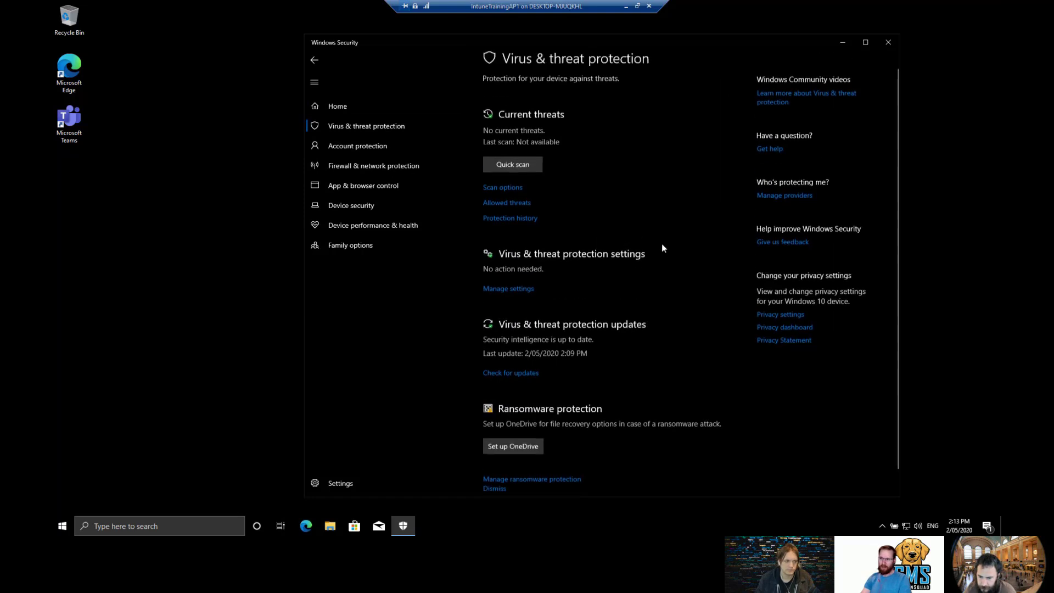
{"action": "left_click", "coordinate": [376, 148]}
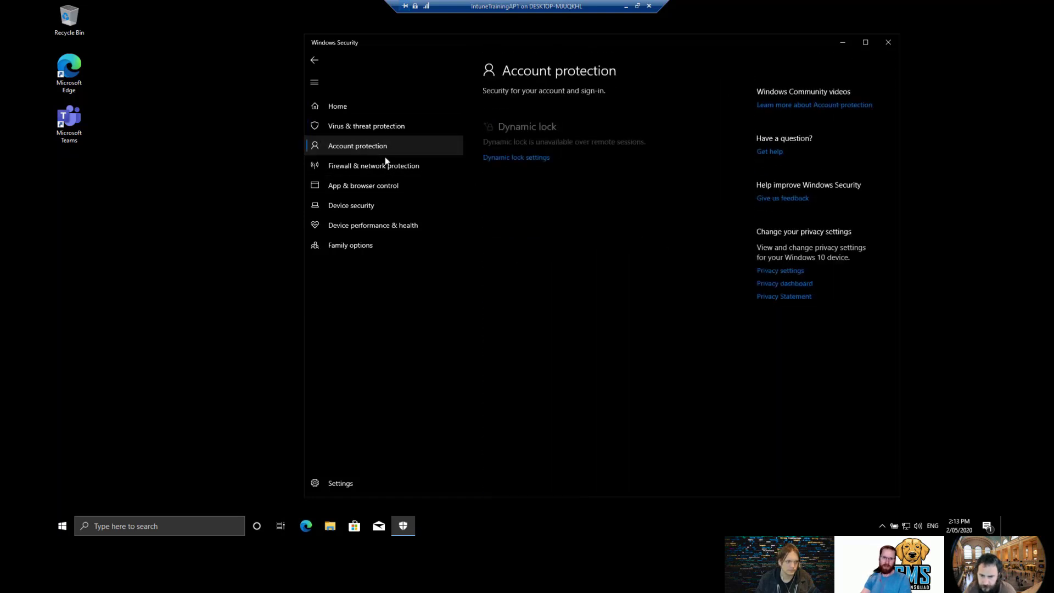
{"action": "left_click", "coordinate": [387, 212]}
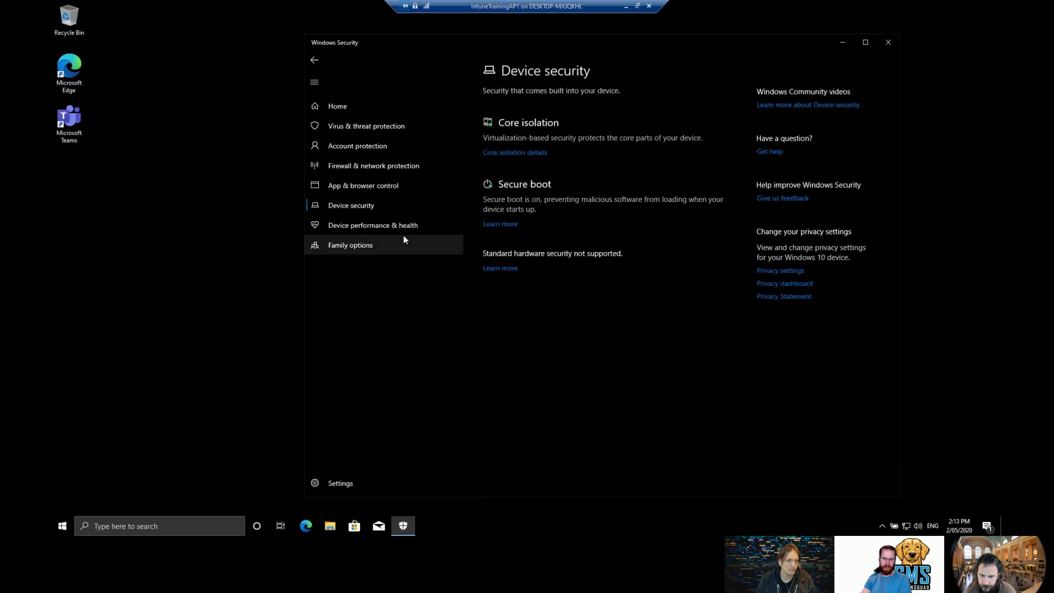
{"action": "left_click", "coordinate": [403, 228]}
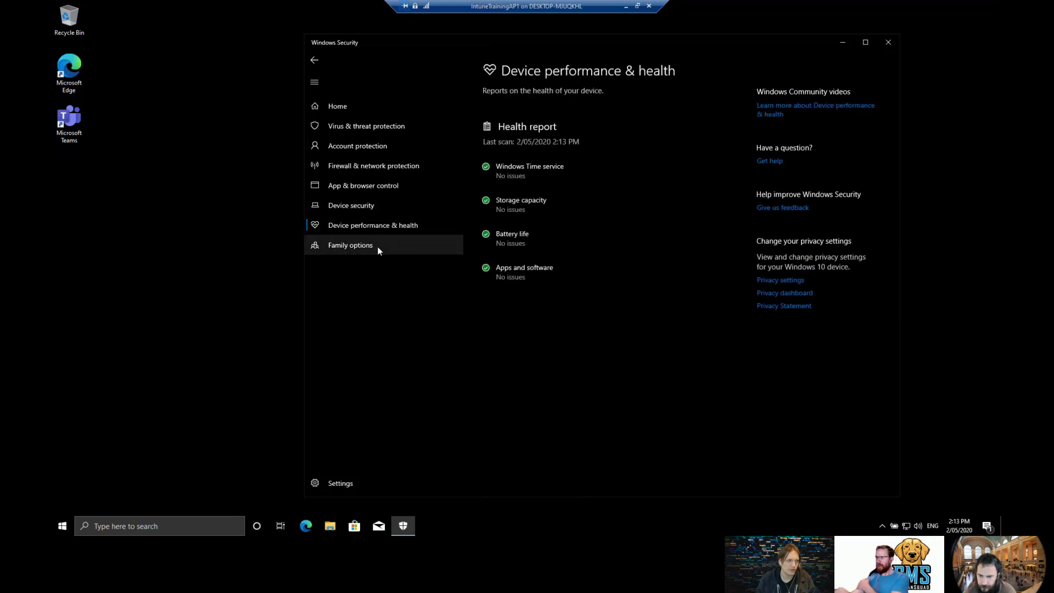
{"action": "left_click", "coordinate": [384, 245]}
{"action": "left_click", "coordinate": [894, 43]}
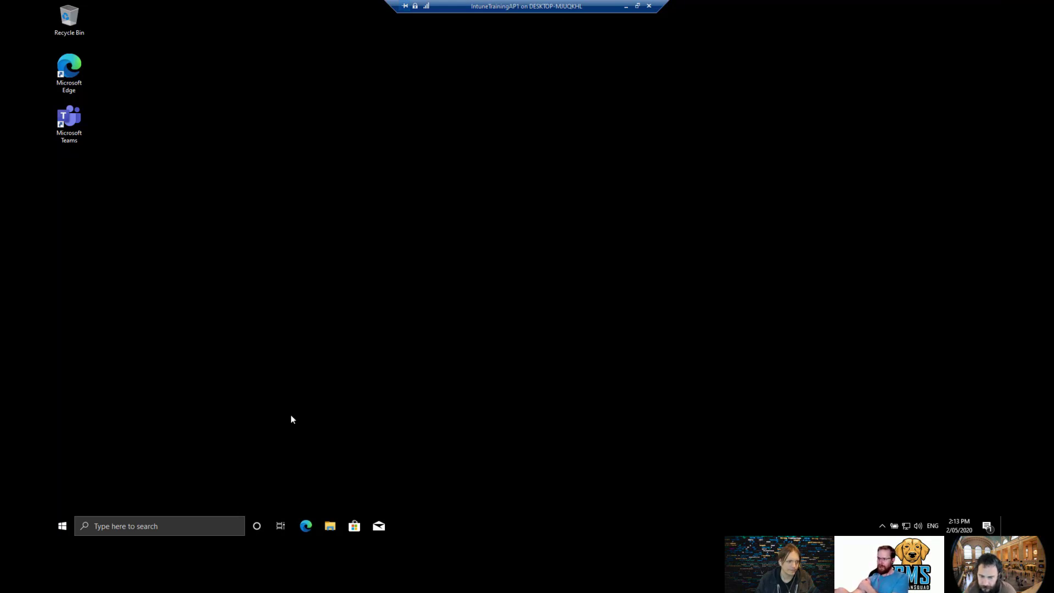
{"action": "left_click", "coordinate": [305, 526]}
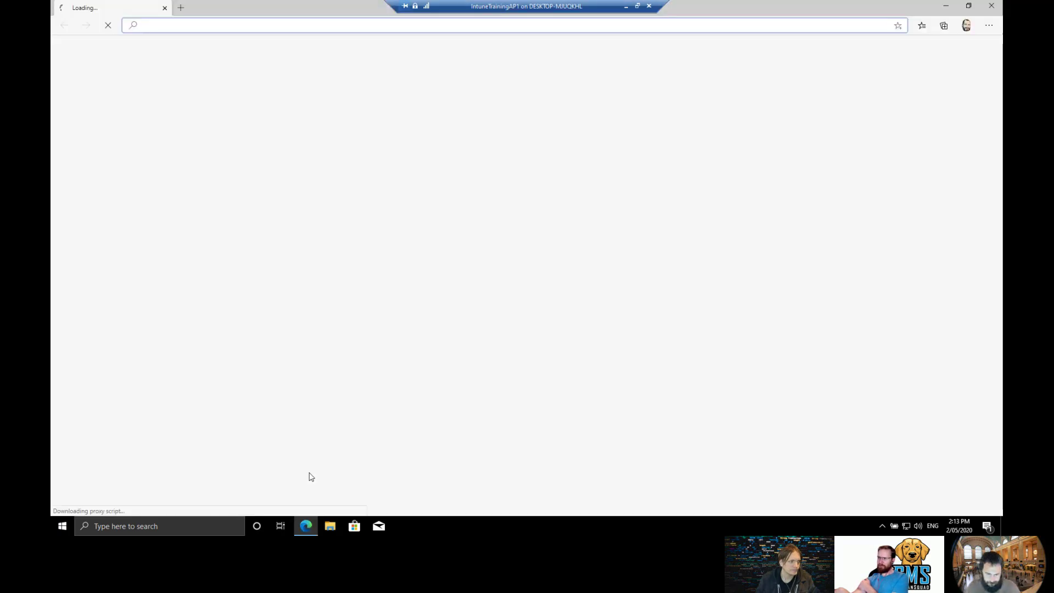
{"action": "type", "text": "face"}
{"action": "key", "text": "Return"}
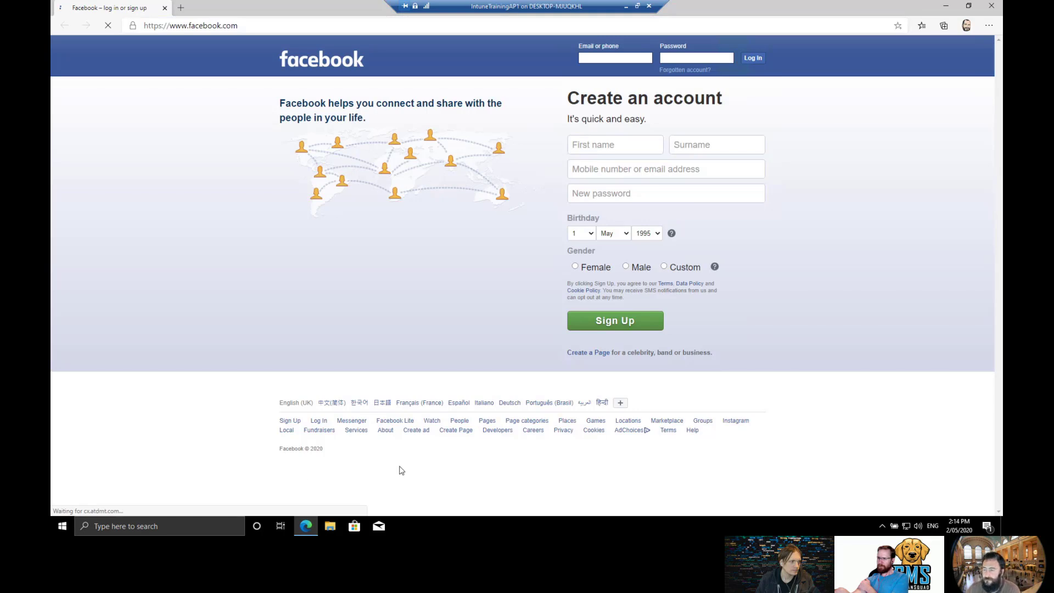
{"action": "left_click", "coordinate": [992, 8]}
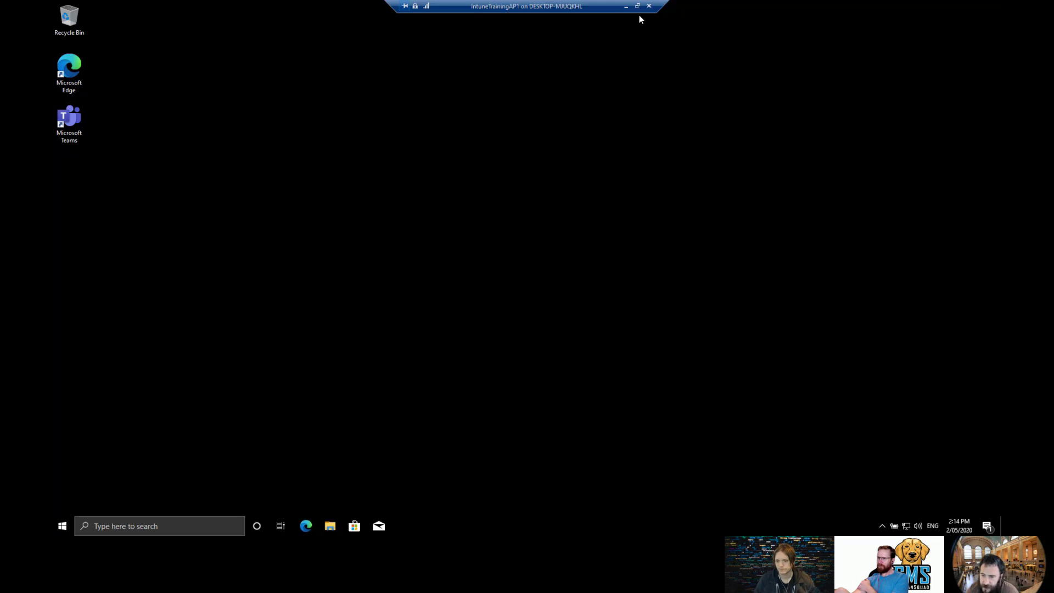
Back in the Defender portal, review the block search policy details and its Adult content subcategories.
{"action": "left_click", "coordinate": [625, 6]}
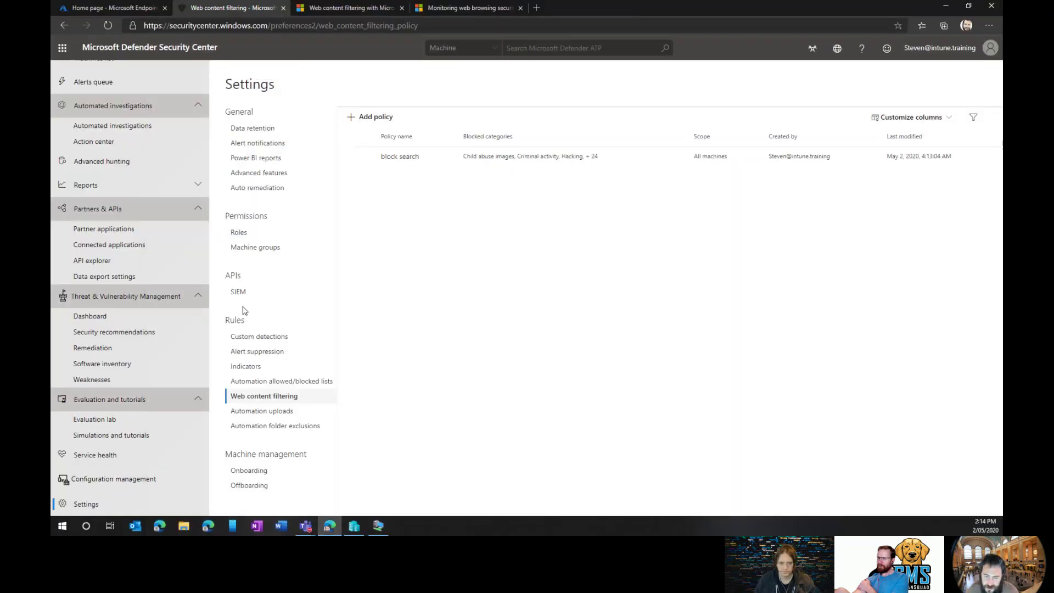
{"action": "left_click", "coordinate": [573, 160]}
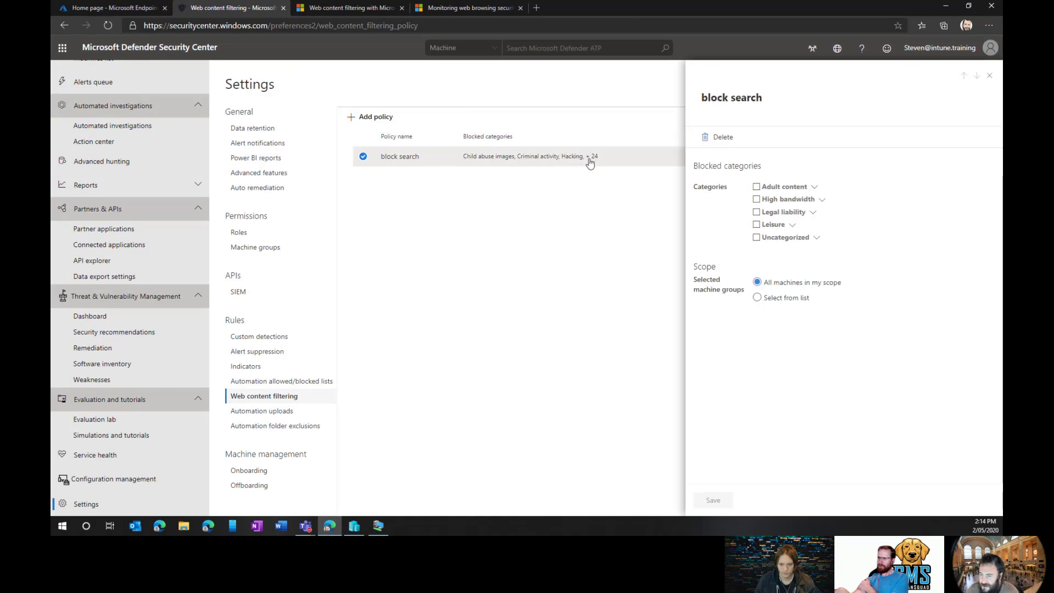
{"action": "left_click", "coordinate": [816, 188]}
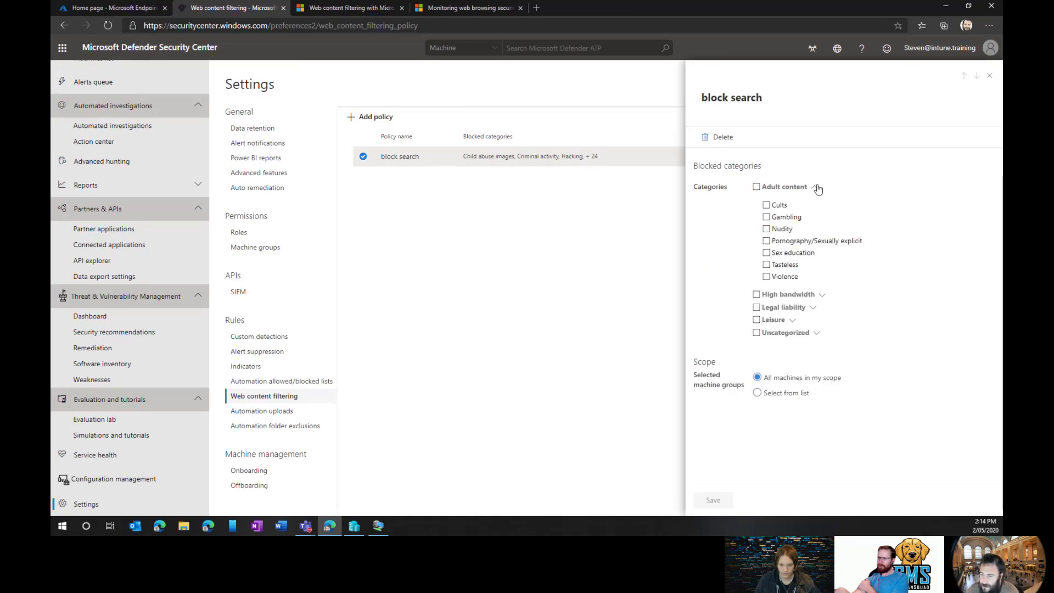
{"action": "left_click", "coordinate": [817, 188]}
{"action": "left_click", "coordinate": [989, 75]}
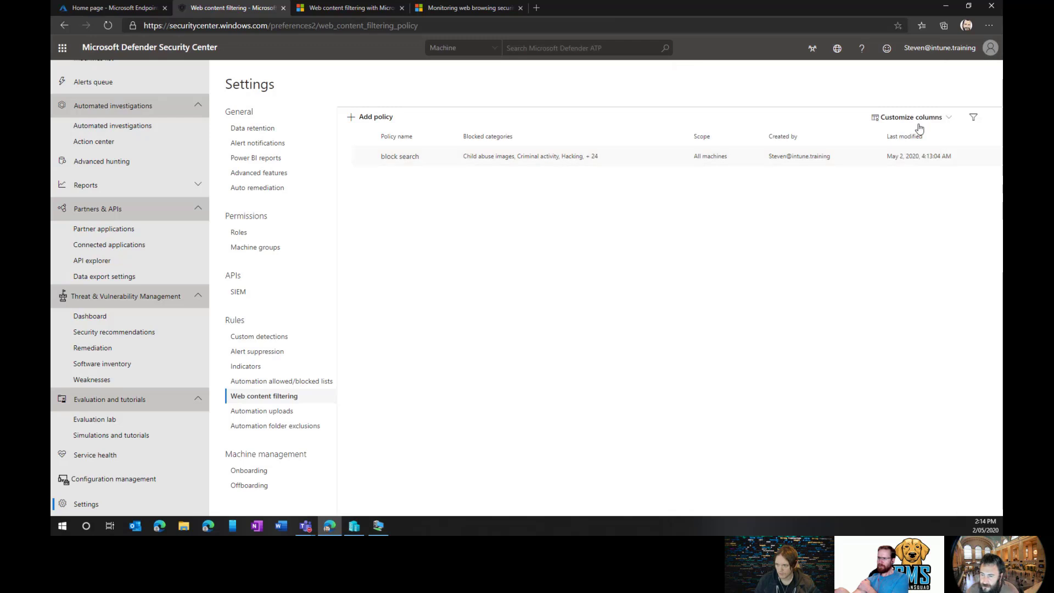
{"action": "left_click", "coordinate": [363, 157]}
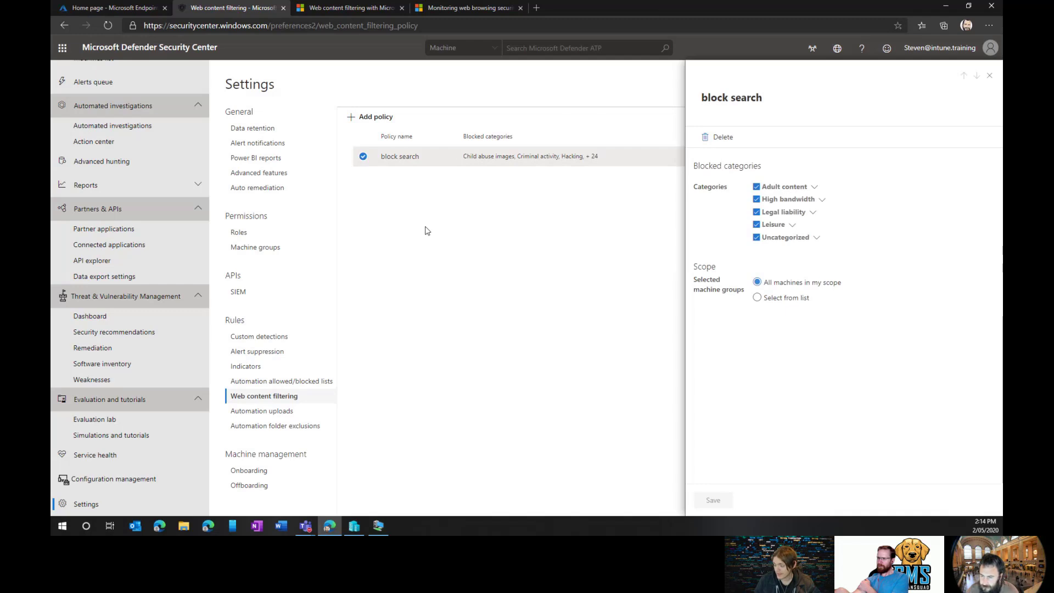
{"action": "left_click", "coordinate": [989, 76]}
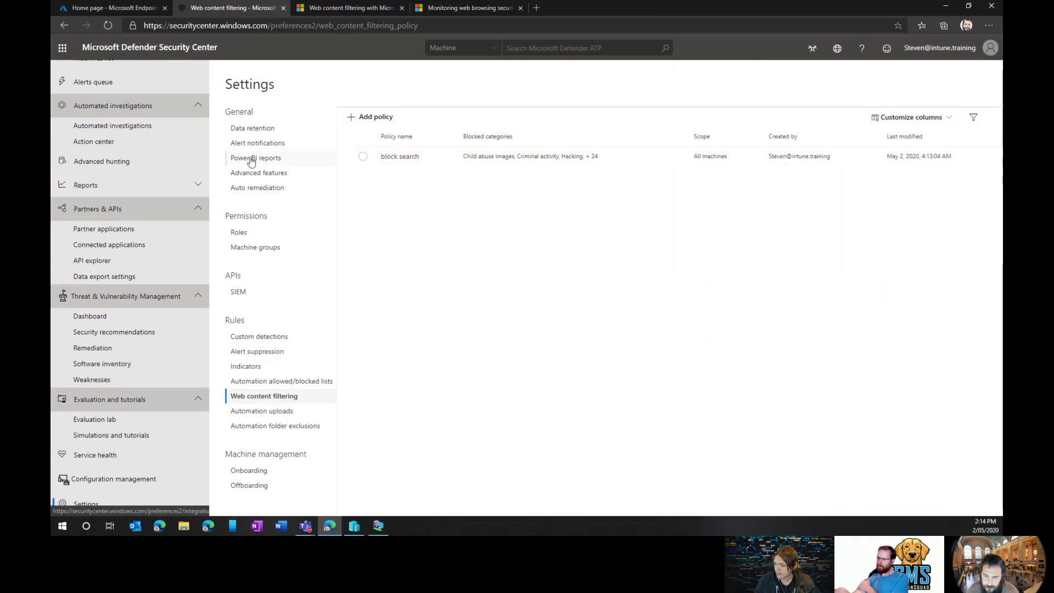
Show the Automation allowed/blocked lists page with its certificate rules.
{"action": "left_click", "coordinate": [262, 382]}
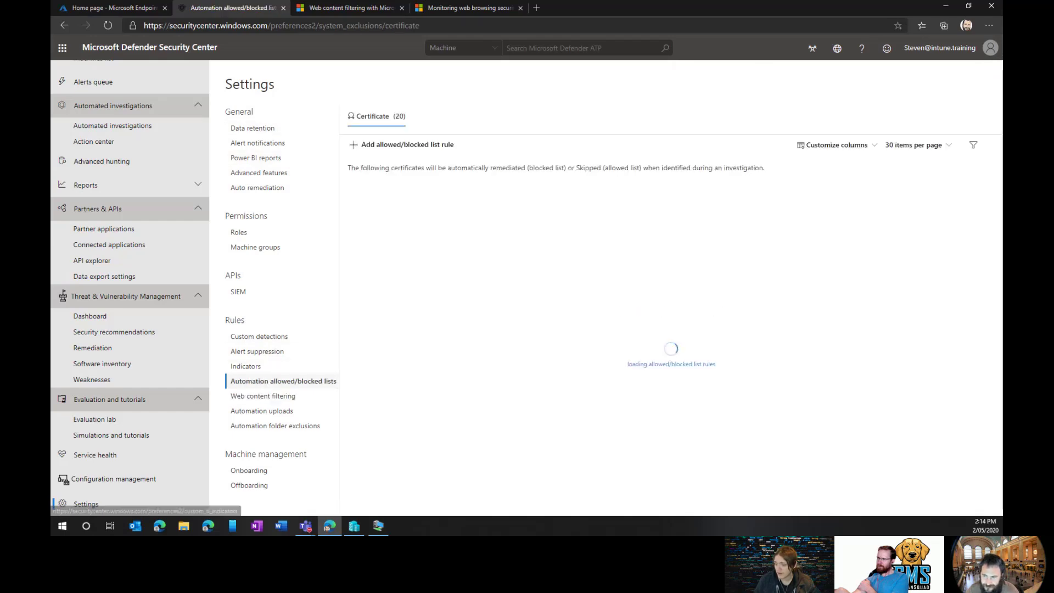
{"action": "scroll", "coordinate": [526, 281], "scroll_direction": "down", "scroll_amount": 2}
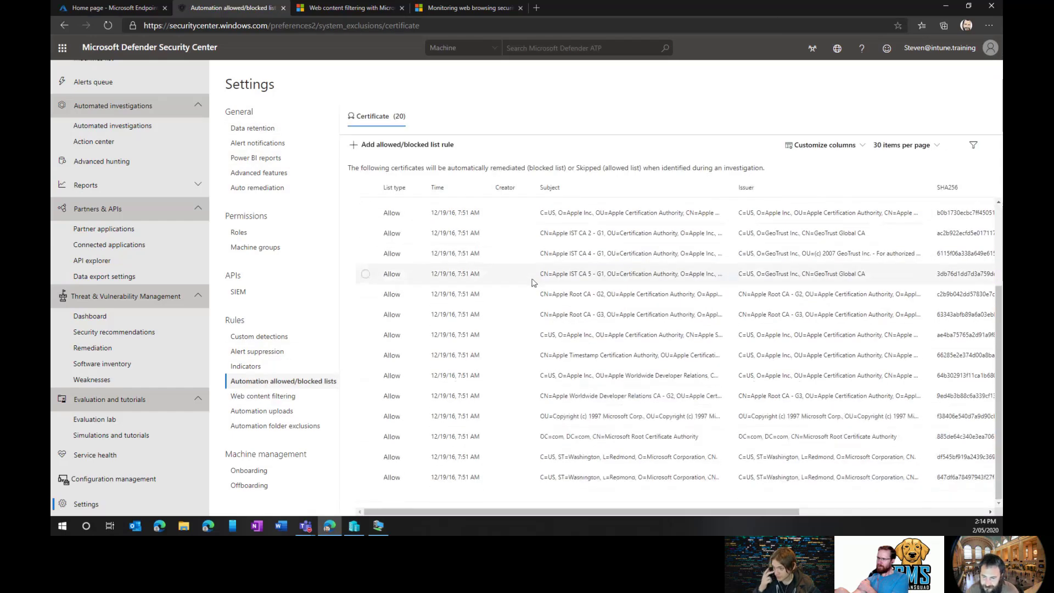
{"action": "scroll", "coordinate": [494, 283], "scroll_direction": "up", "scroll_amount": 3}
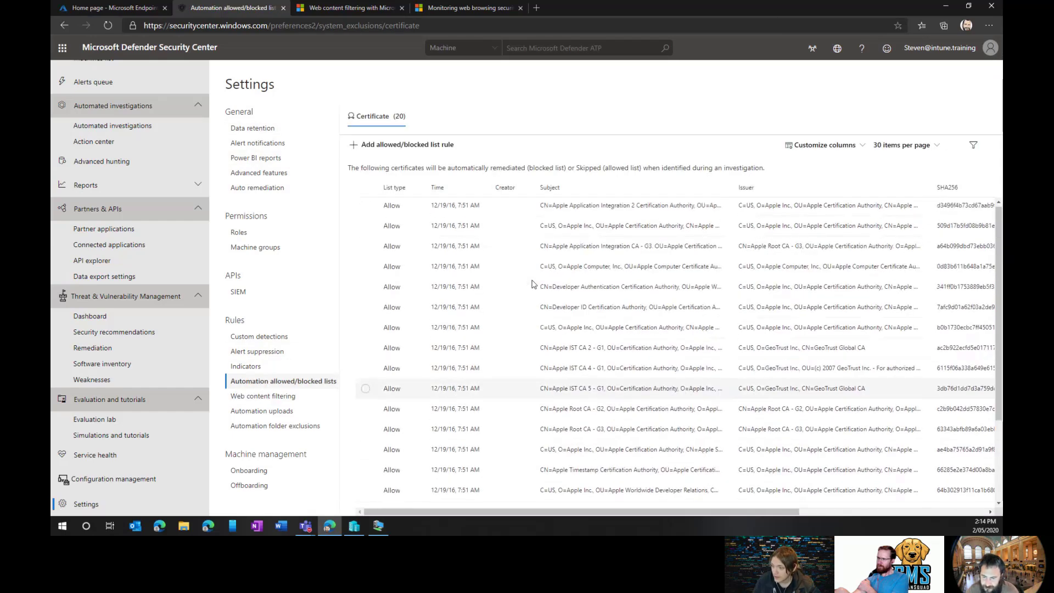
Browse the Data retention, Alert notifications and Power BI reports settings, then return to Web content filtering.
{"action": "left_click", "coordinate": [264, 131]}
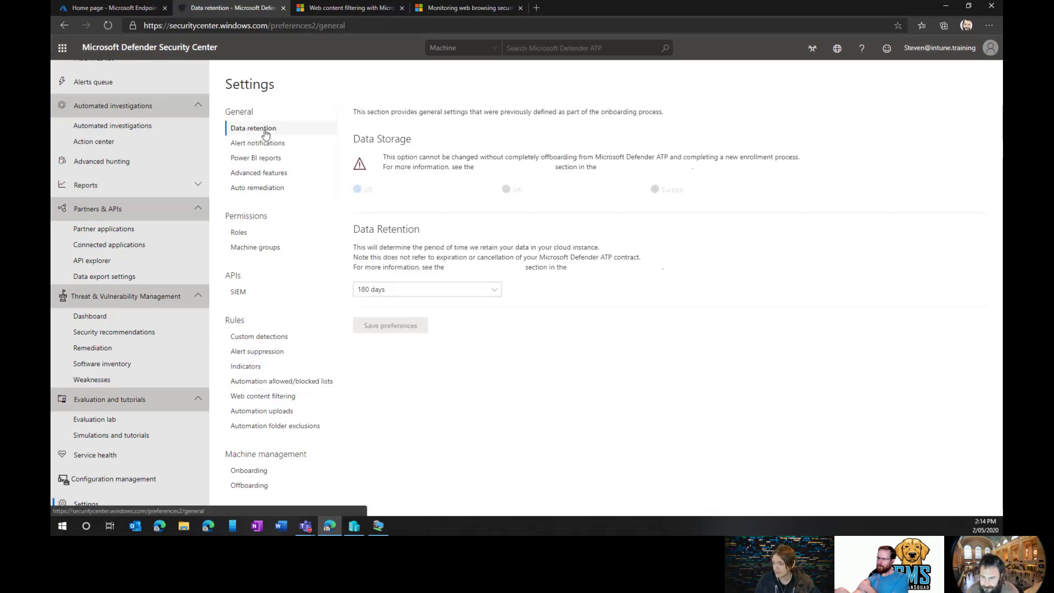
{"action": "left_click", "coordinate": [280, 145]}
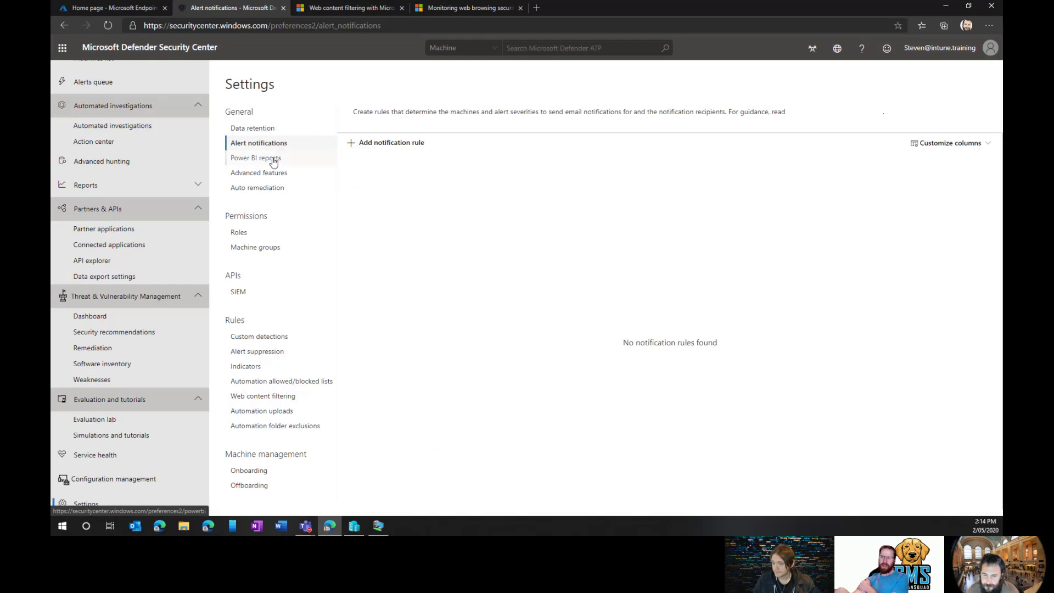
{"action": "left_click", "coordinate": [271, 160]}
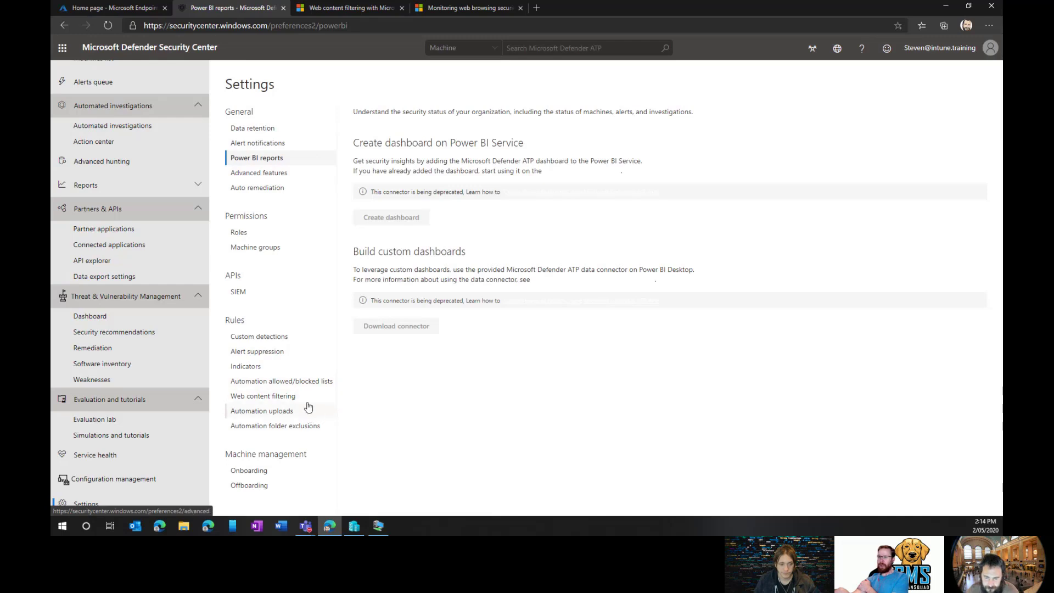
{"action": "left_click", "coordinate": [291, 396]}
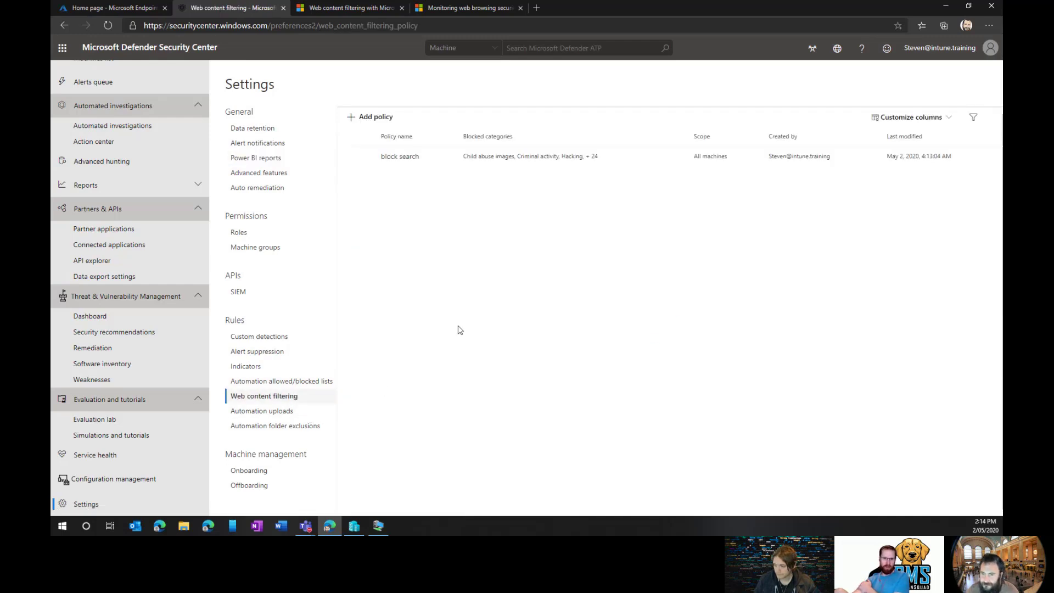
Switch to the Microsoft Docs tab and open the Web content filtering article.
{"action": "left_click", "coordinate": [319, 8]}
{"action": "left_click", "coordinate": [448, 9]}
{"action": "scroll", "coordinate": [470, 183], "scroll_direction": "up", "scroll_amount": 15}
{"action": "scroll", "coordinate": [207, 198], "scroll_direction": "up", "scroll_amount": 3}
{"action": "left_click", "coordinate": [214, 356]}
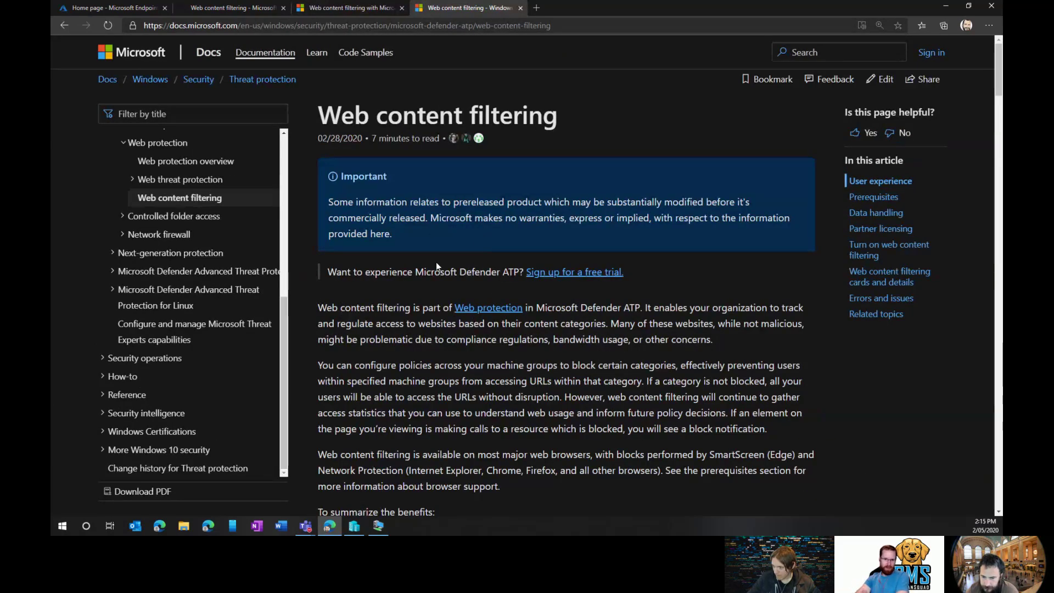
Read the article's Important notice, then list the 4 closed feedback issues at the bottom.
{"action": "left_click_drag", "start_coordinate": [414, 236], "coordinate": [327, 196]}
{"action": "left_click", "coordinate": [451, 235]}
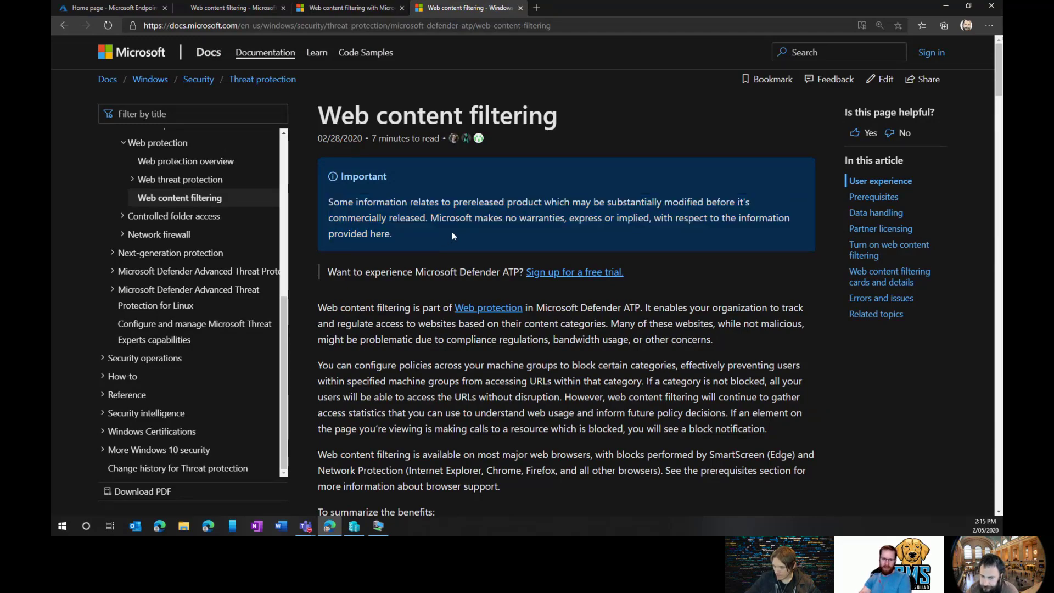
{"action": "scroll", "coordinate": [452, 232], "scroll_direction": "down", "scroll_amount": 5}
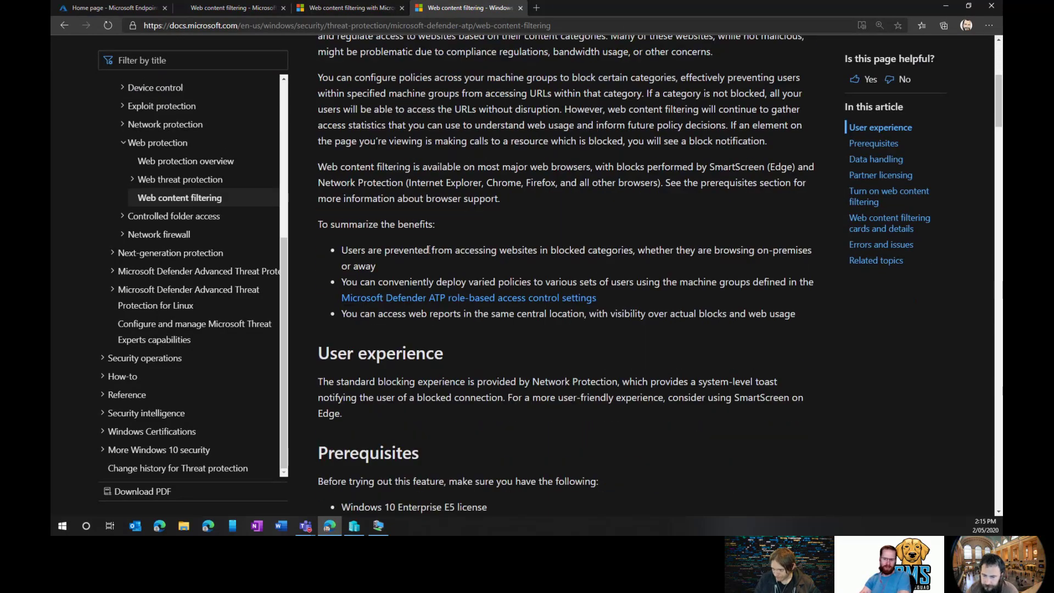
{"action": "scroll", "coordinate": [527, 239], "scroll_direction": "down", "scroll_amount": 20}
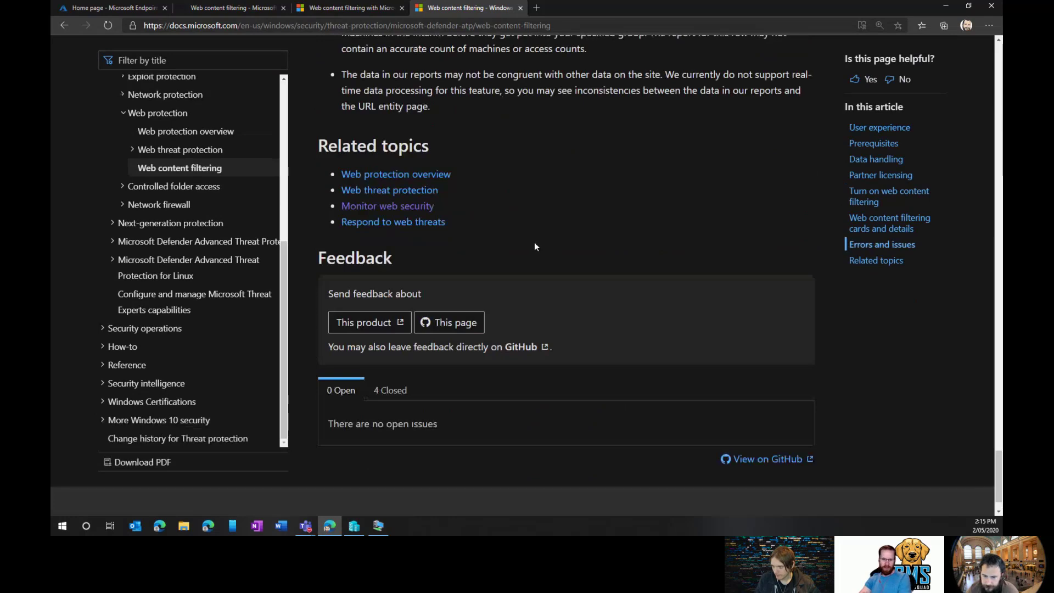
{"action": "scroll", "coordinate": [536, 247], "scroll_direction": "up", "scroll_amount": 15}
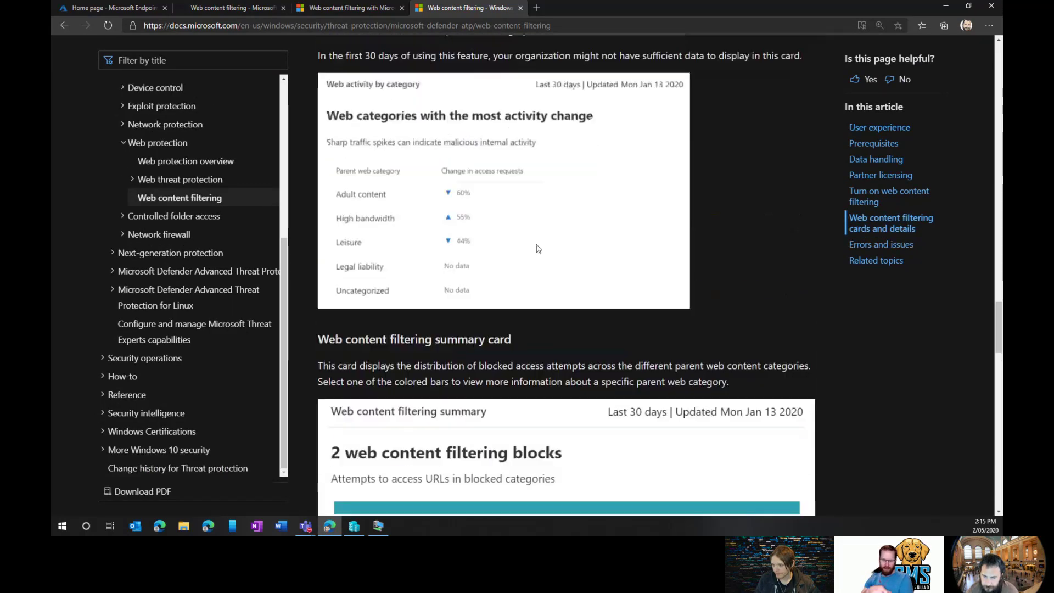
{"action": "scroll", "coordinate": [538, 249], "scroll_direction": "up", "scroll_amount": 15}
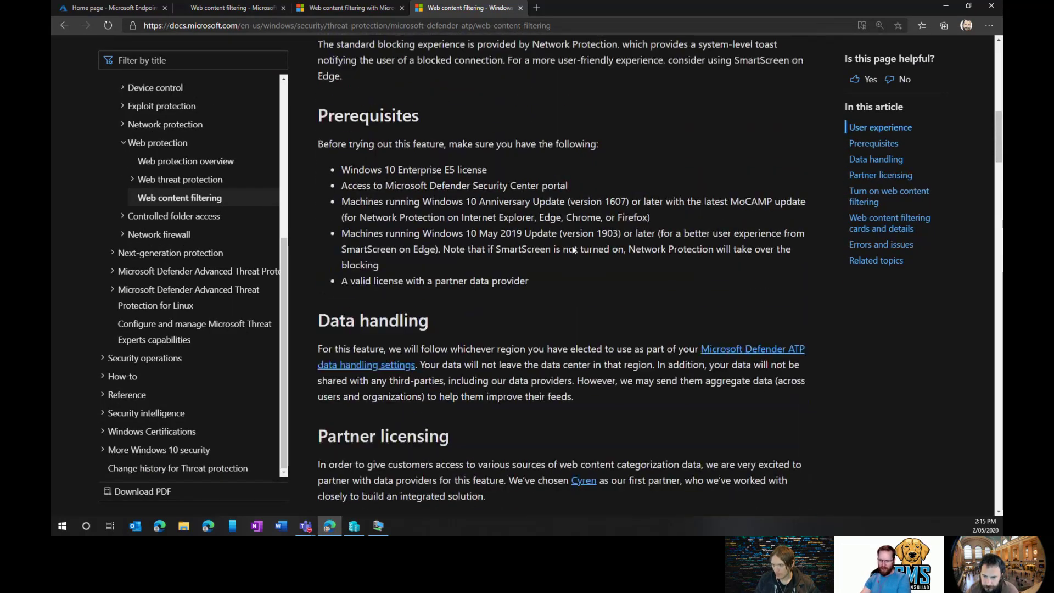
{"action": "scroll", "coordinate": [572, 245], "scroll_direction": "up", "scroll_amount": 3}
{"action": "scroll", "coordinate": [583, 249], "scroll_direction": "down", "scroll_amount": 20}
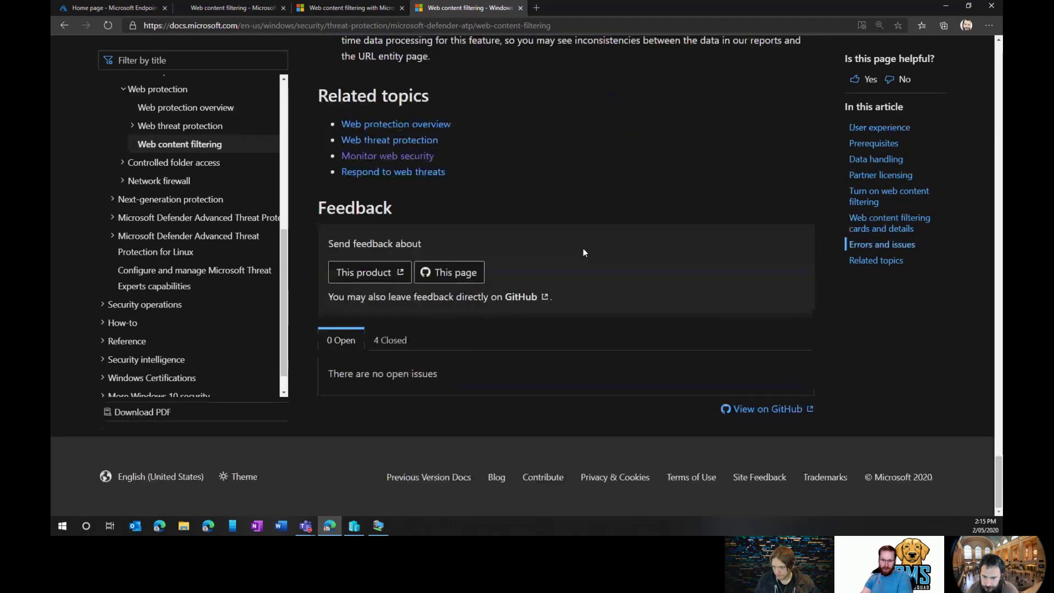
{"action": "left_click", "coordinate": [390, 340]}
{"action": "scroll", "coordinate": [620, 266], "scroll_direction": "down", "scroll_amount": 2}
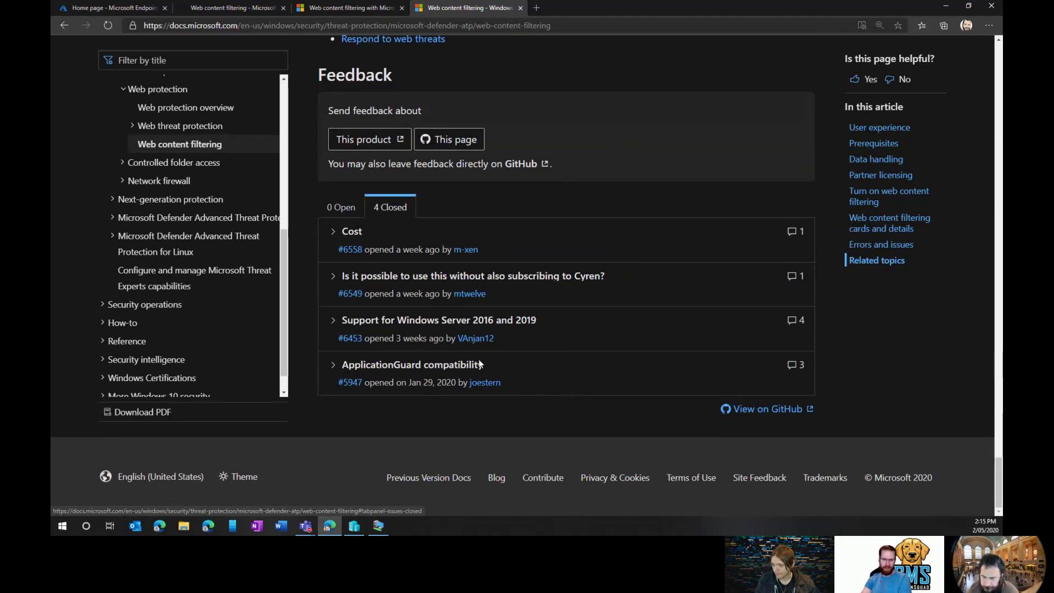
{"action": "left_click", "coordinate": [333, 367]}
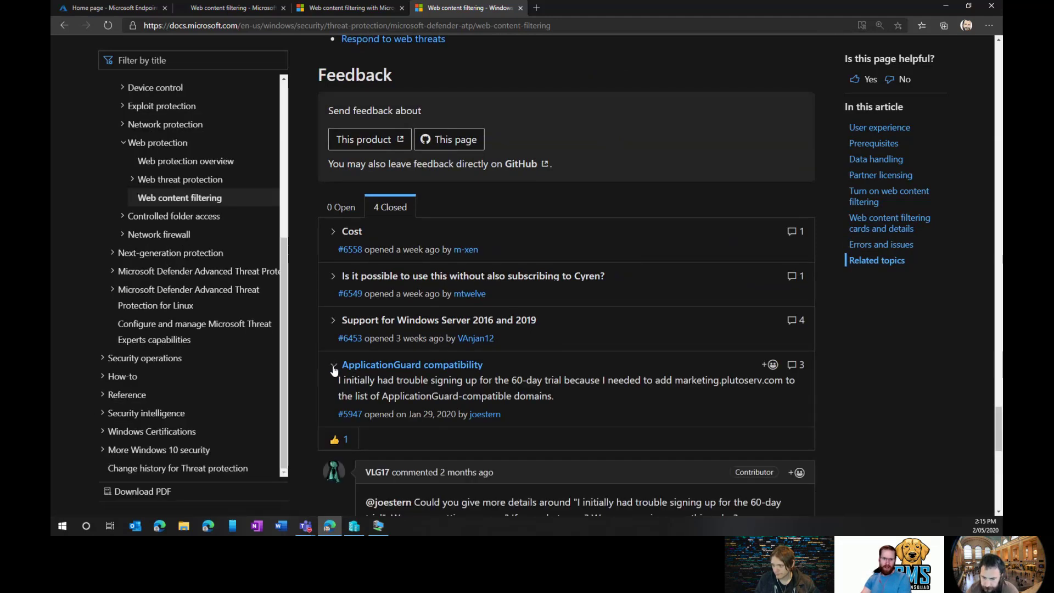
{"action": "scroll", "coordinate": [332, 368], "scroll_direction": "down", "scroll_amount": 6}
{"action": "scroll", "coordinate": [330, 384], "scroll_direction": "up", "scroll_amount": 7}
{"action": "left_click", "coordinate": [333, 436]}
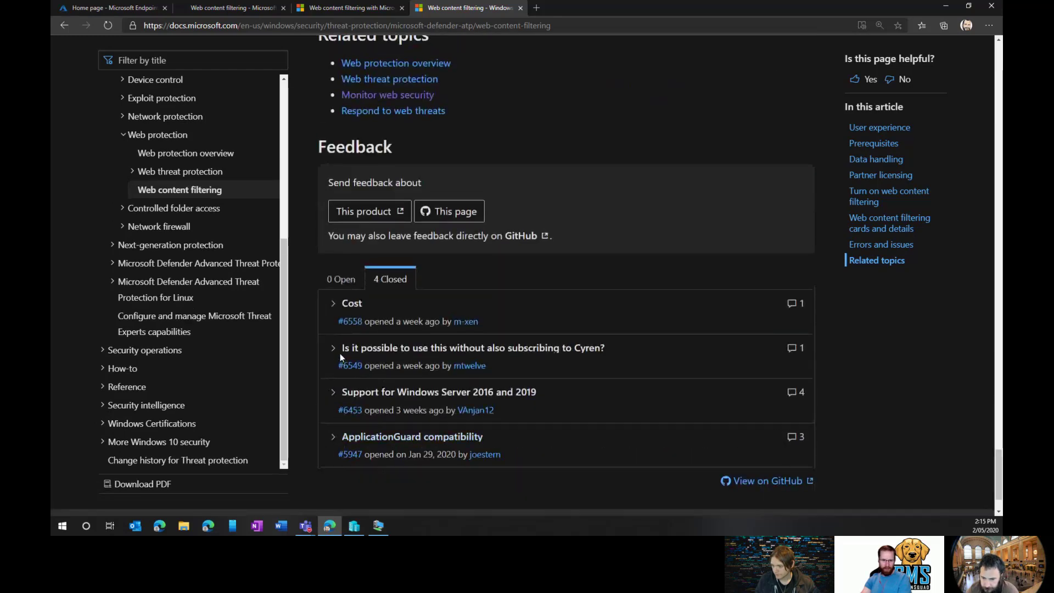
{"action": "left_click", "coordinate": [333, 309]}
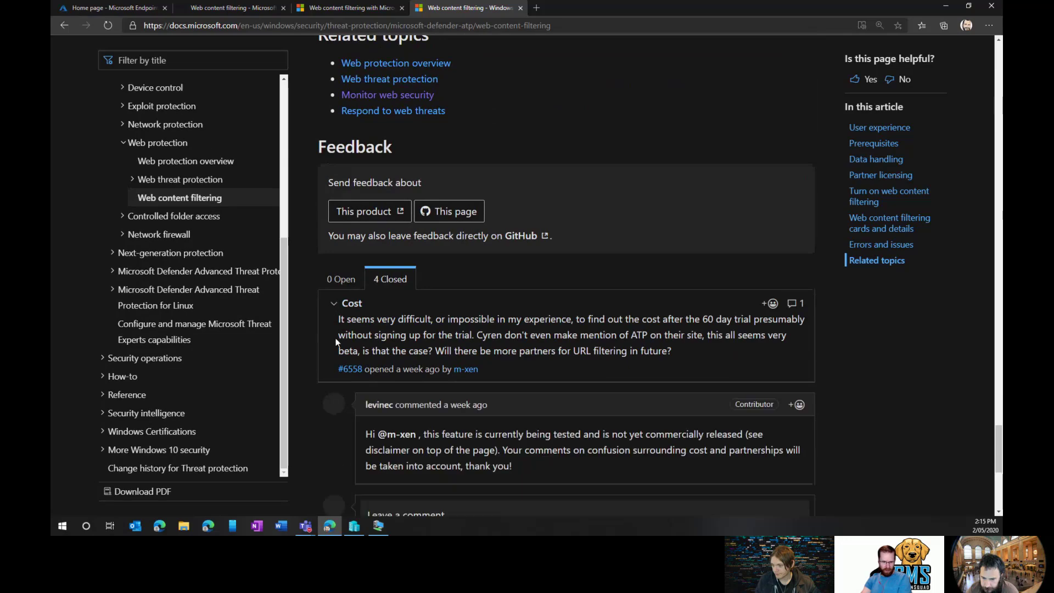
{"action": "scroll", "coordinate": [483, 316], "scroll_direction": "down", "scroll_amount": 3}
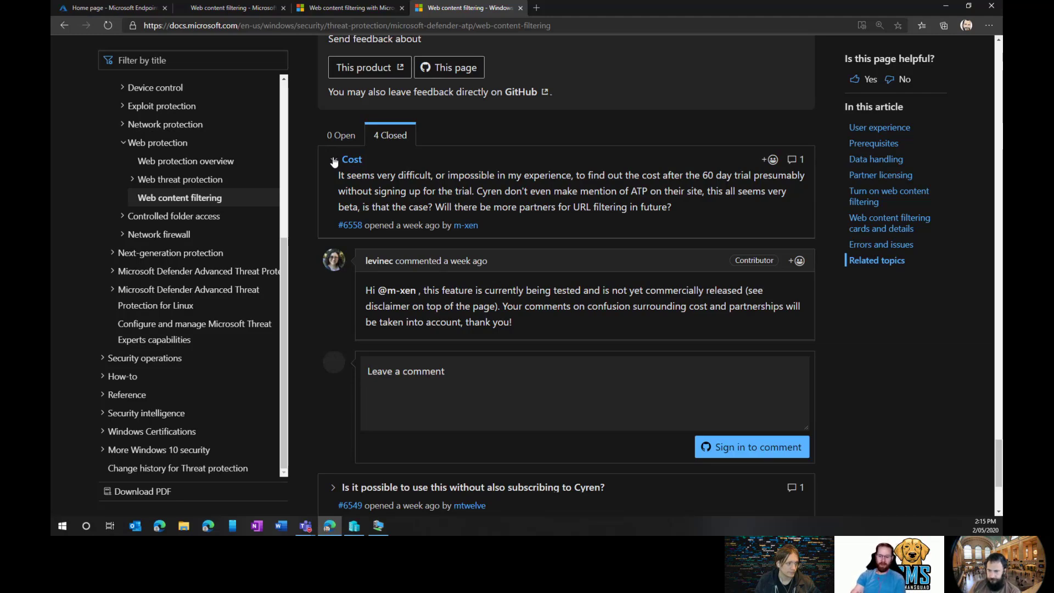
{"action": "left_click", "coordinate": [333, 160]}
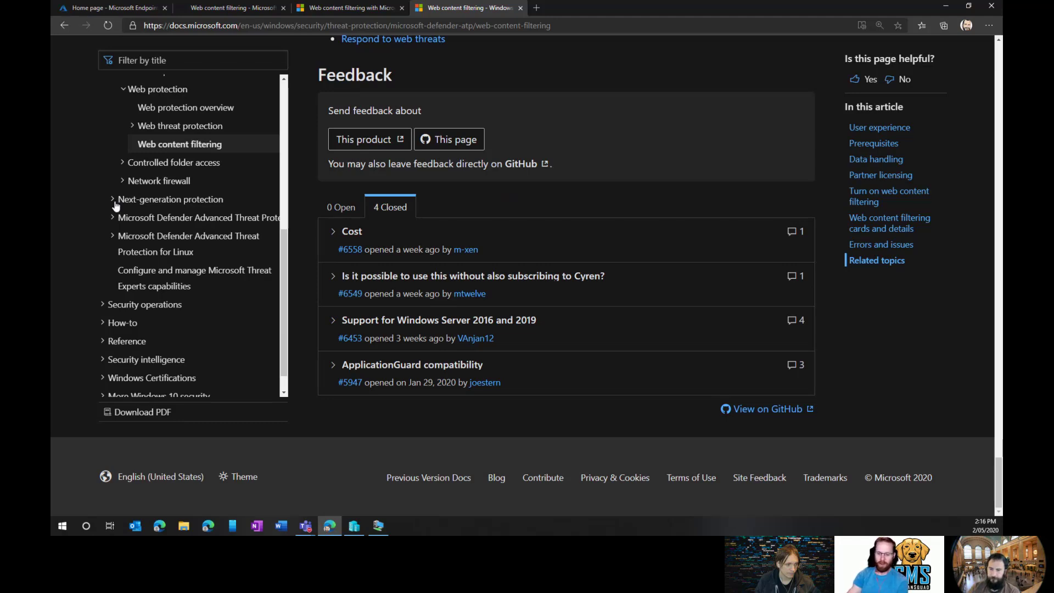
Dismiss the Tech Community survey, check Defender's web content filtering settings, then switch to the test VM.
{"action": "left_click", "coordinate": [342, 9]}
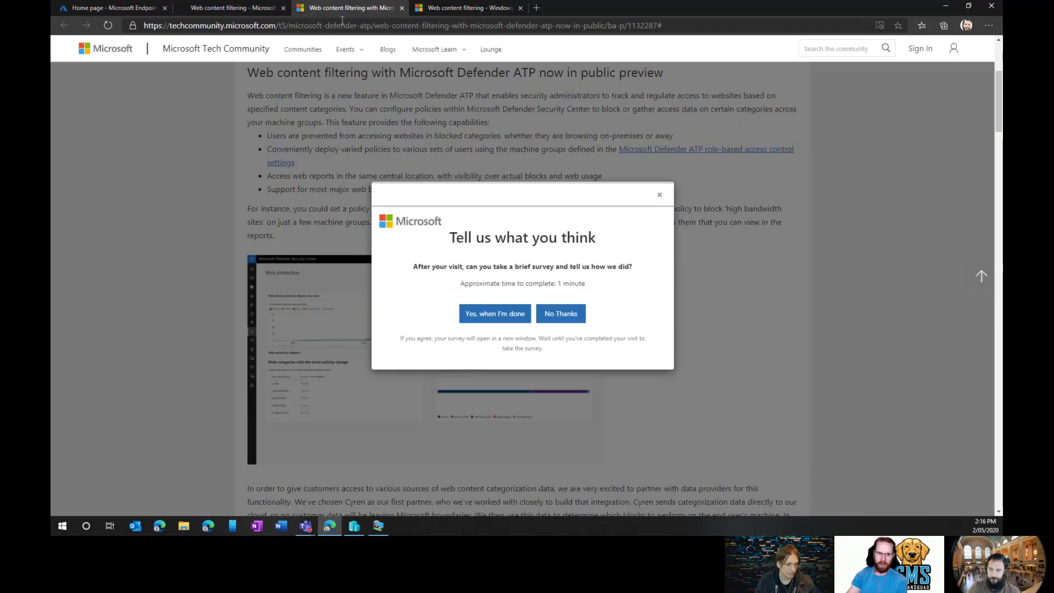
{"action": "left_click", "coordinate": [660, 198]}
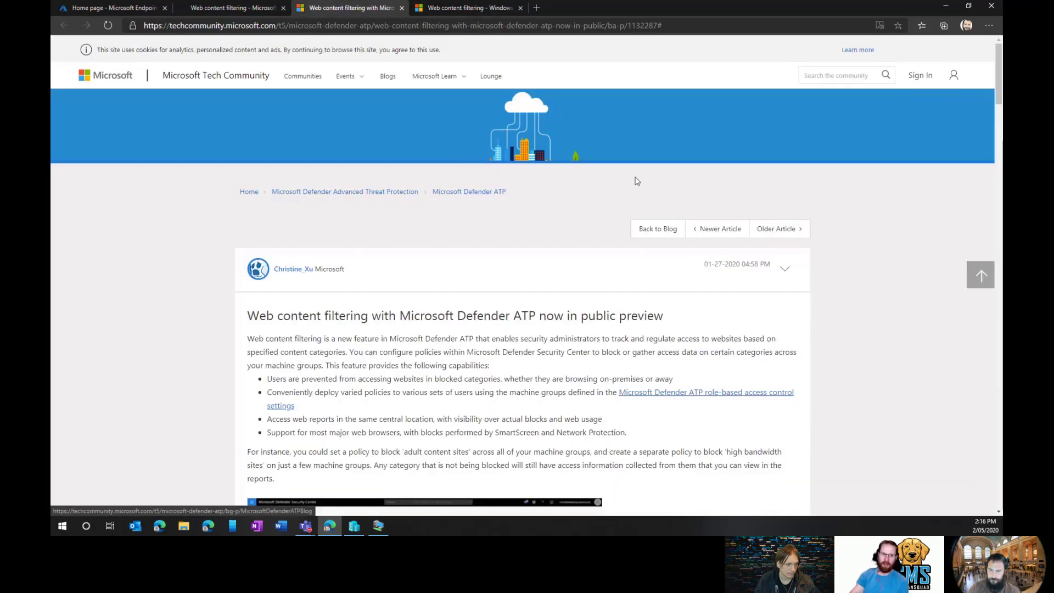
{"action": "left_click", "coordinate": [222, 7]}
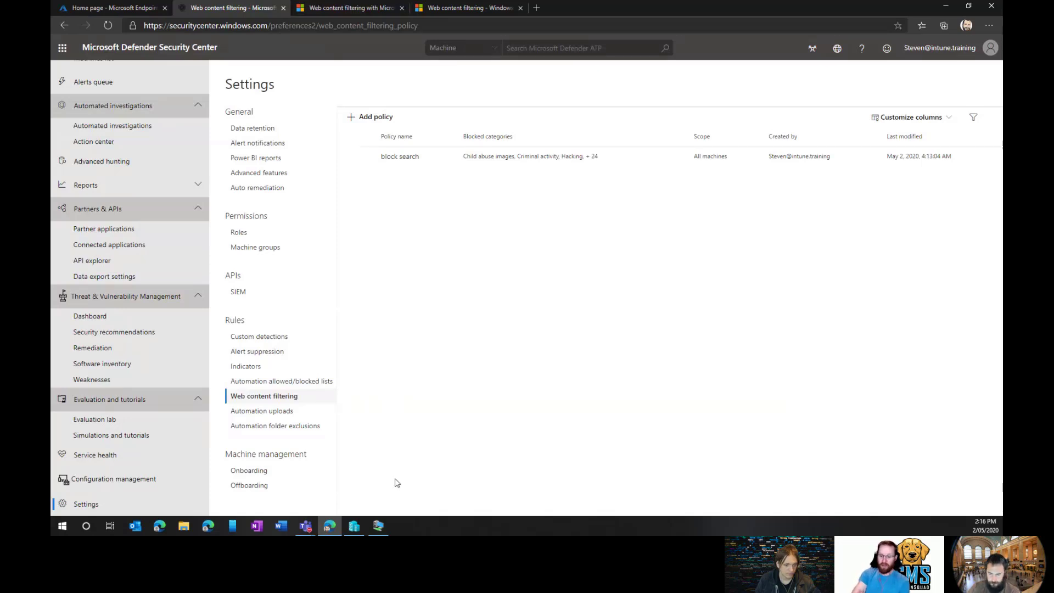
{"action": "left_click", "coordinate": [384, 526]}
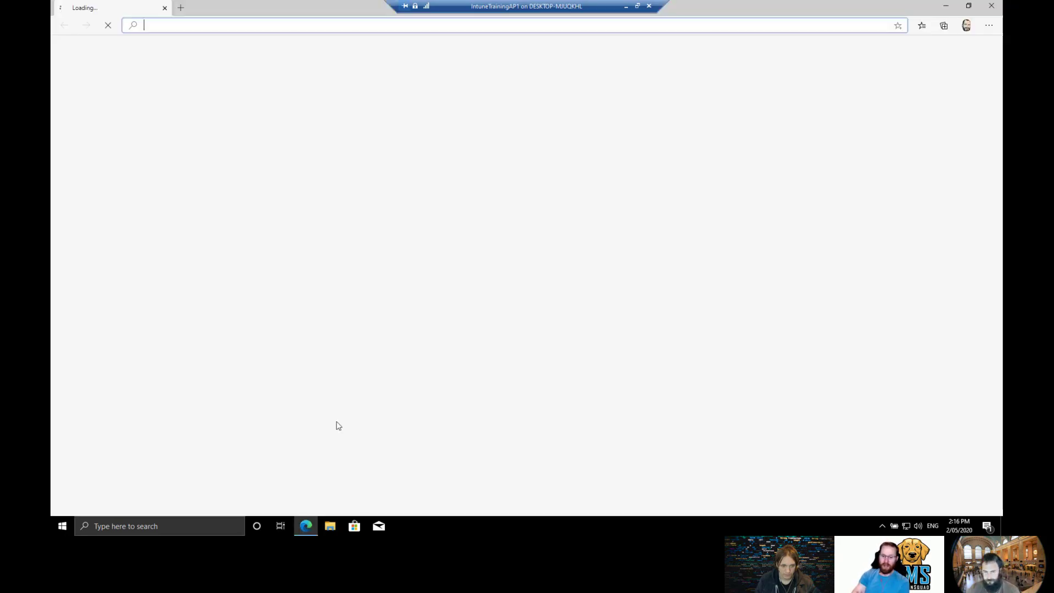
Confirm facebook.com still loads unblocked in the VM's Edge, then close Edge and restart the VM.
{"action": "type", "text": "facebook.com"}
{"action": "key", "text": "Return"}
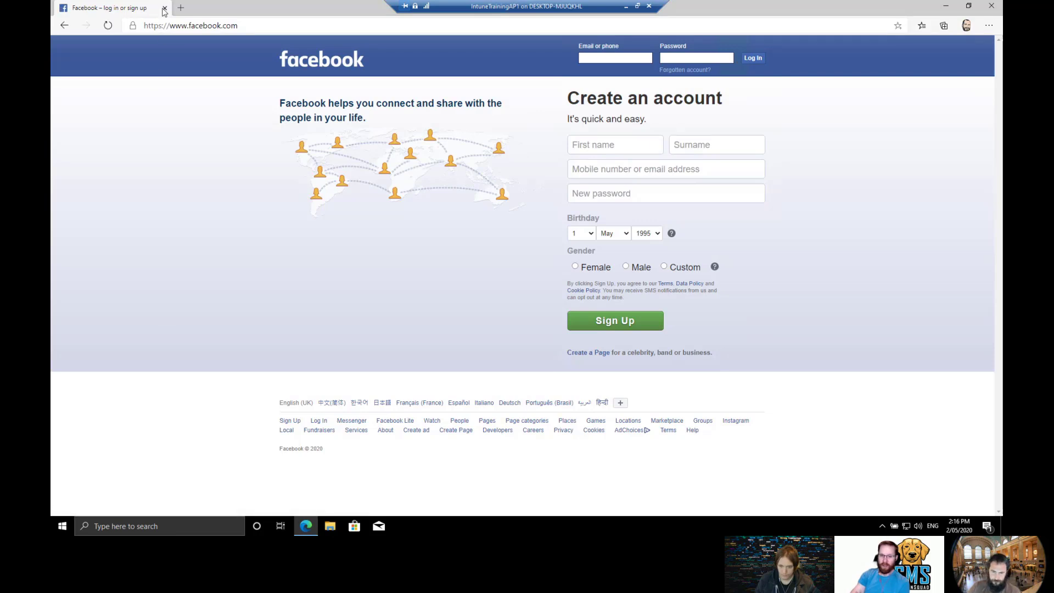
{"action": "left_click", "coordinate": [165, 8]}
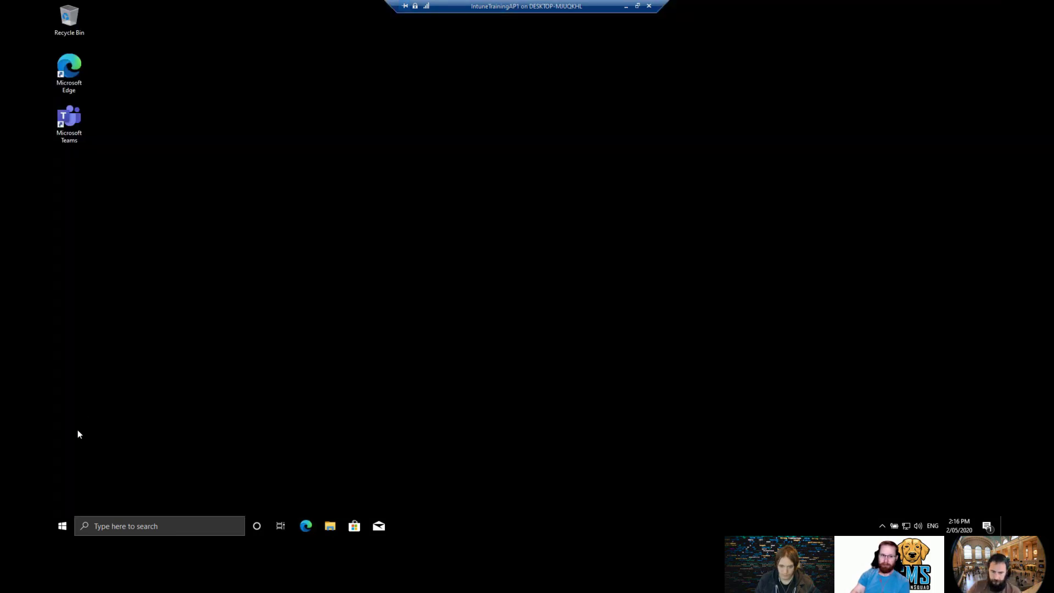
{"action": "right_click", "coordinate": [63, 530]}
{"action": "left_click", "coordinate": [203, 500]}
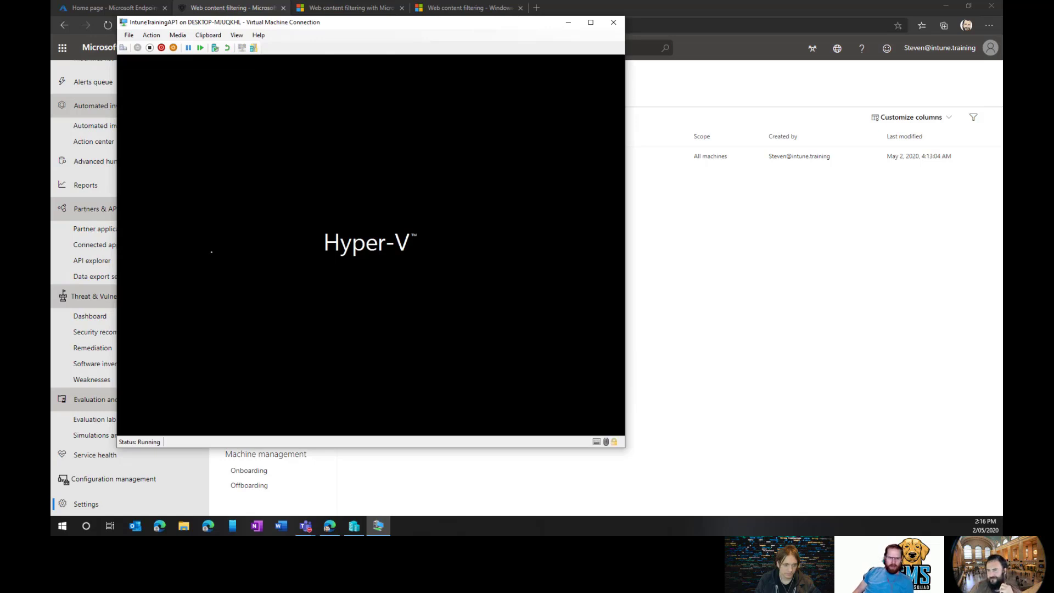
View Endpoint Manager's Endpoint security overview on the host, then bring the restarted VM's lock screen forward.
{"action": "left_click", "coordinate": [657, 258]}
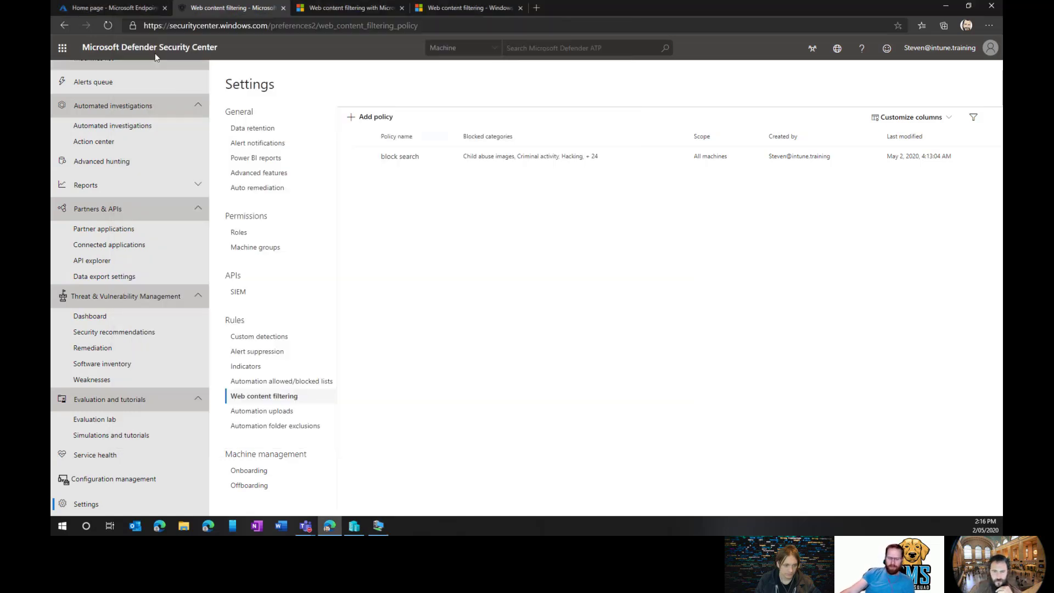
{"action": "left_click", "coordinate": [112, 12]}
{"action": "left_click", "coordinate": [72, 68]}
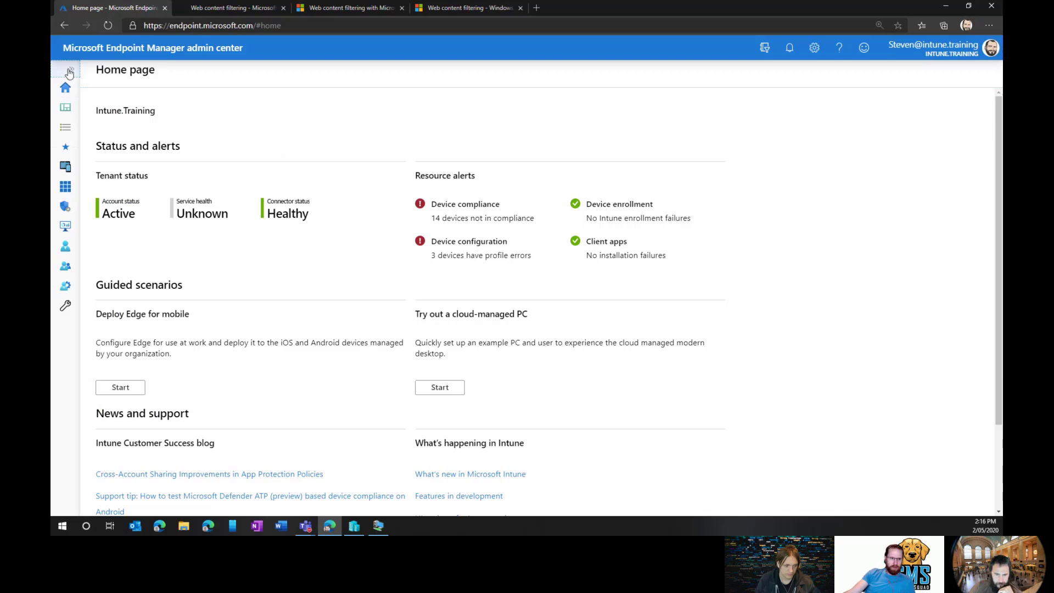
{"action": "left_click", "coordinate": [120, 210]}
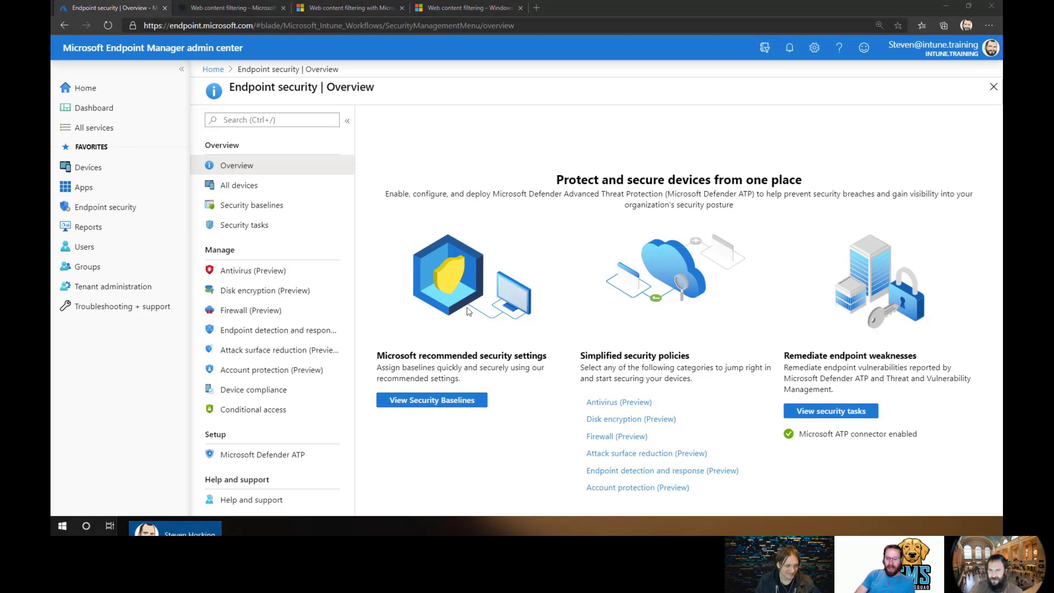
{"action": "key", "text": "alt+Tab"}
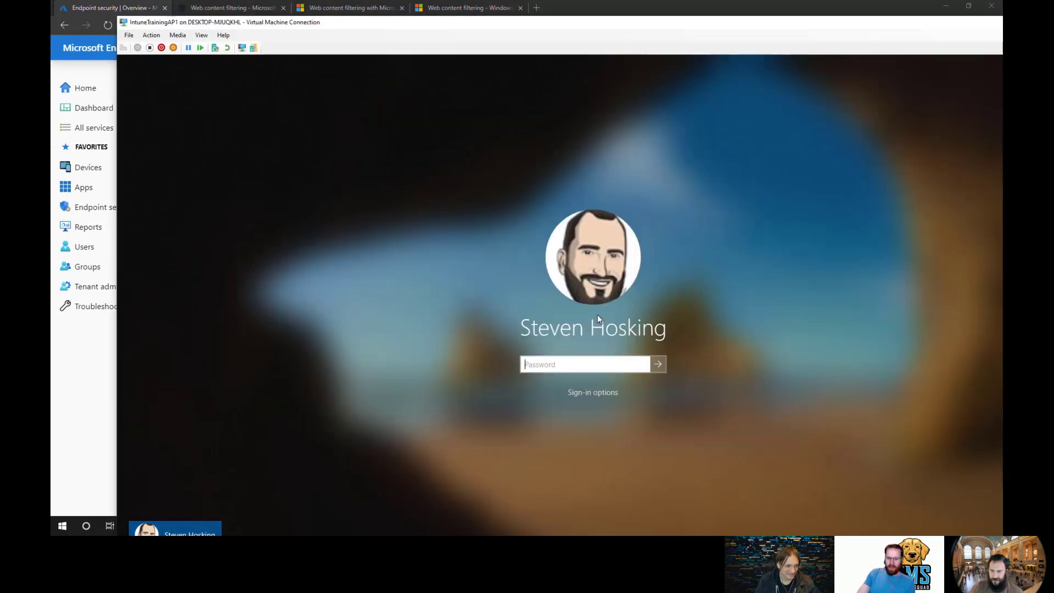
Enter the account password to sign in to the restarted VM and view its desktop full screen.
{"action": "type", "text": "•••••"}
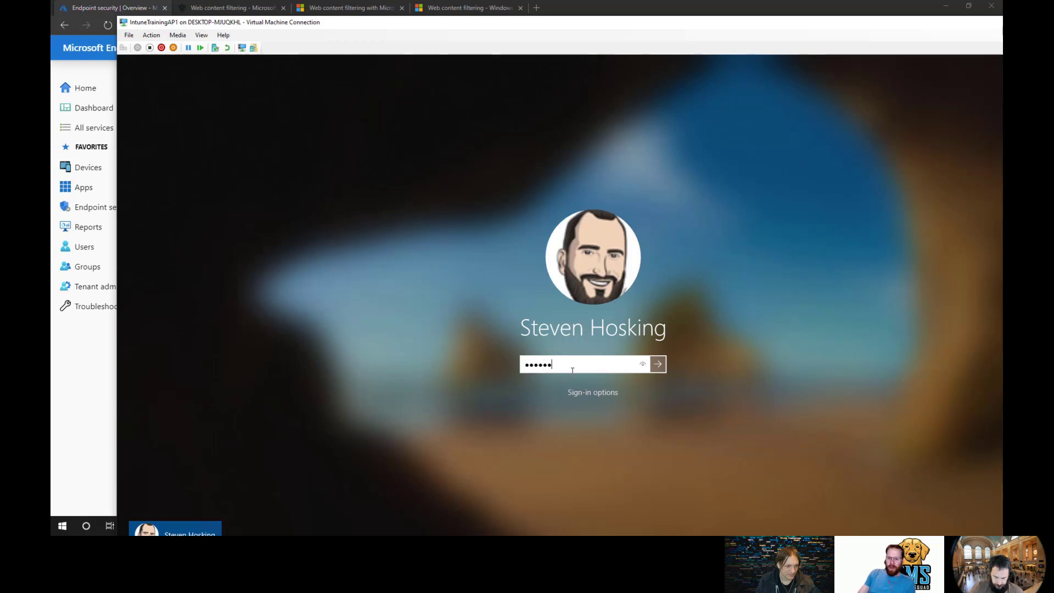
{"action": "key", "text": "Return"}
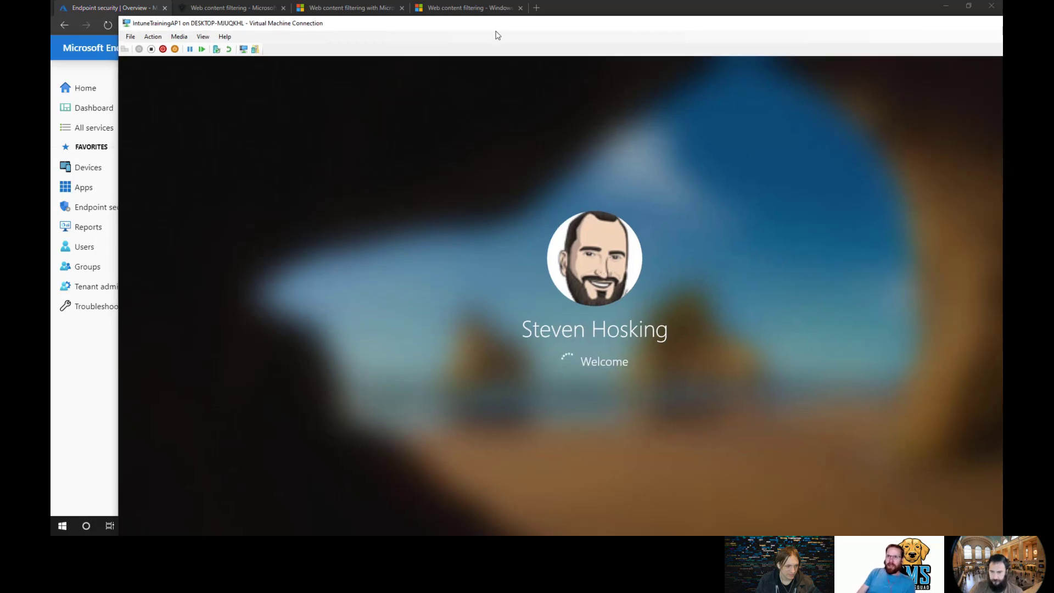
{"action": "double_click", "coordinate": [497, 30]}
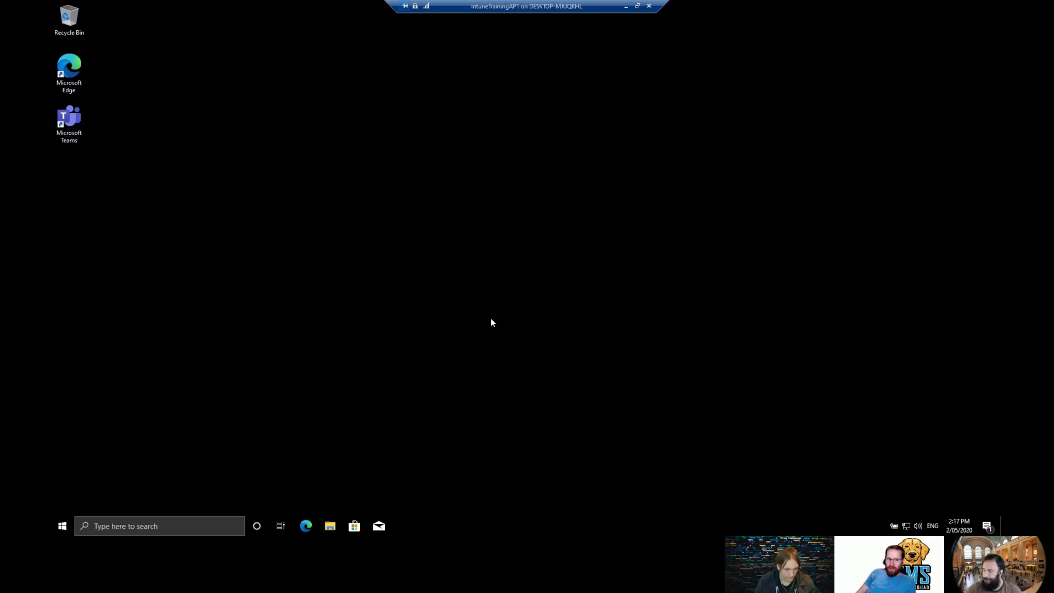
Launch Edge in the VM, verify facebook.com loads its sign-up page unblocked, then close Edge.
{"action": "left_click", "coordinate": [305, 526]}
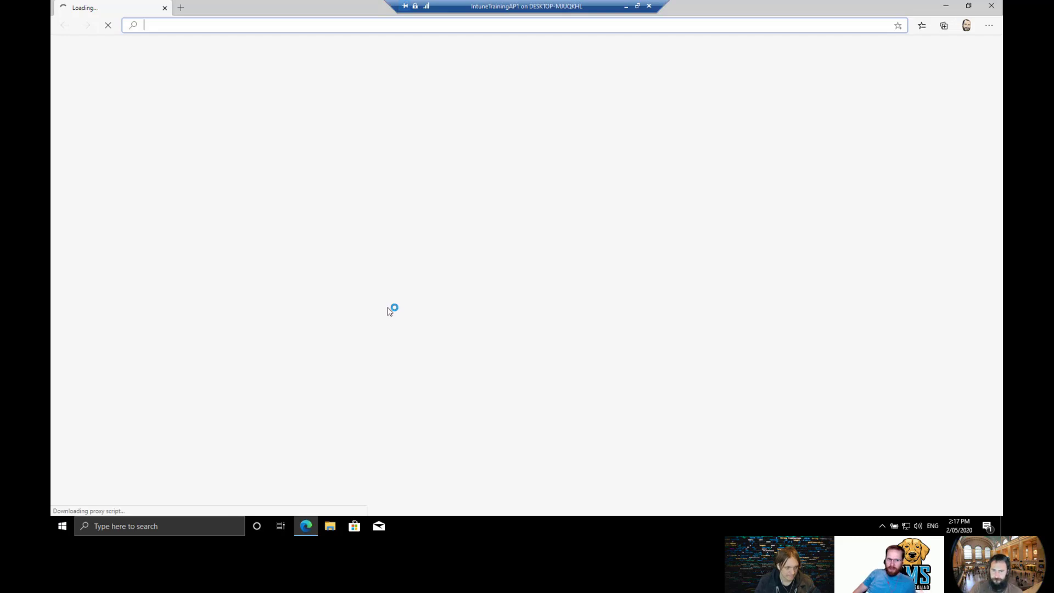
{"action": "type", "text": "face"}
{"action": "key", "text": "Return"}
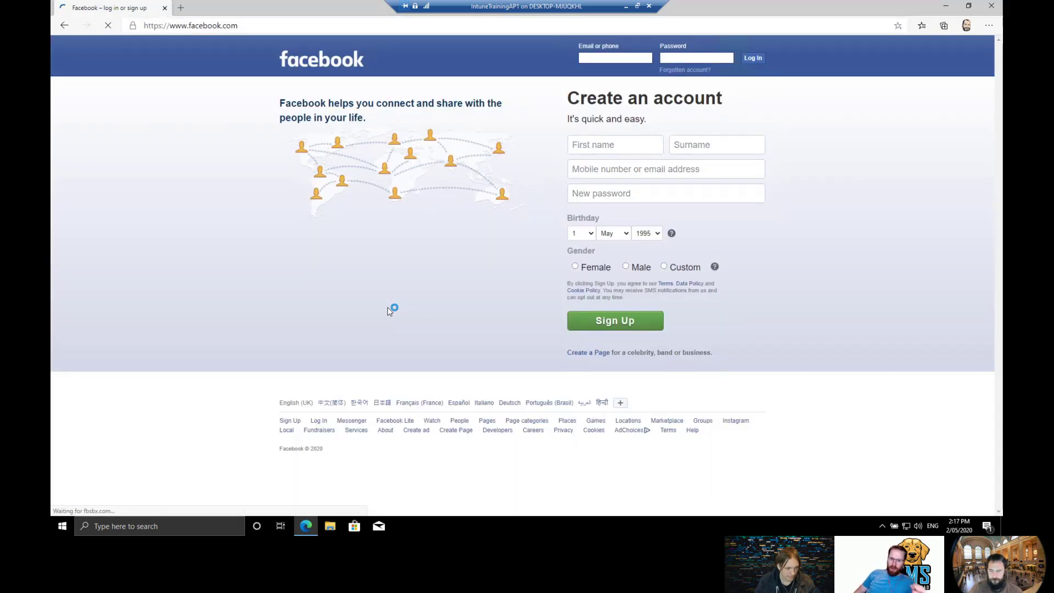
{"action": "left_click", "coordinate": [992, 8]}
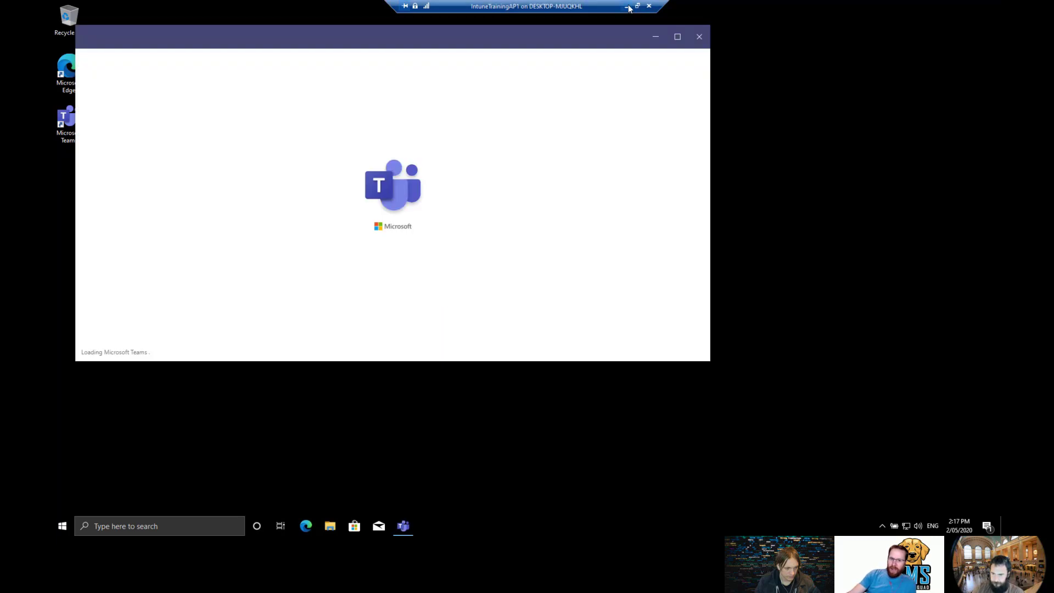
Return to the VM and follow the Teams chat's docs.microsoft.com web content filtering link.
{"action": "left_click", "coordinate": [627, 6]}
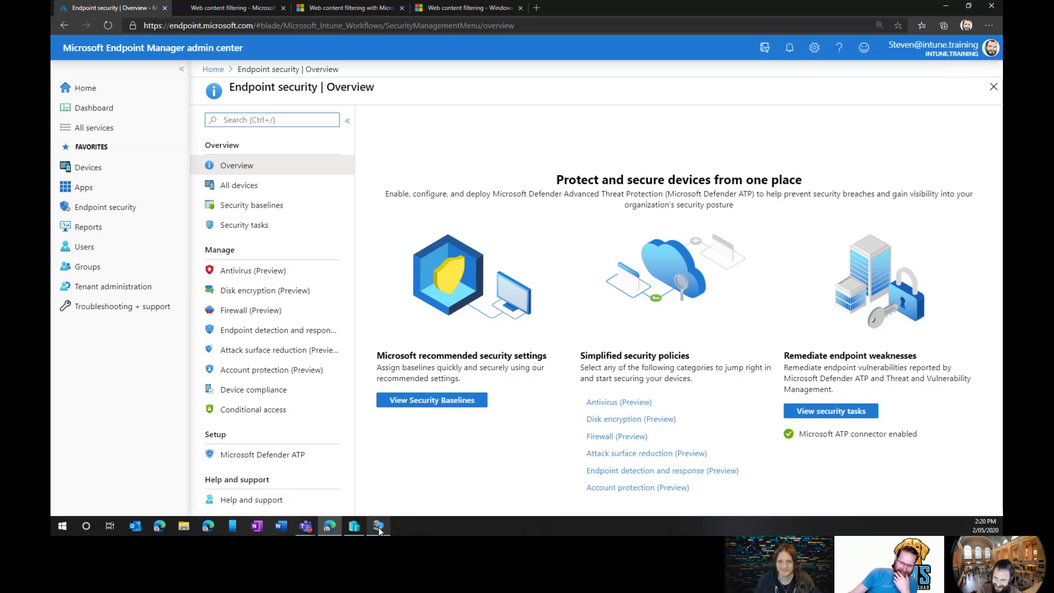
{"action": "left_click", "coordinate": [379, 480]}
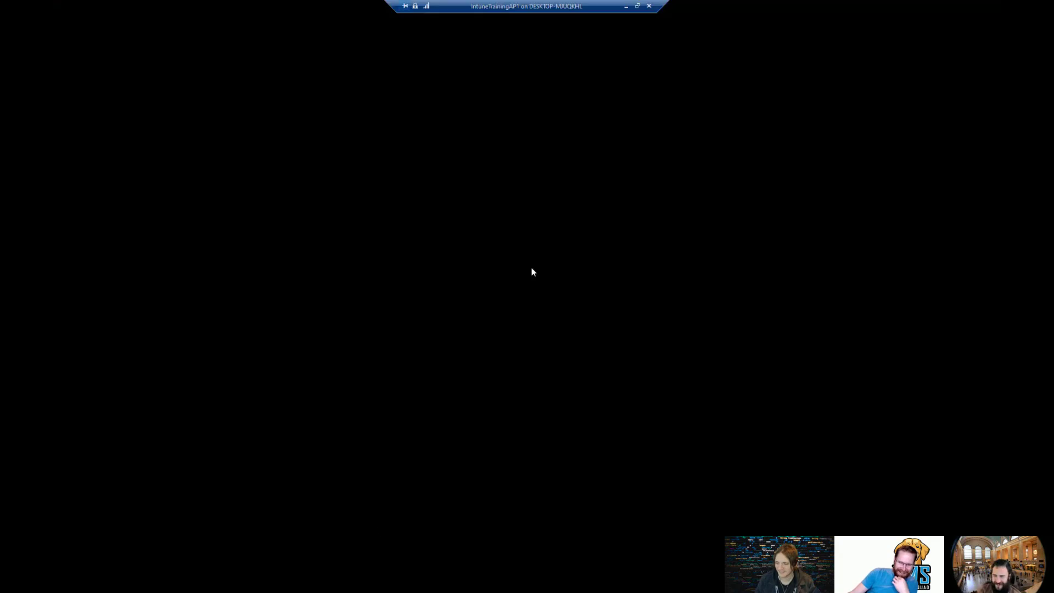
{"action": "left_click", "coordinate": [560, 233]}
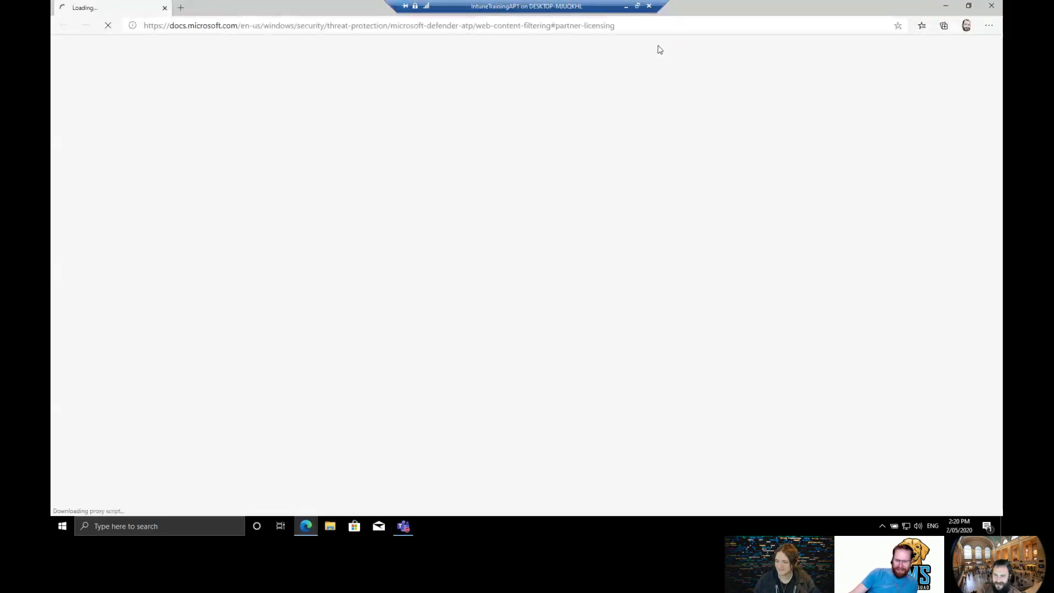